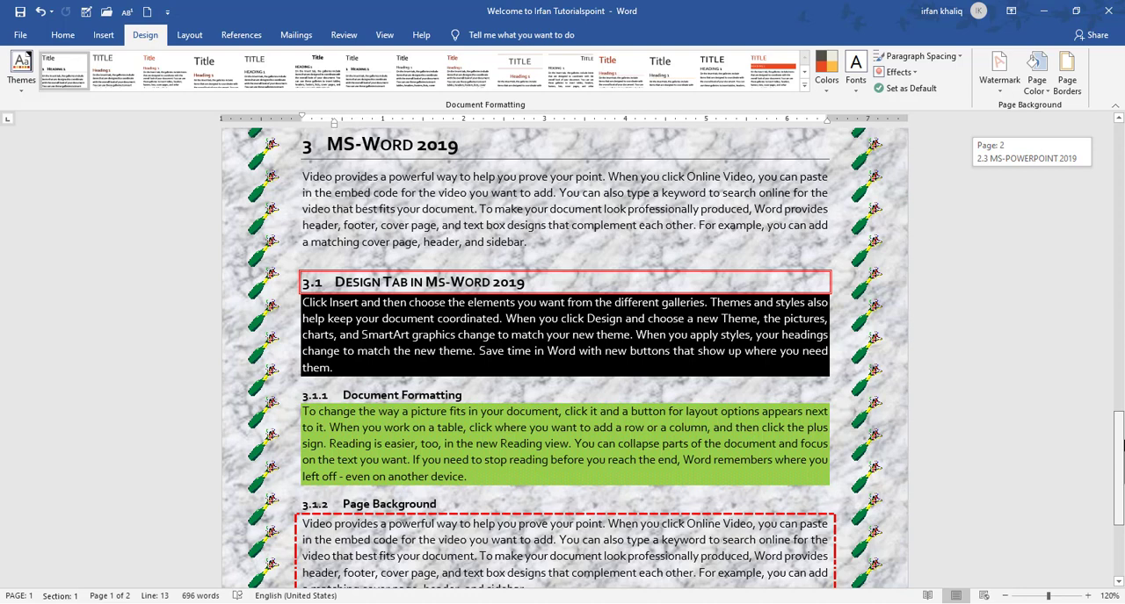
pyautogui.moveTo(1123, 445); pyautogui.dragTo(1124, 479)
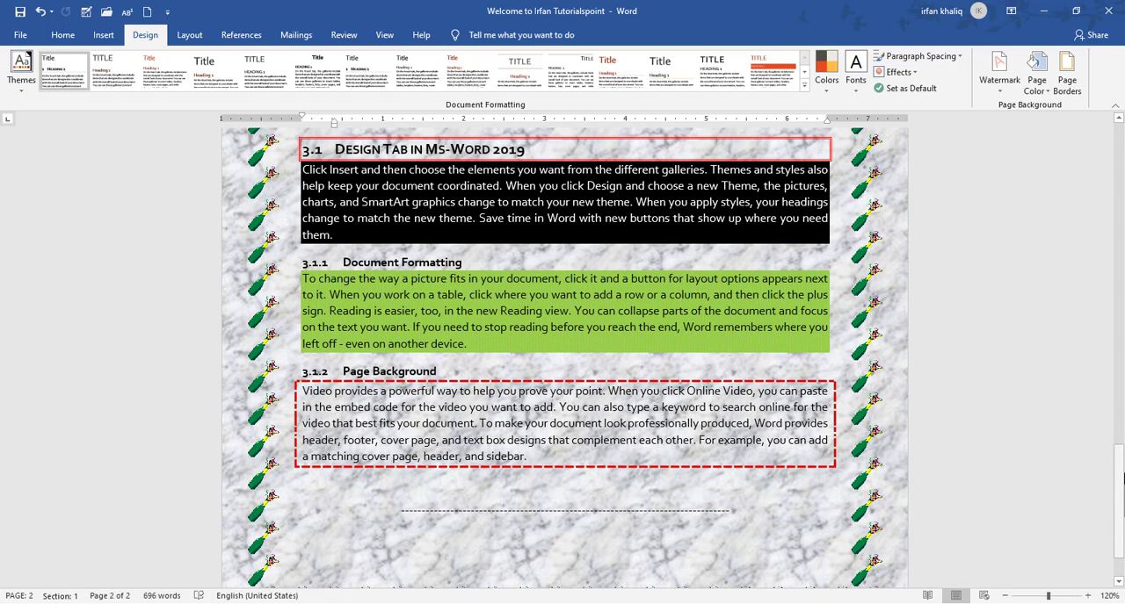
pyautogui.moveTo(1122, 476); pyautogui.dragTo(1117, 143)
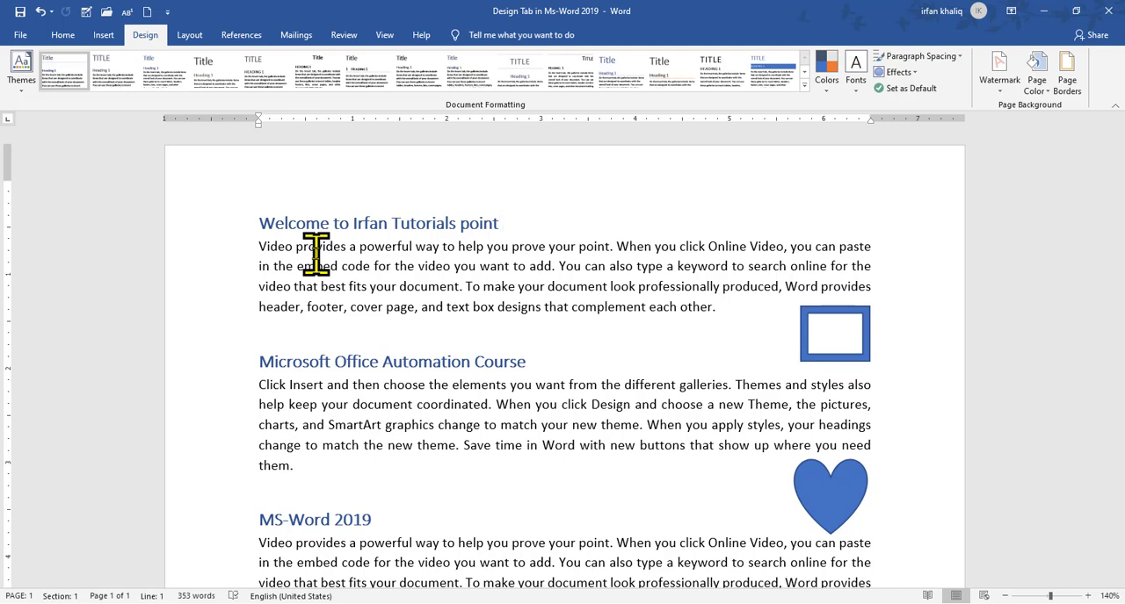
# Examine which heading styles are applied to the document's first heading, the "MS-Word 2019" heading and the "Design Tab" heading
pyautogui.click(60, 35)
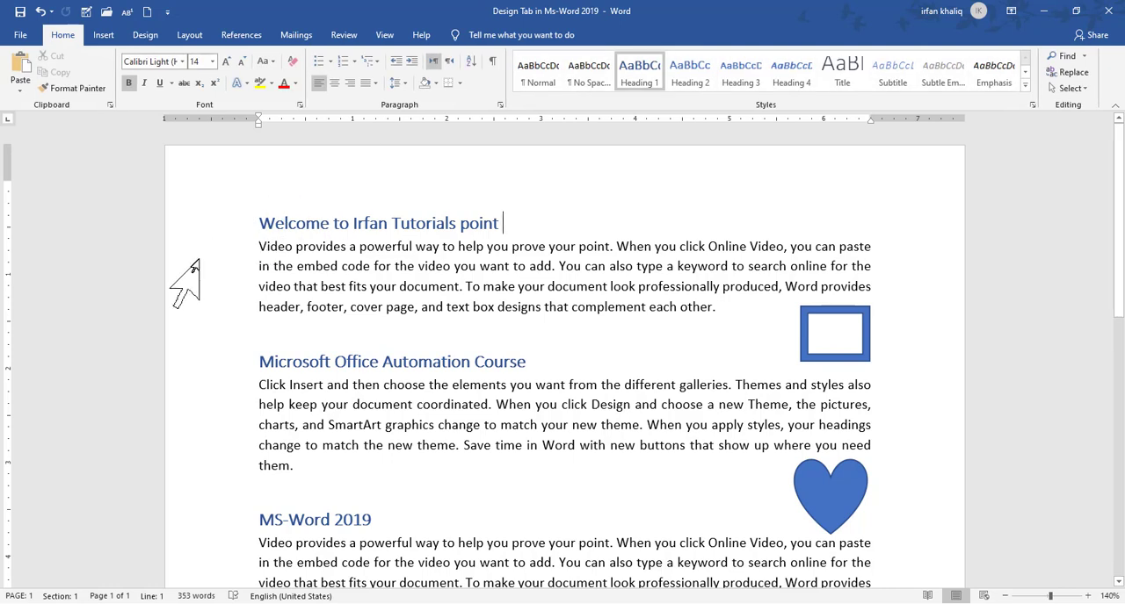
pyautogui.click(225, 225)
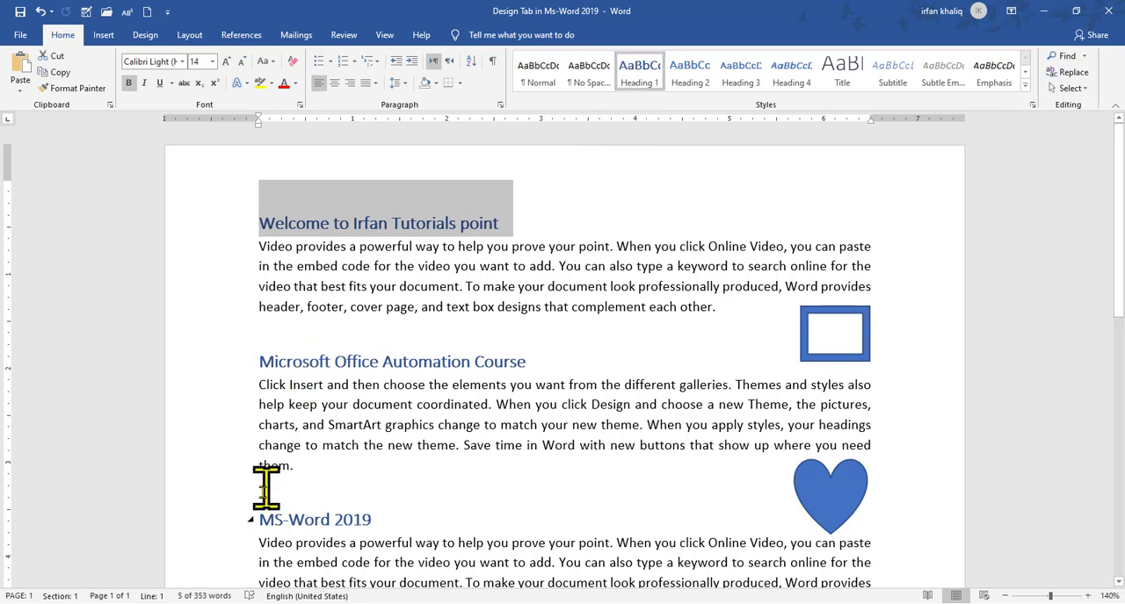
pyautogui.click(238, 529)
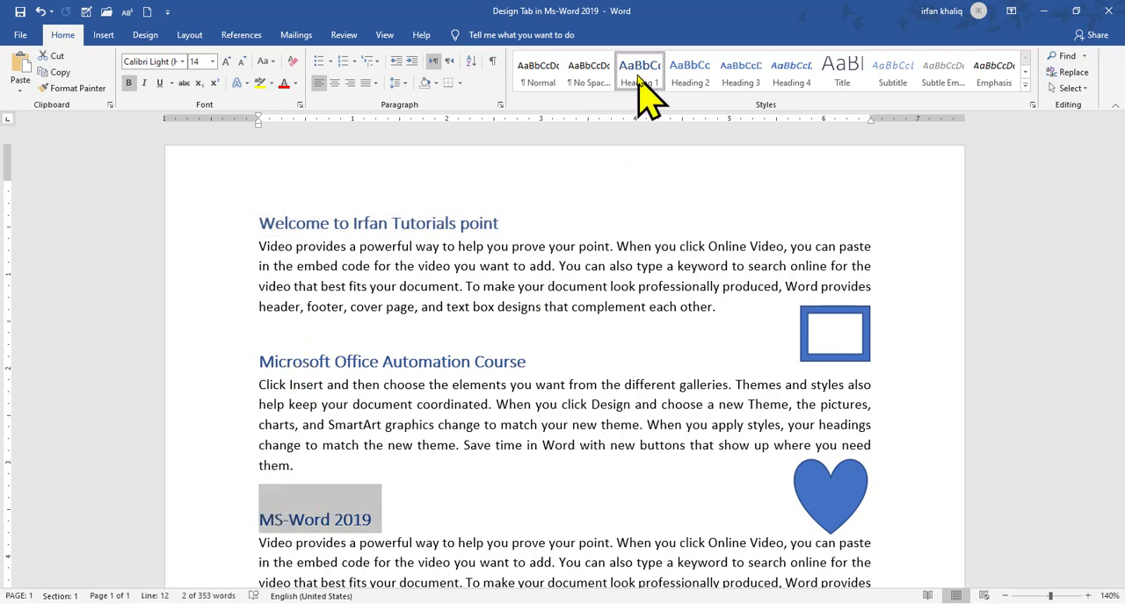
pyautogui.scroll(-4, 1117, 351)
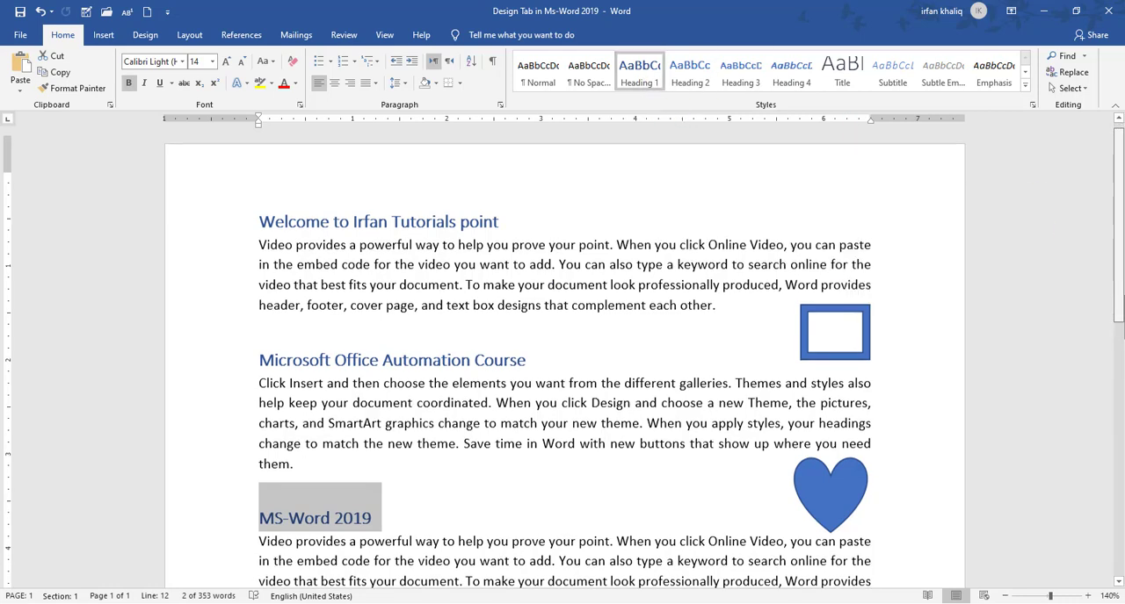
pyautogui.scroll(-3, 1121, 380)
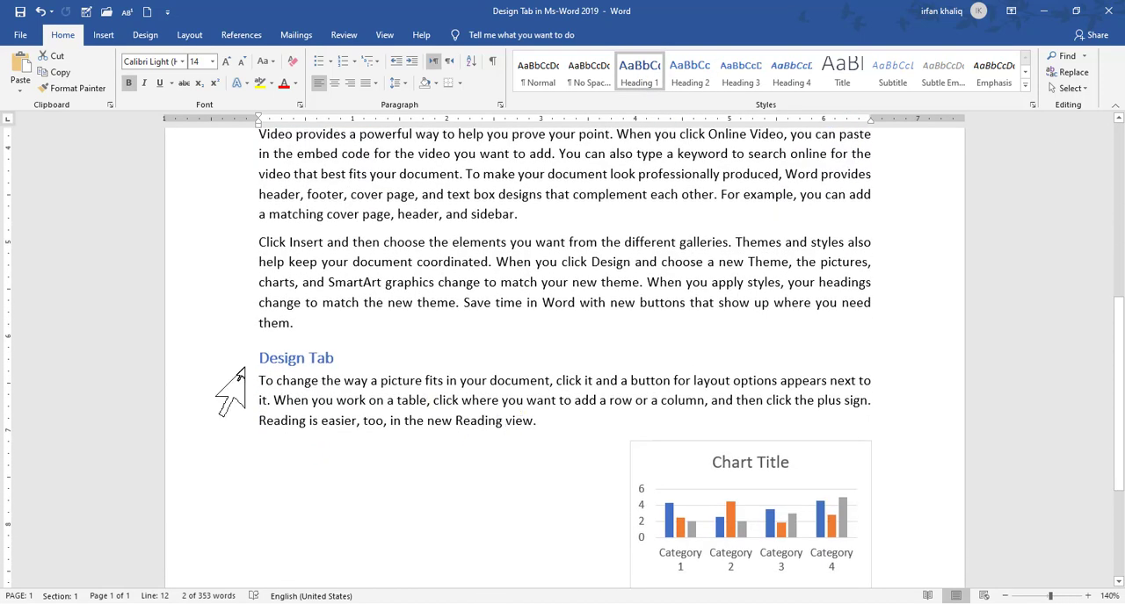
pyautogui.click(238, 368)
pyautogui.click(672, 80)
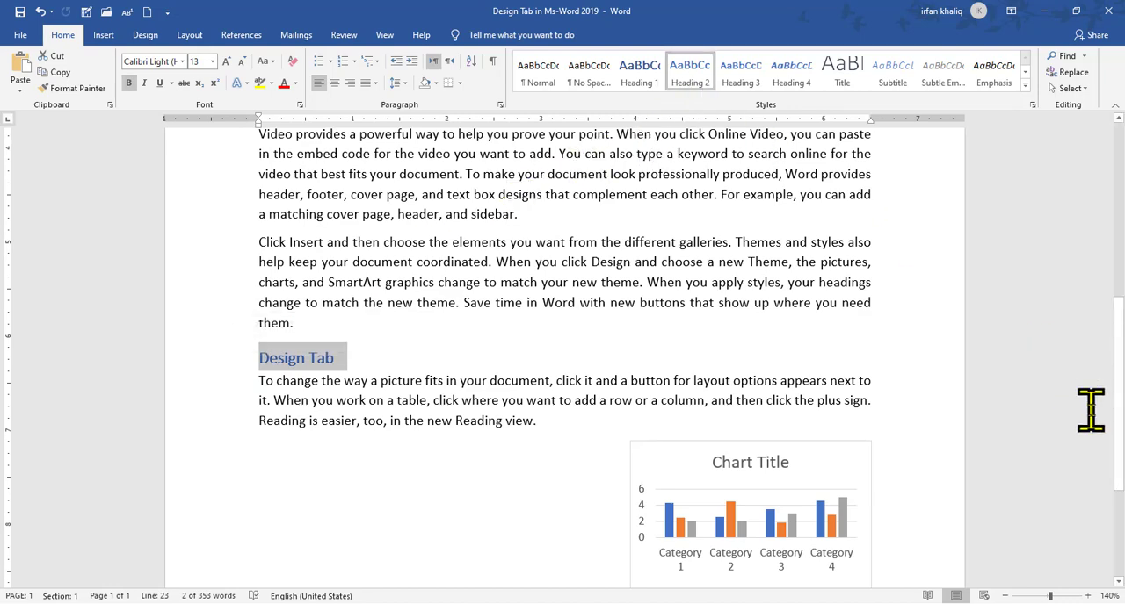
pyautogui.scroll(2, 1122, 351)
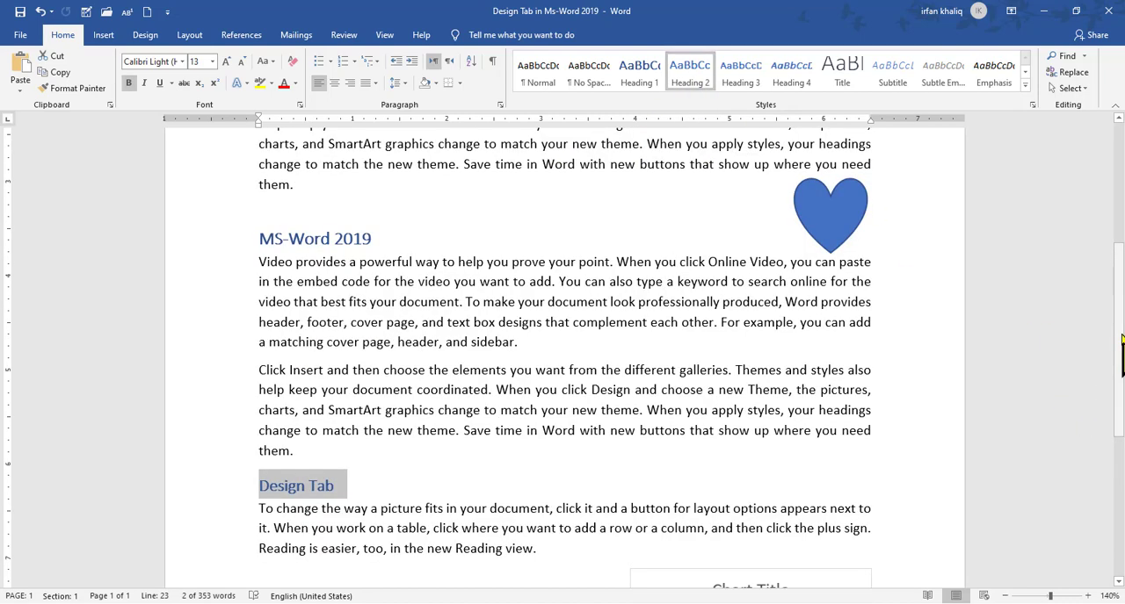
pyautogui.scroll(3, 1122, 340)
pyautogui.scroll(-3, 1122, 298)
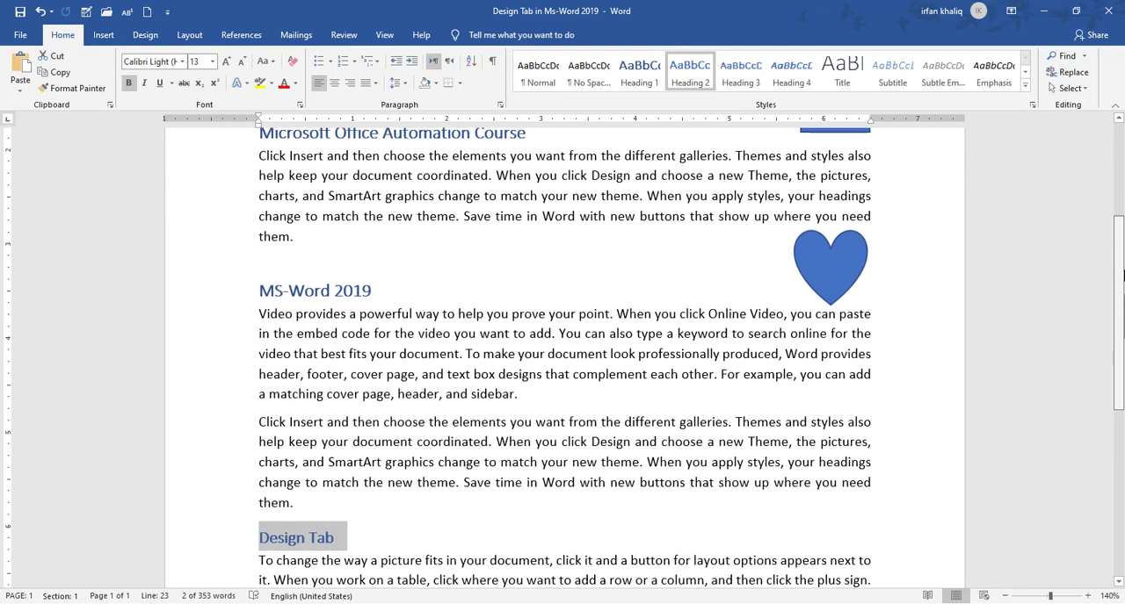
pyautogui.scroll(3, 1122, 289)
pyautogui.moveTo(1122, 249); pyautogui.dragTo(1121, 200)
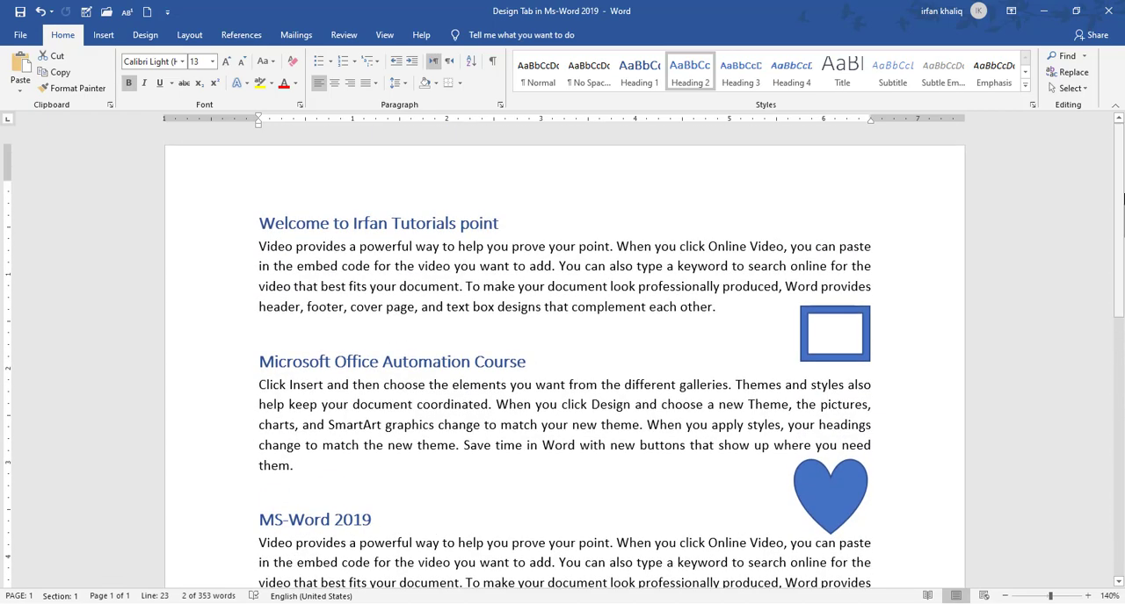
# Apply the Berlin theme to the document
pyautogui.click(143, 35)
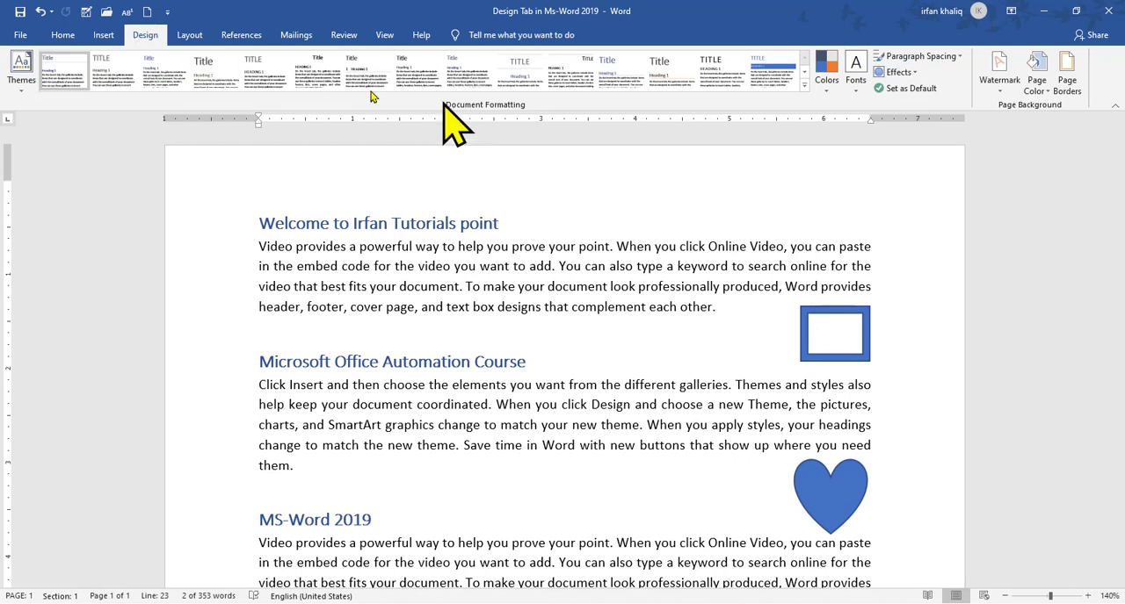
pyautogui.click(21, 88)
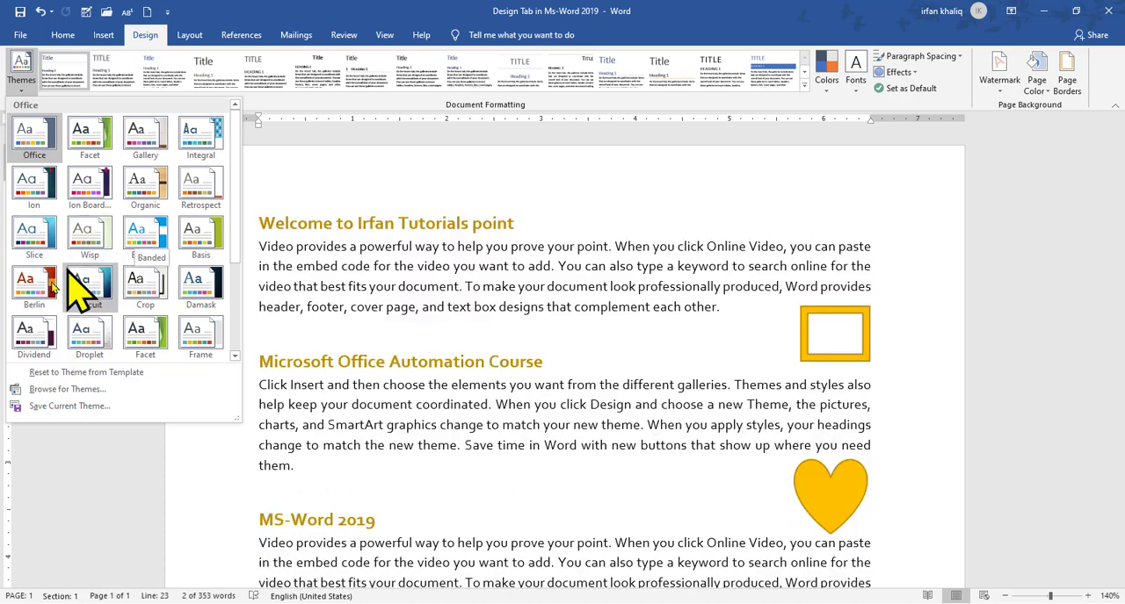
pyautogui.click(26, 285)
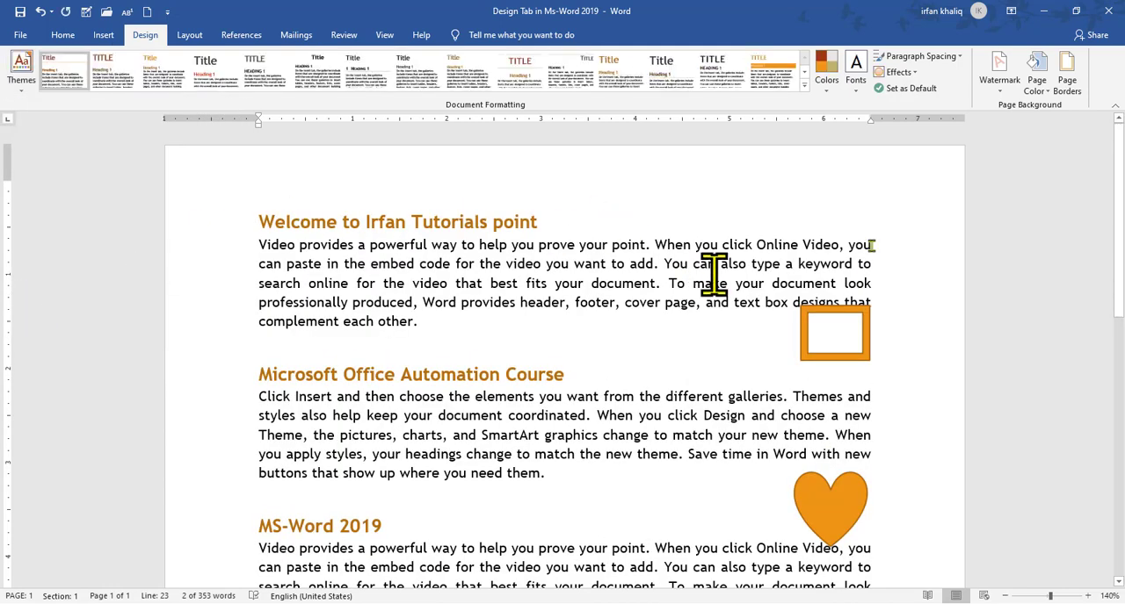
# Zoom the document out to 80% and apply the Gallery theme from the lower part of the theme list
pyautogui.click(1004, 595)
pyautogui.click(1004, 596)
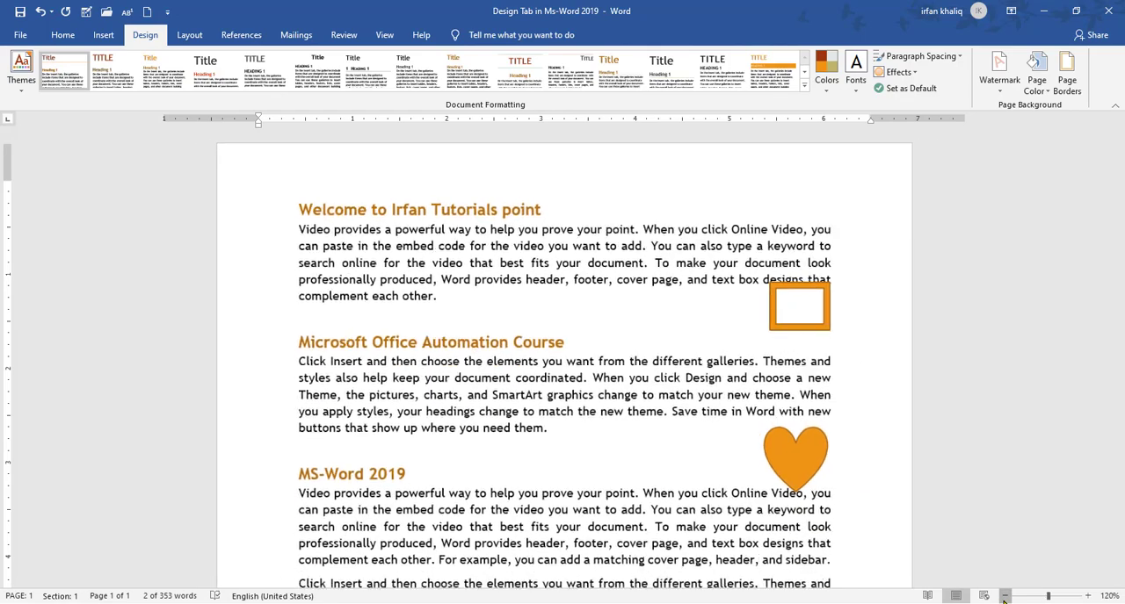
pyautogui.click(1004, 596)
pyautogui.click(1004, 596)
pyautogui.click(1004, 596)
pyautogui.click(1005, 596)
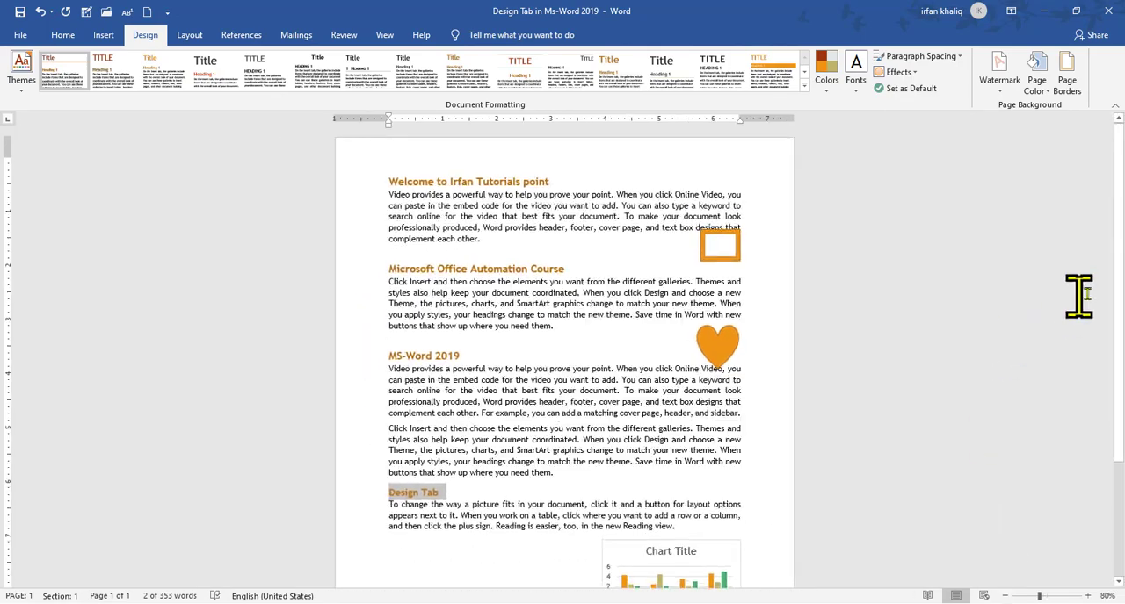
pyautogui.moveTo(1122, 291); pyautogui.dragTo(1119, 315)
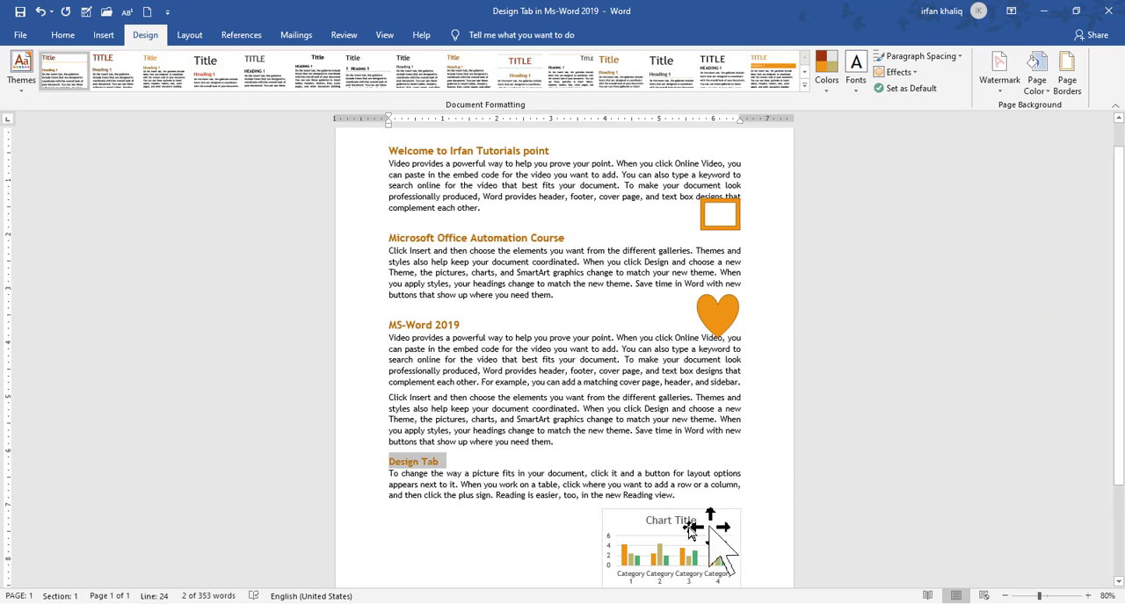
pyautogui.click(15, 84)
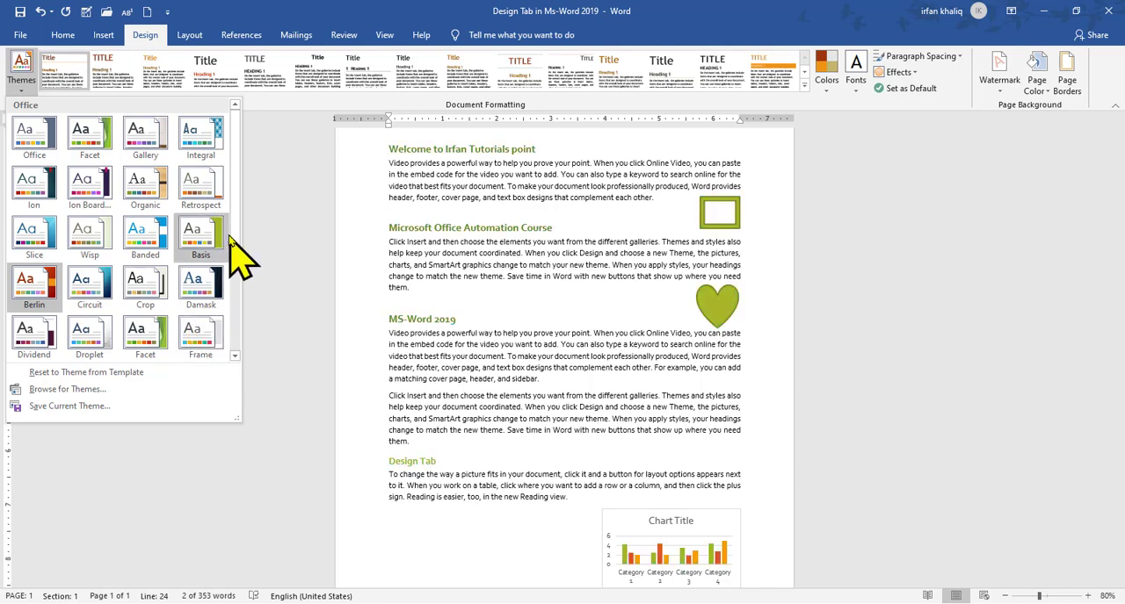
pyautogui.moveTo(233, 237); pyautogui.dragTo(234, 283)
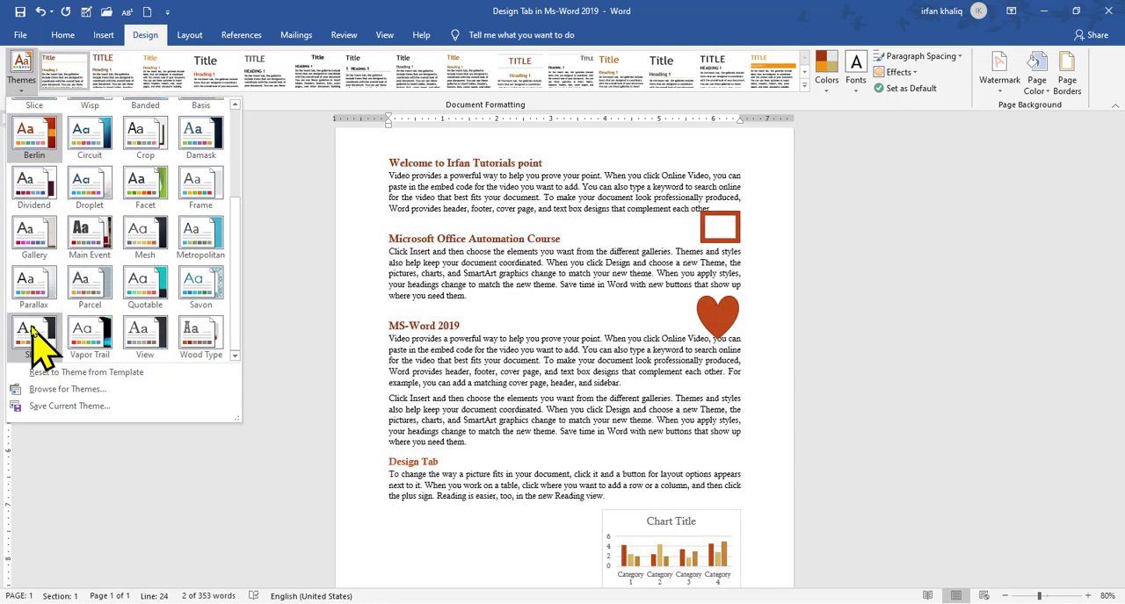
pyautogui.click(20, 237)
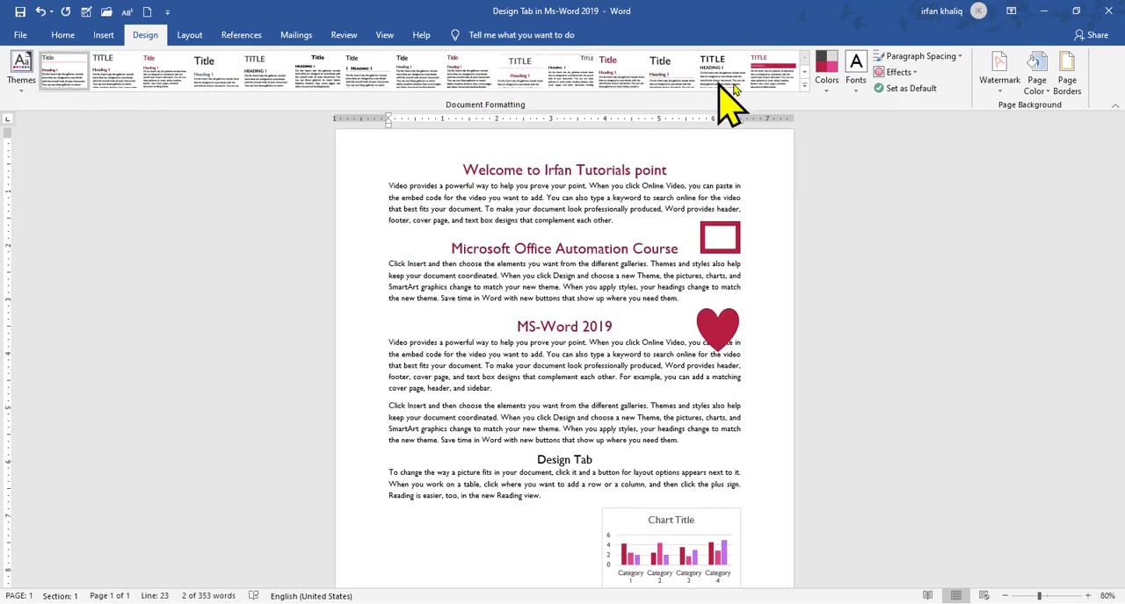
pyautogui.click(803, 85)
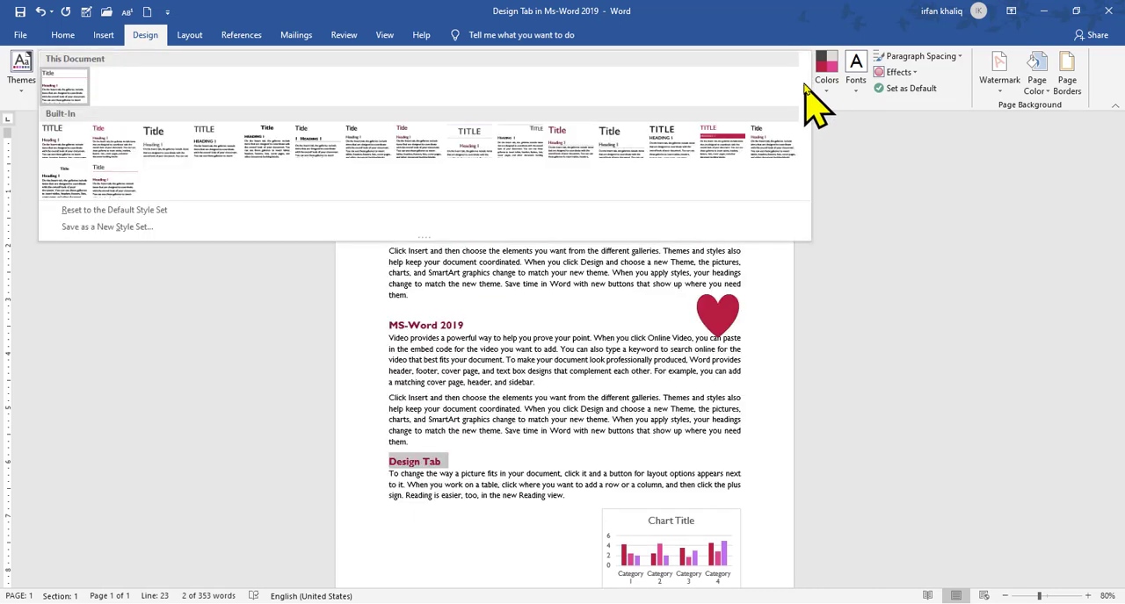
pyautogui.click(819, 100)
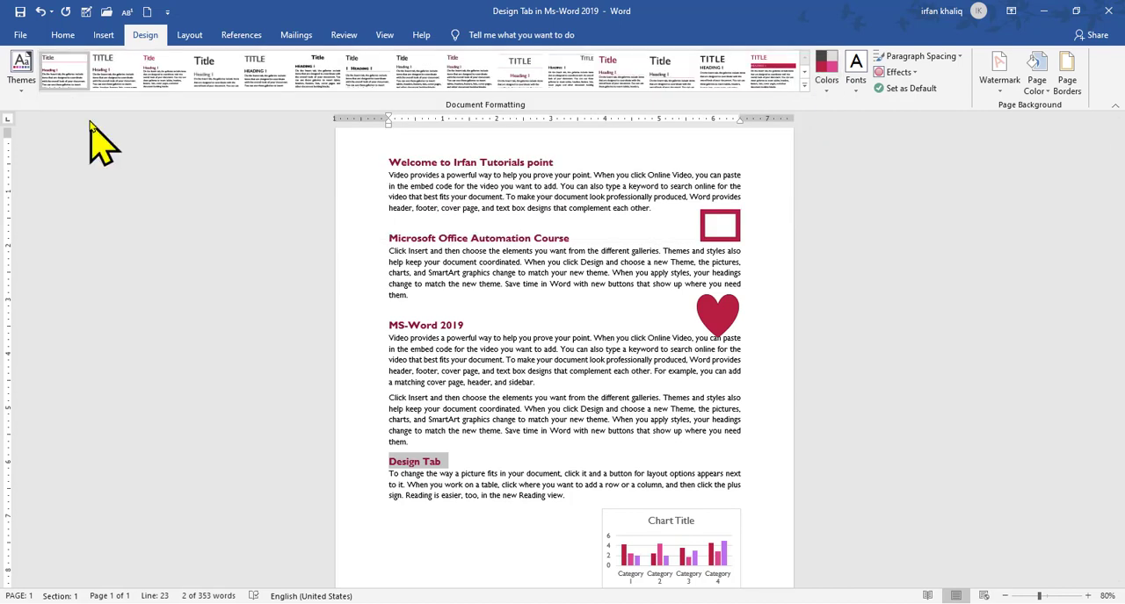
pyautogui.click(19, 88)
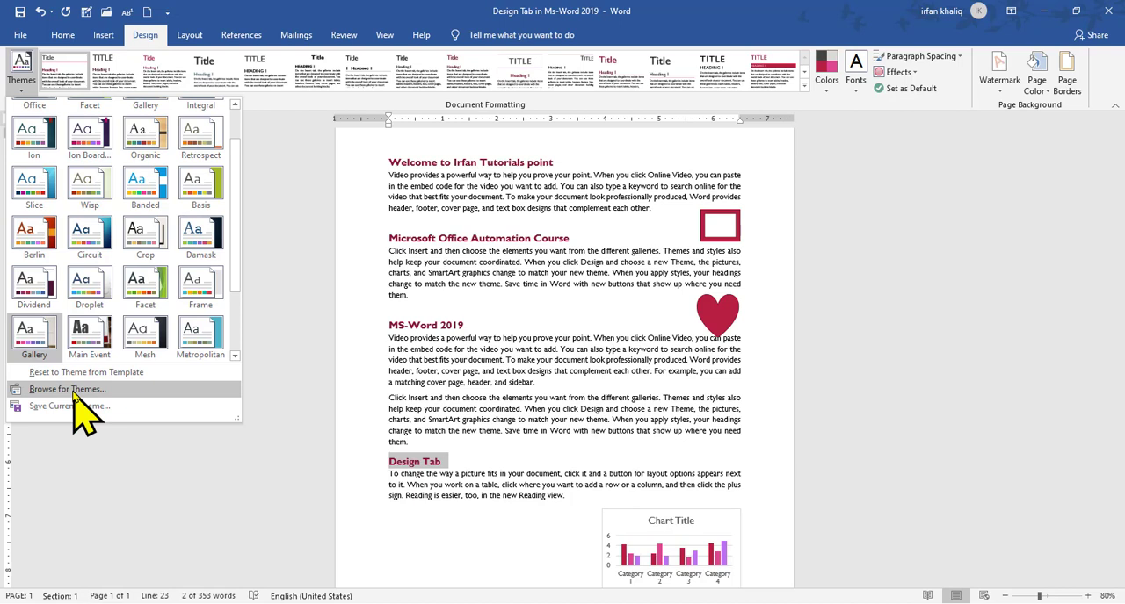
pyautogui.click(100, 464)
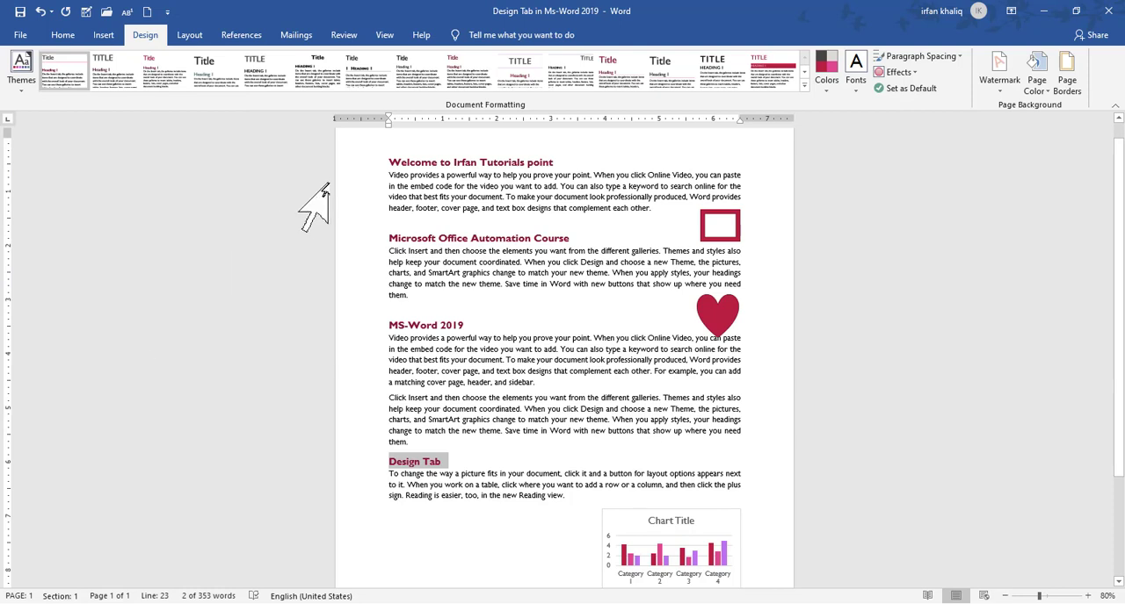
# Apply the built-in Black & White (Numbered) style set to the document
pyautogui.click(805, 85)
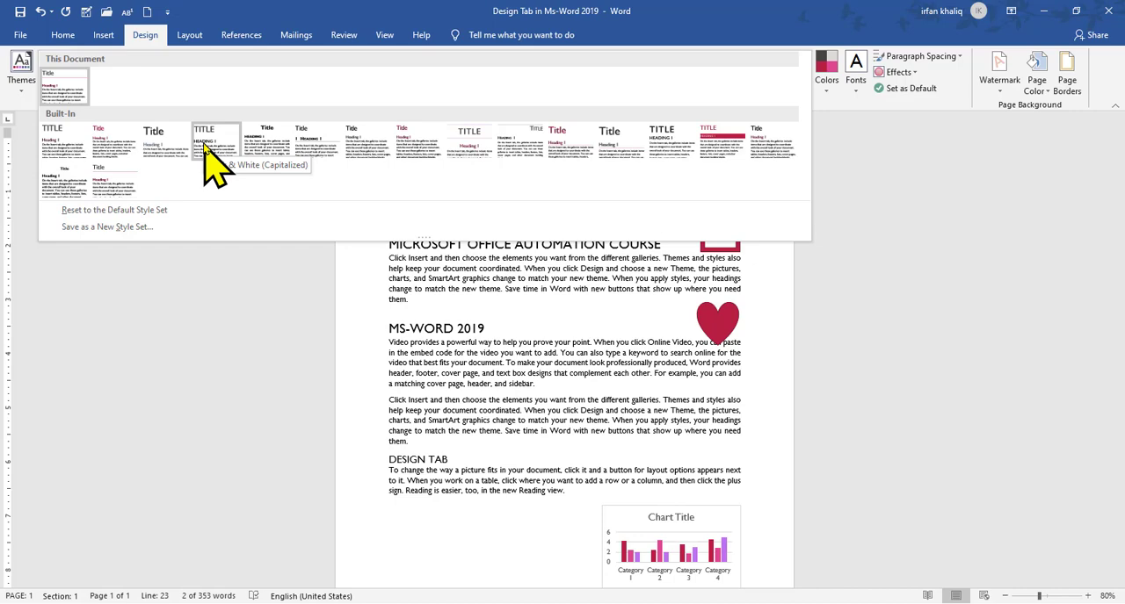
pyautogui.click(266, 146)
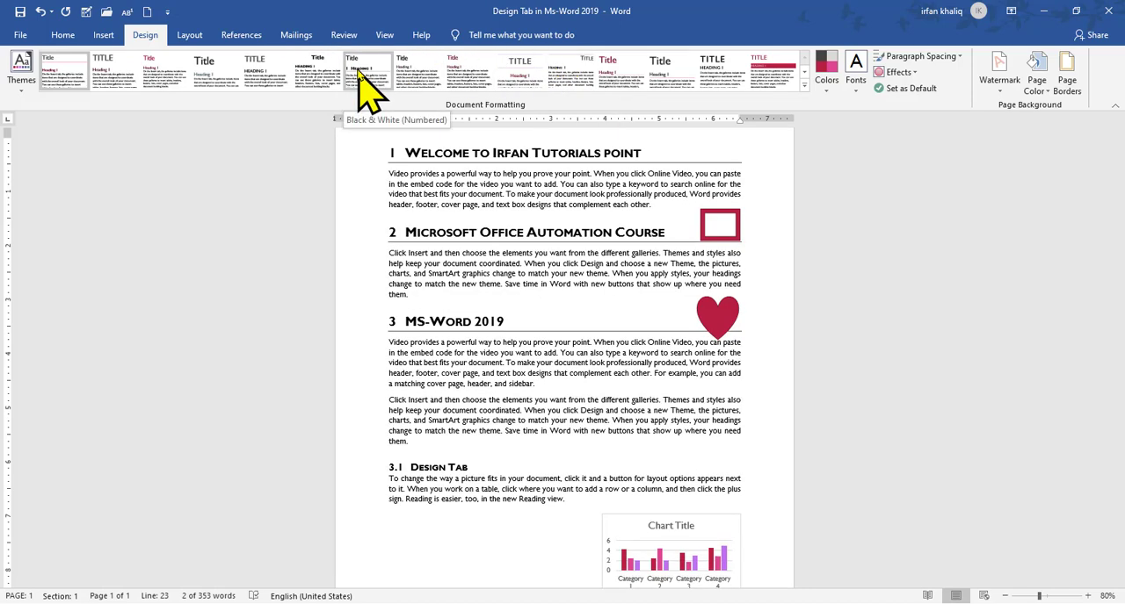
pyautogui.click(367, 86)
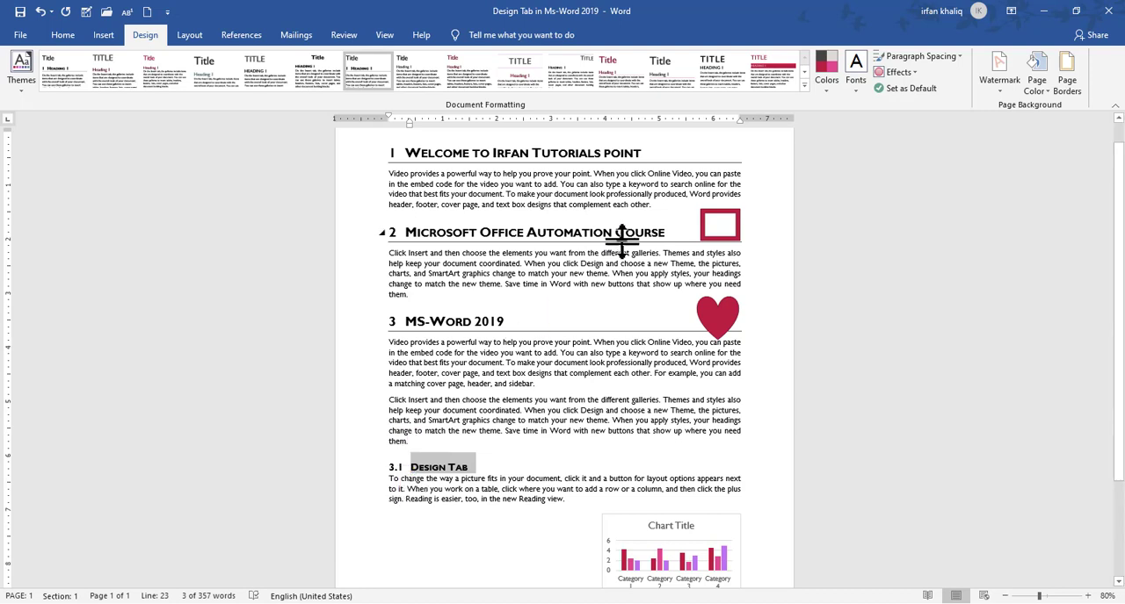
# Try the style set with shaded heading bars, and return the document to Black & White (Numbered)
pyautogui.click(762, 85)
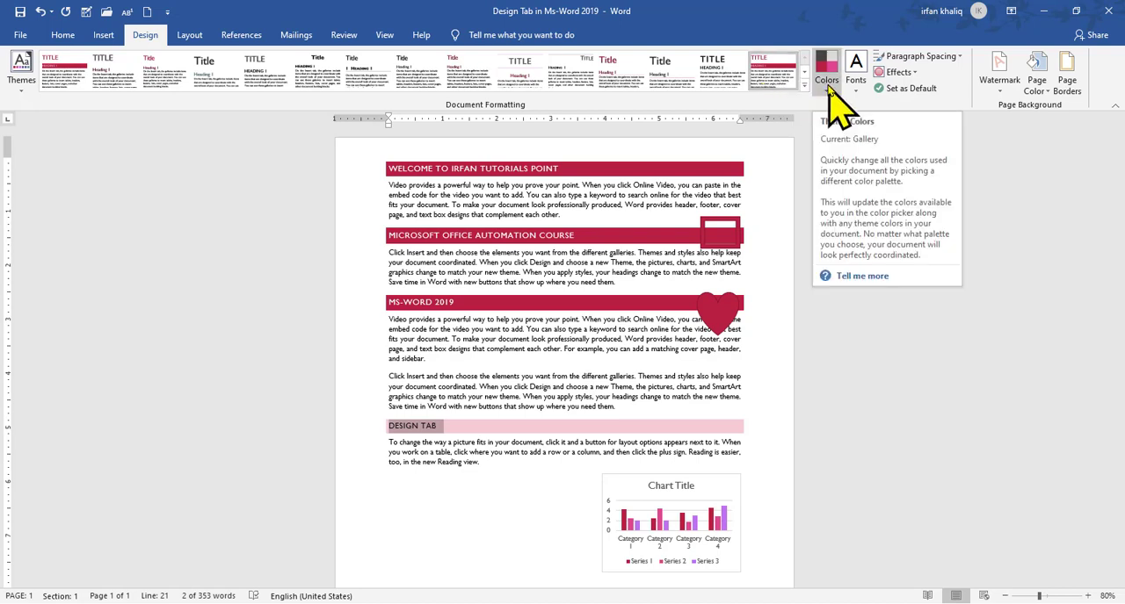
pyautogui.click(372, 79)
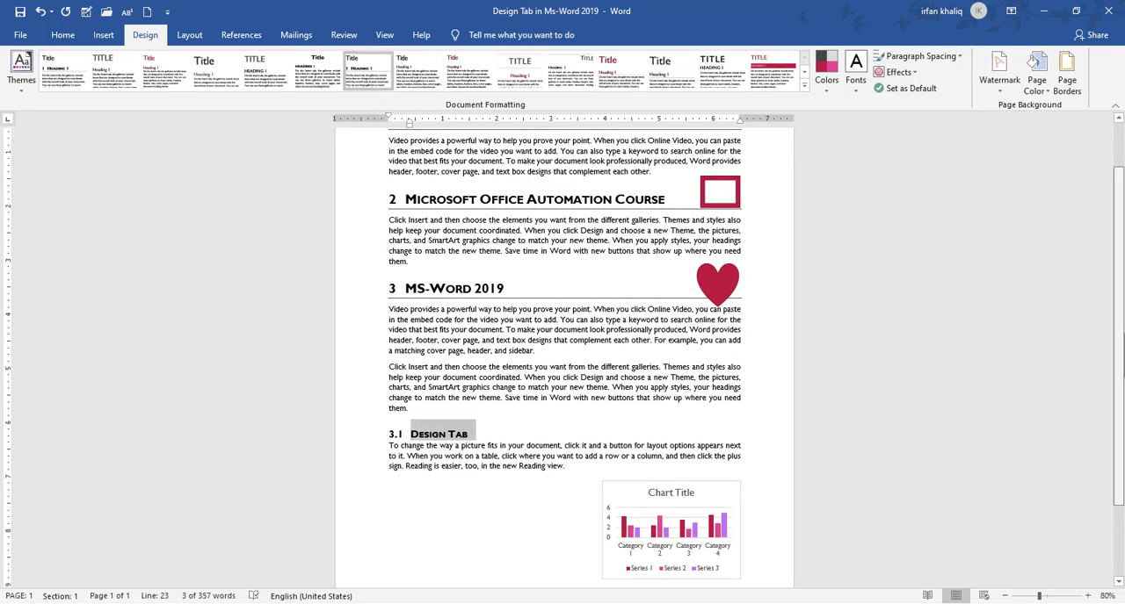
pyautogui.scroll(2, 1098, 263)
# Change the document's theme colors to the Grayscale color set
pyautogui.click(827, 81)
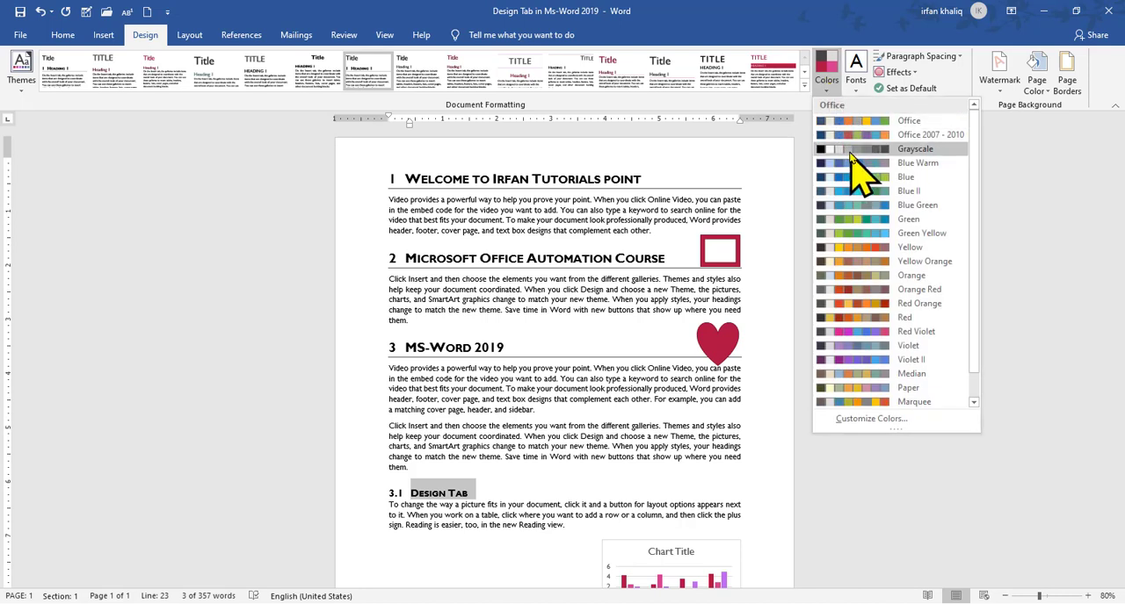
pyautogui.click(850, 151)
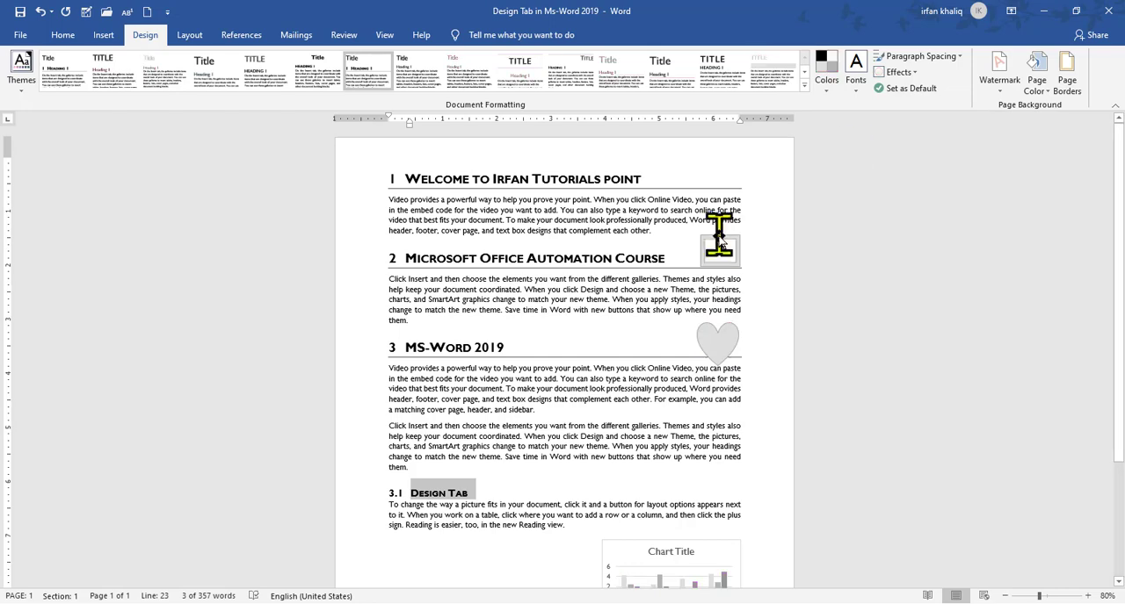
pyautogui.click(826, 79)
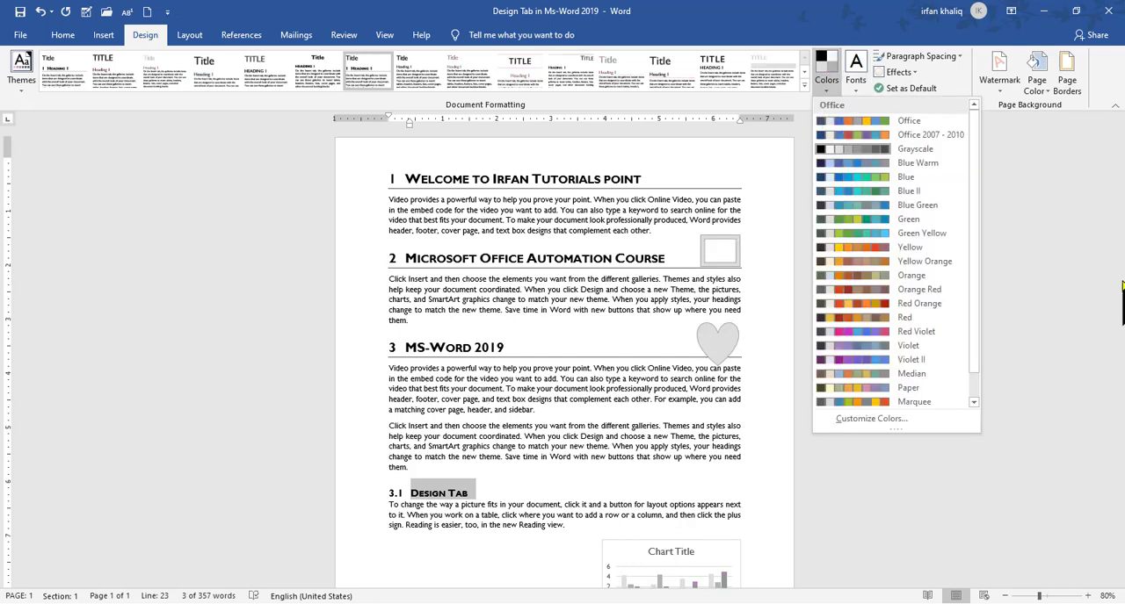
pyautogui.click(1121, 282)
pyautogui.moveTo(1121, 282); pyautogui.dragTo(1121, 308)
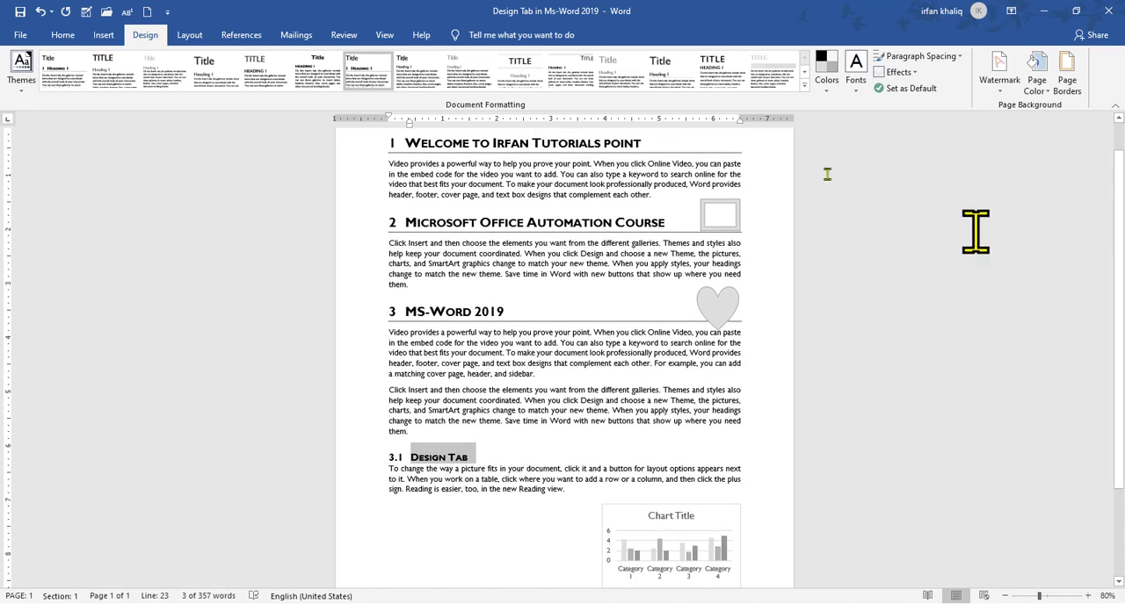
pyautogui.click(826, 75)
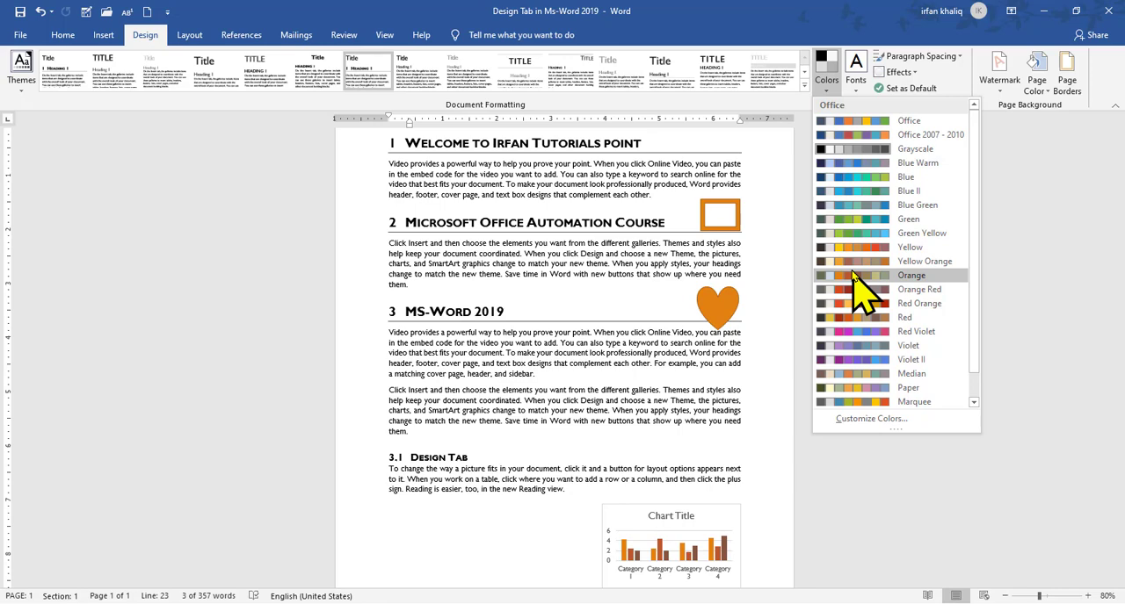
pyautogui.click(805, 86)
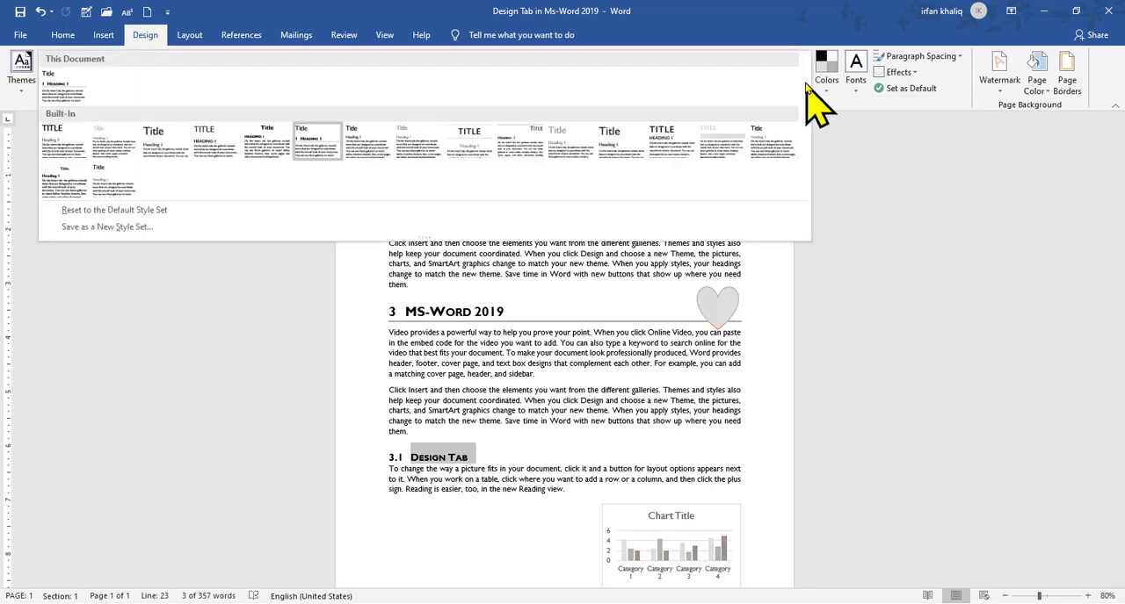
pyautogui.click(826, 75)
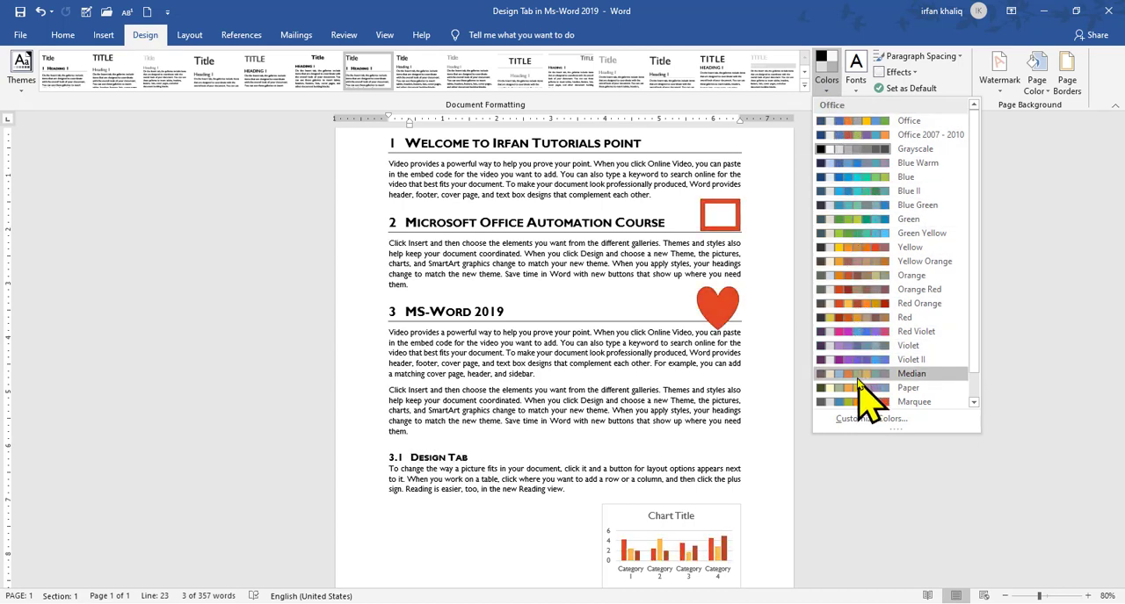
pyautogui.click(849, 477)
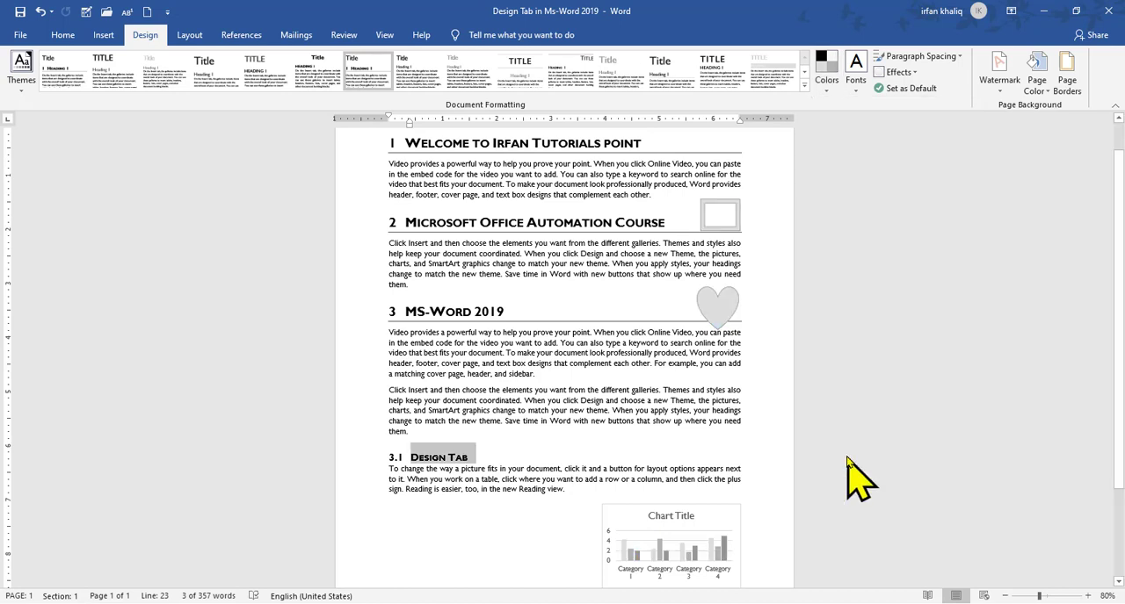
# Change the document's theme fonts to the Office set with Calibri Light headings and Calibri body text
pyautogui.click(856, 86)
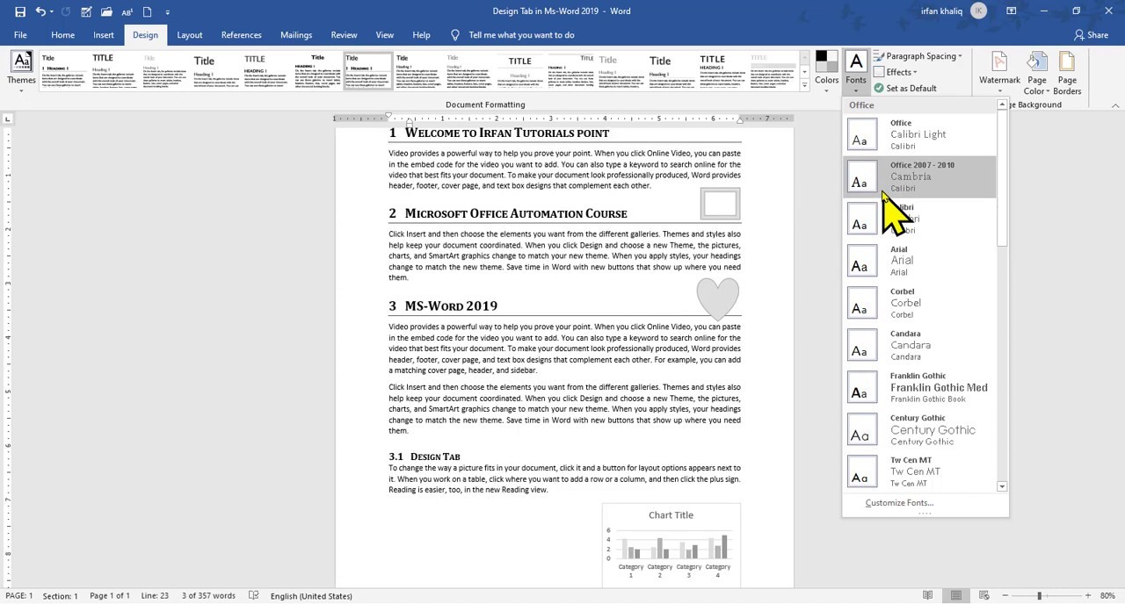
pyautogui.click(892, 141)
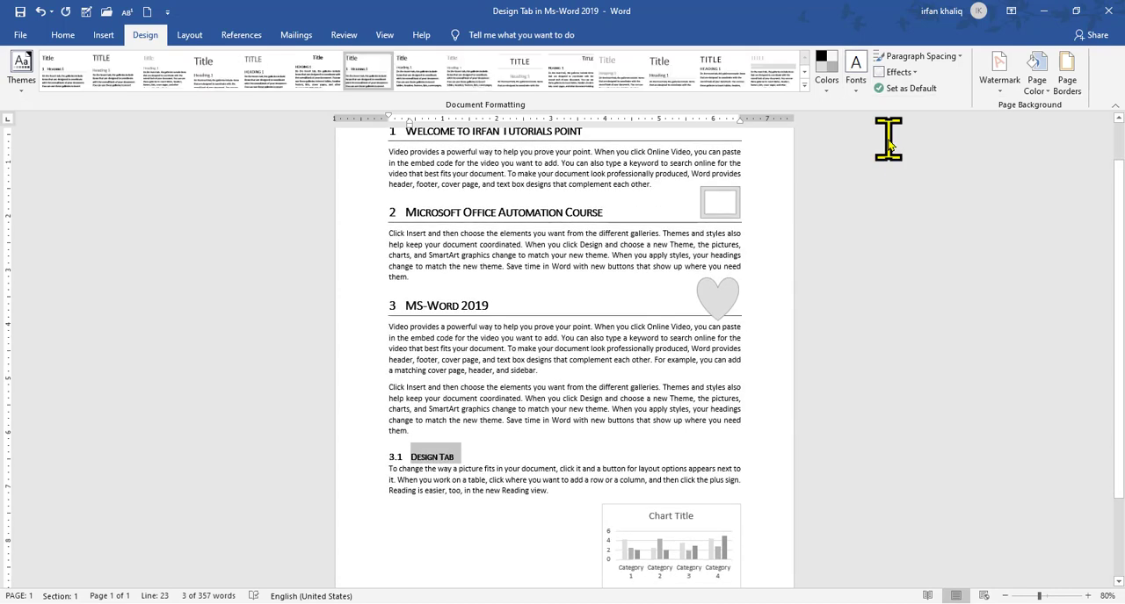
pyautogui.scroll(1, 1098, 228)
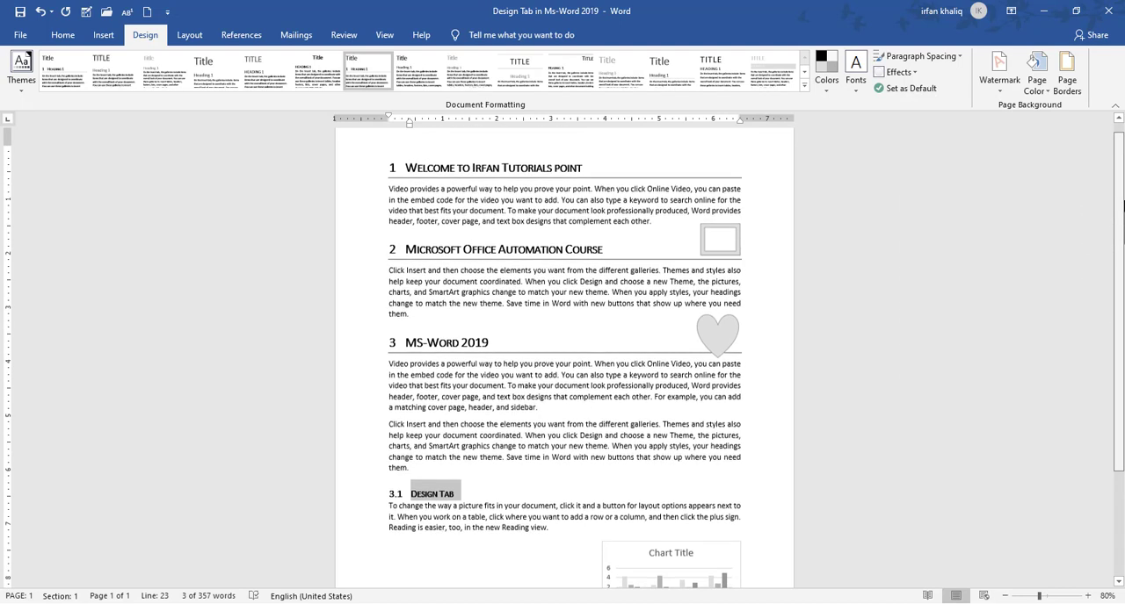
# Try the built-in Double paragraph spacing on the whole document and check the text from the first heading
pyautogui.click(930, 58)
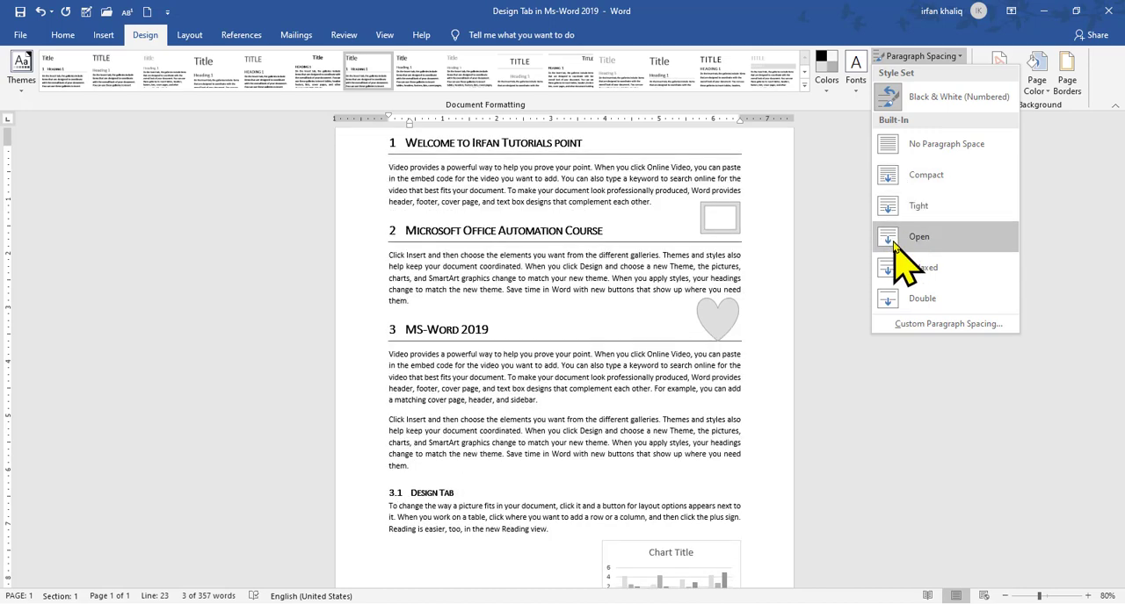
pyautogui.click(890, 303)
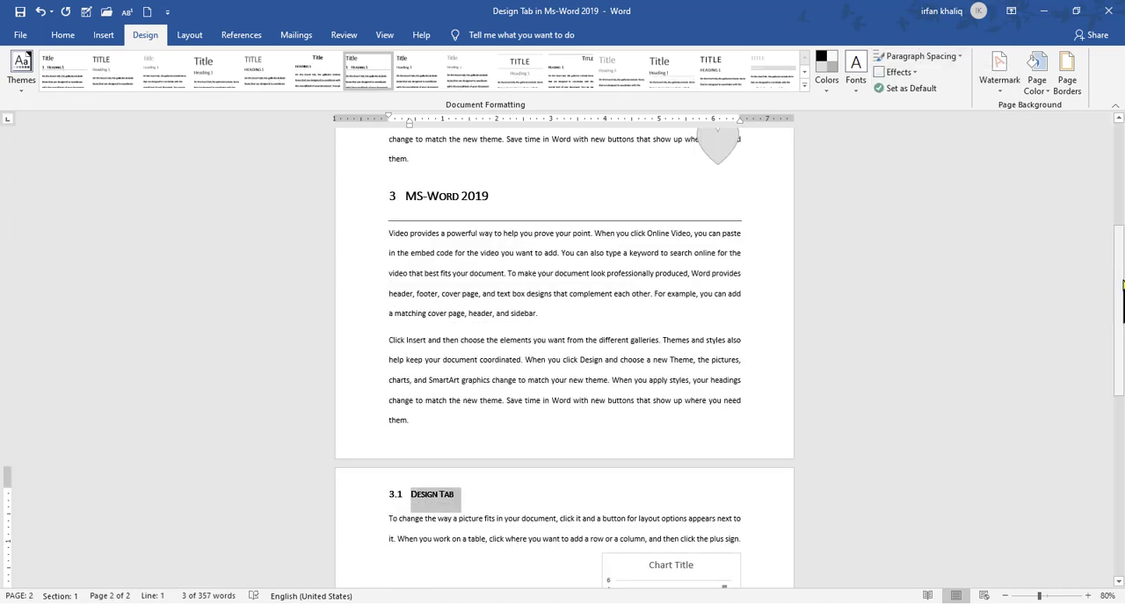
pyautogui.moveTo(1122, 285); pyautogui.dragTo(1122, 177)
pyautogui.moveTo(1122, 242); pyautogui.dragTo(1122, 191)
# Set the document's paragraph spacing to the built-in No Paragraph Space option
pyautogui.click(920, 55)
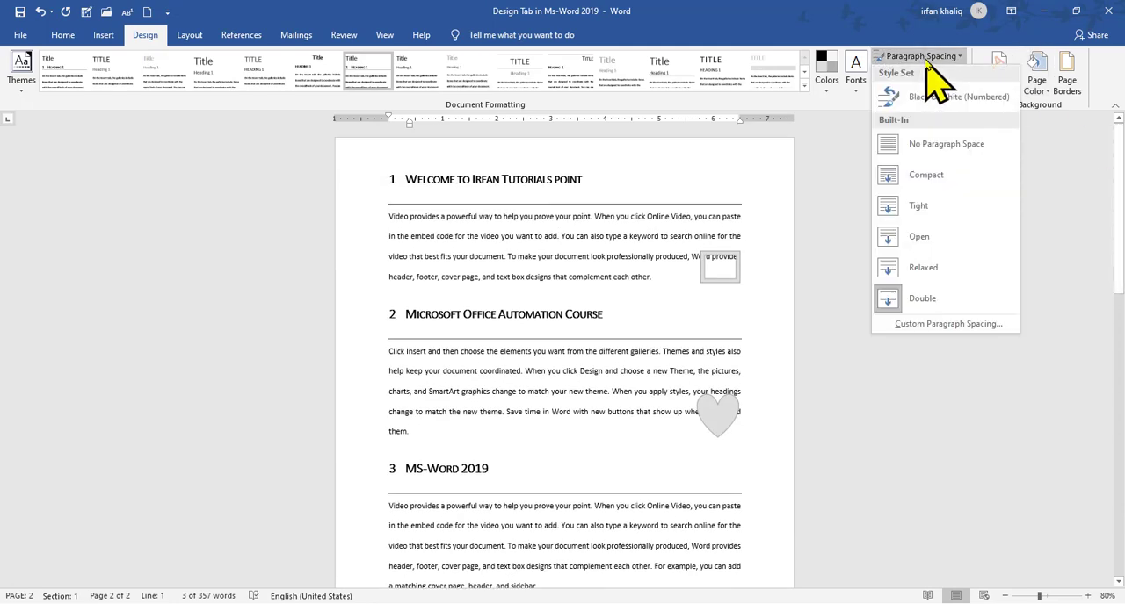
pyautogui.click(936, 154)
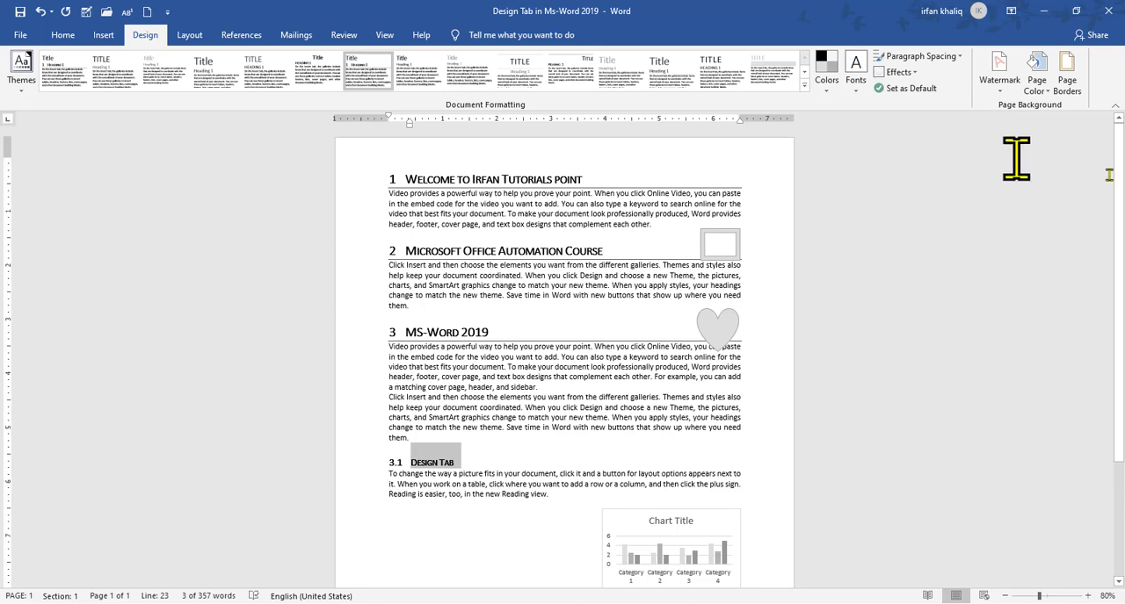
pyautogui.moveTo(1120, 220); pyautogui.dragTo(1124, 187)
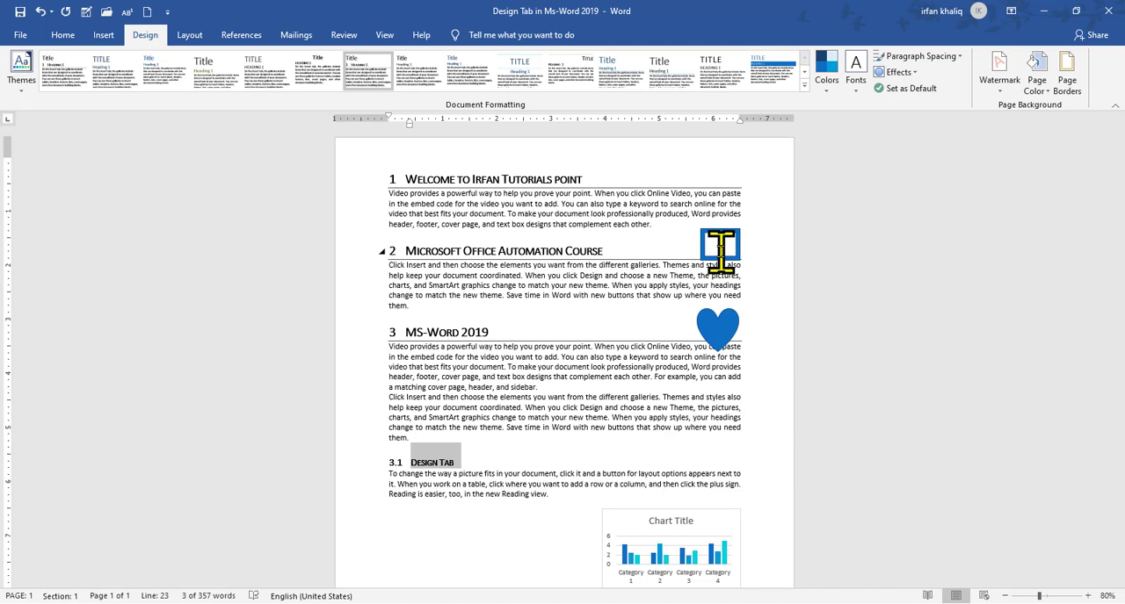
# Apply the Glow Edge theme effects to the document's shapes
pyautogui.click(898, 72)
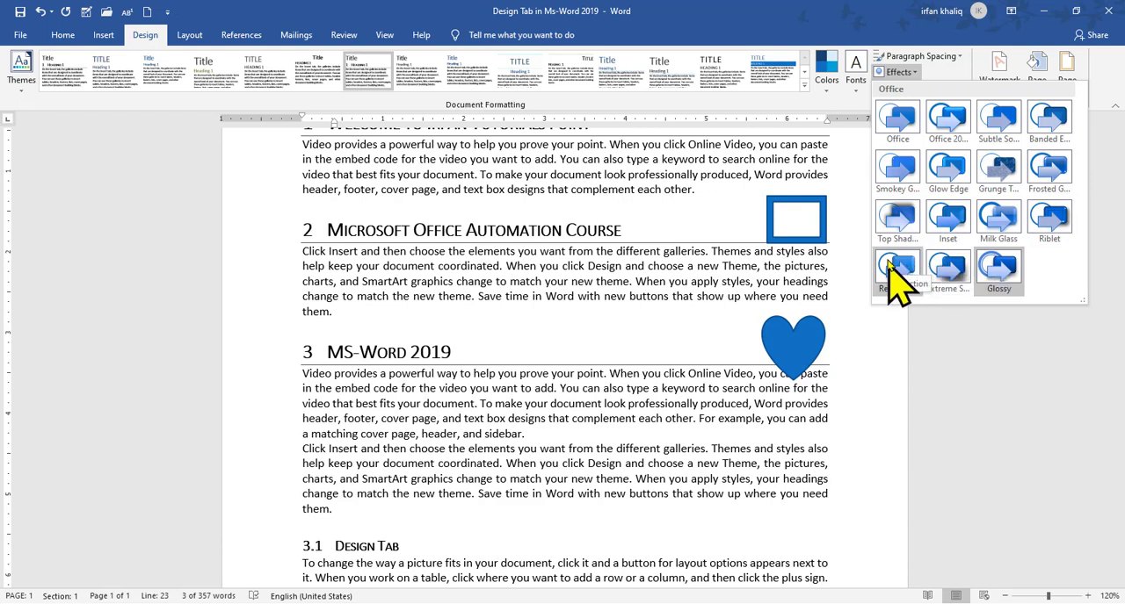
pyautogui.click(951, 171)
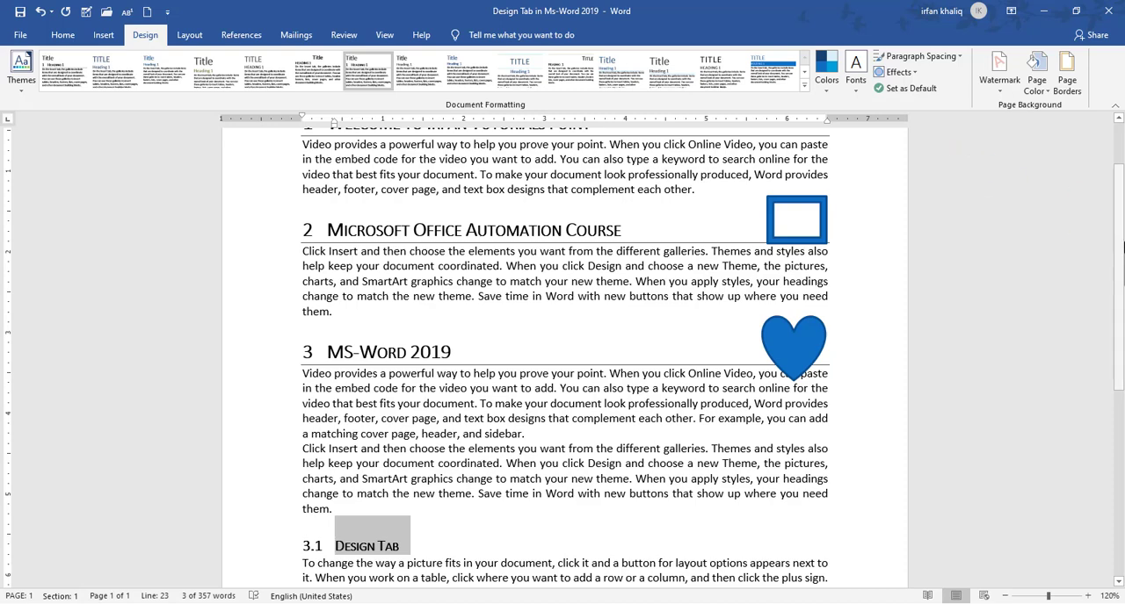
pyautogui.moveTo(1120, 227); pyautogui.dragTo(1122, 182)
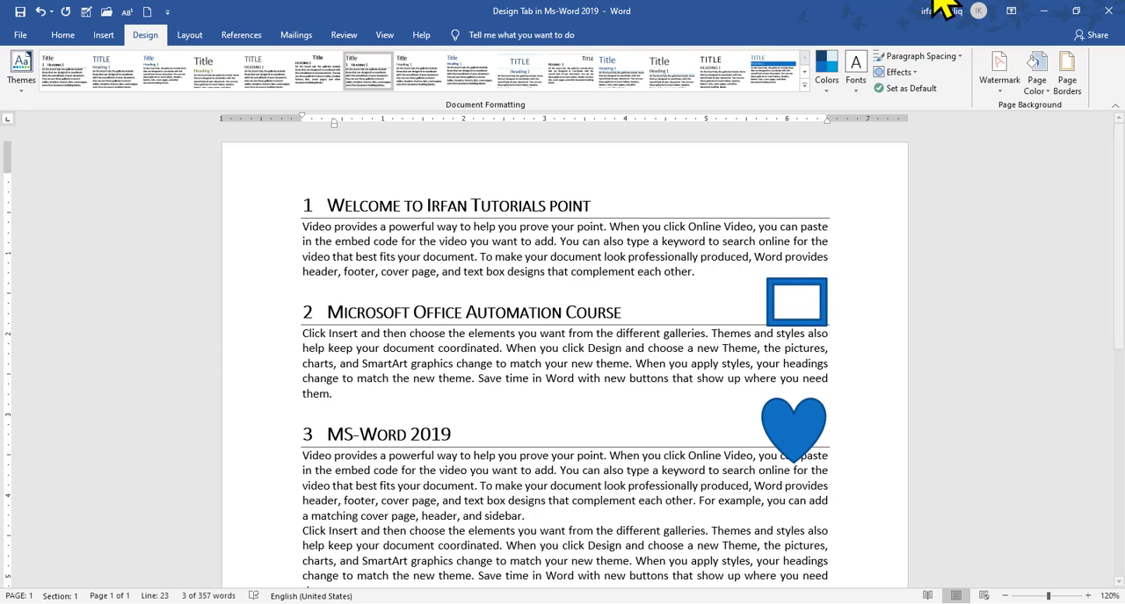
# Save the current style set and theme as the default for all new blank documents
pyautogui.click(887, 90)
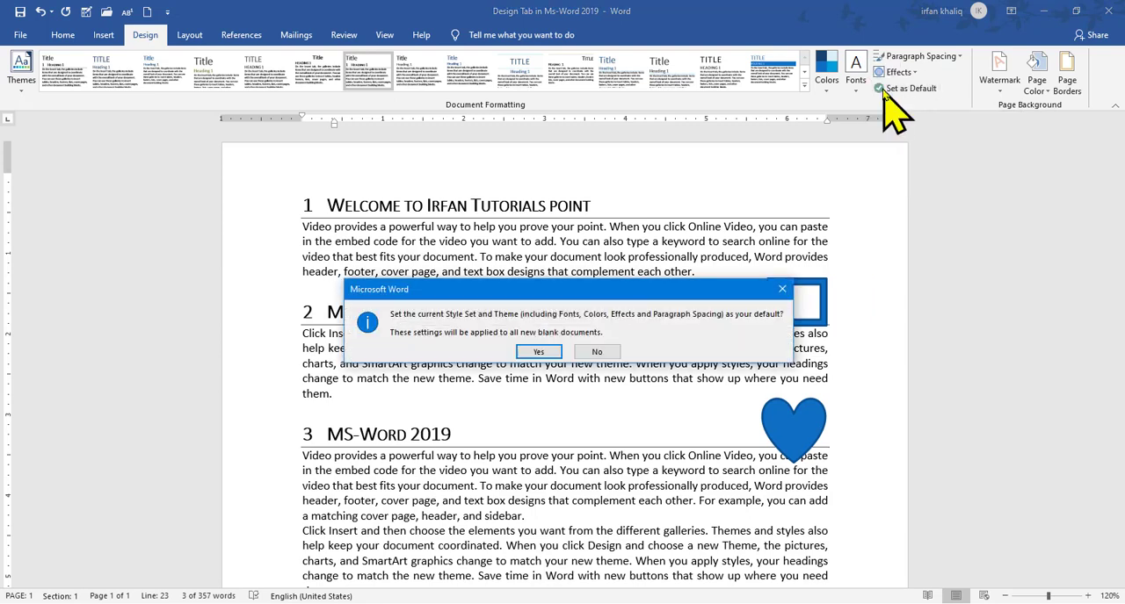
pyautogui.click(542, 351)
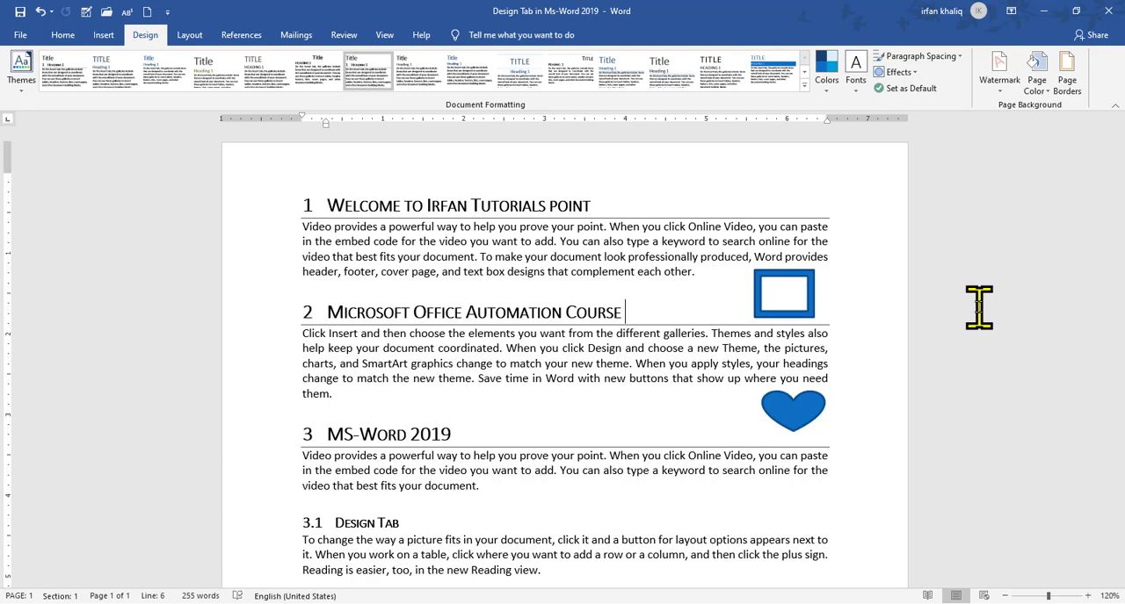
# Add the built-in DO NOT COPY 1 diagonal watermark to the document and view it across the page
pyautogui.click(999, 94)
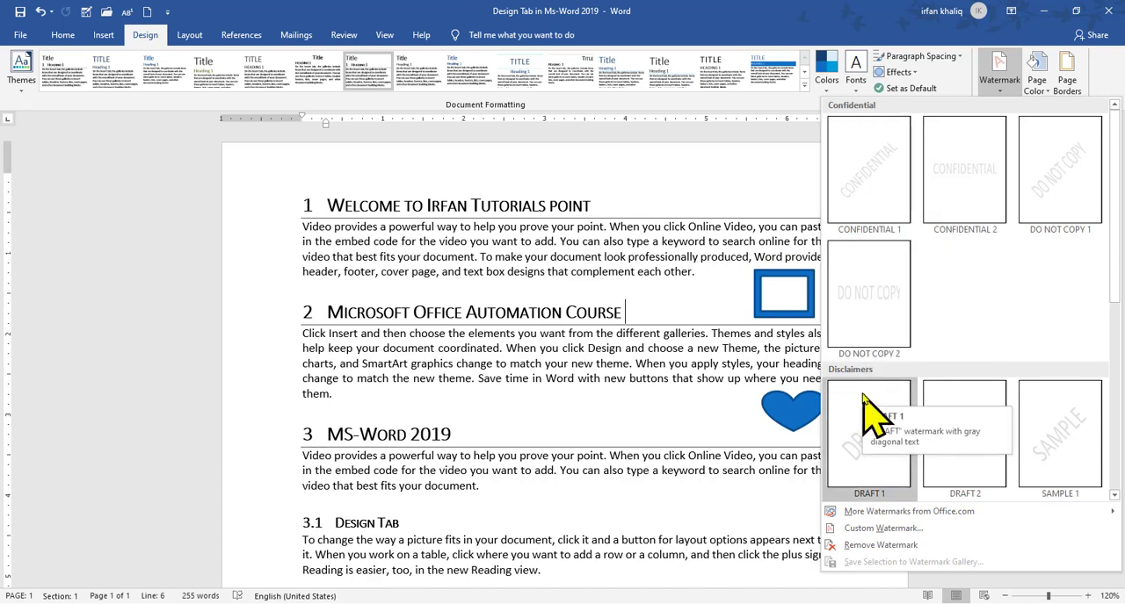
pyautogui.click(1065, 192)
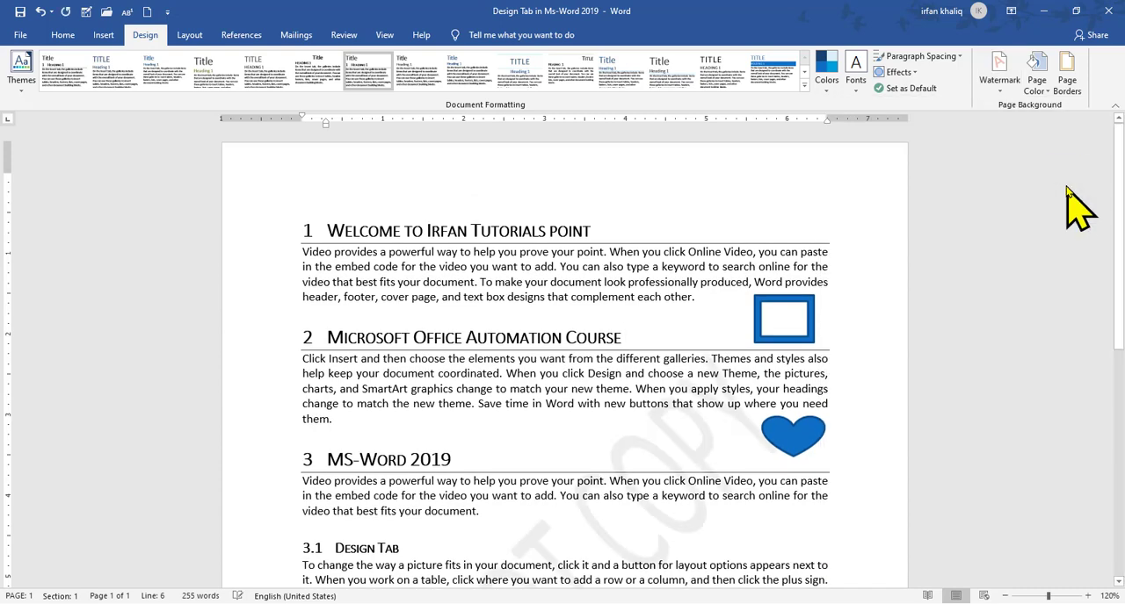
pyautogui.scroll(-4, 1121, 301)
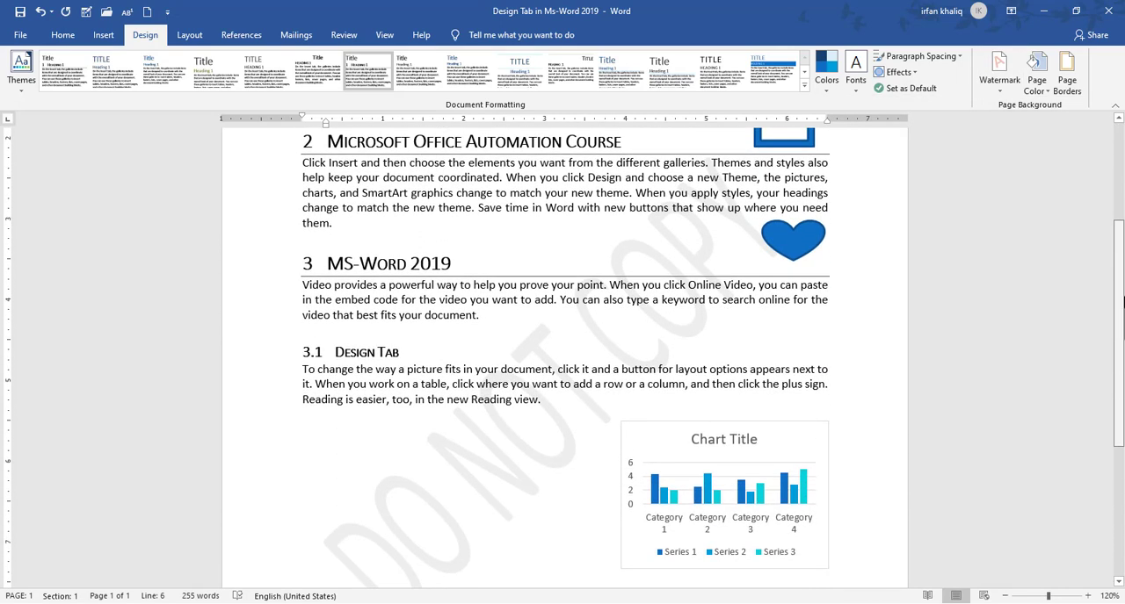
pyautogui.scroll(-2, 1121, 301)
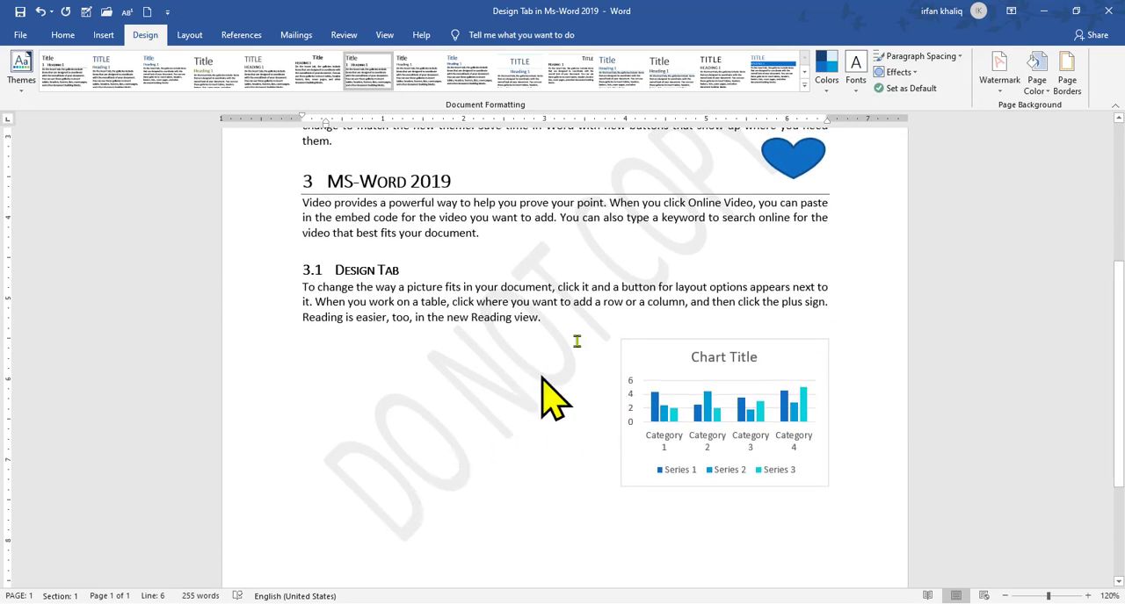
pyautogui.scroll(3, 1115, 320)
pyautogui.scroll(-1, 1122, 273)
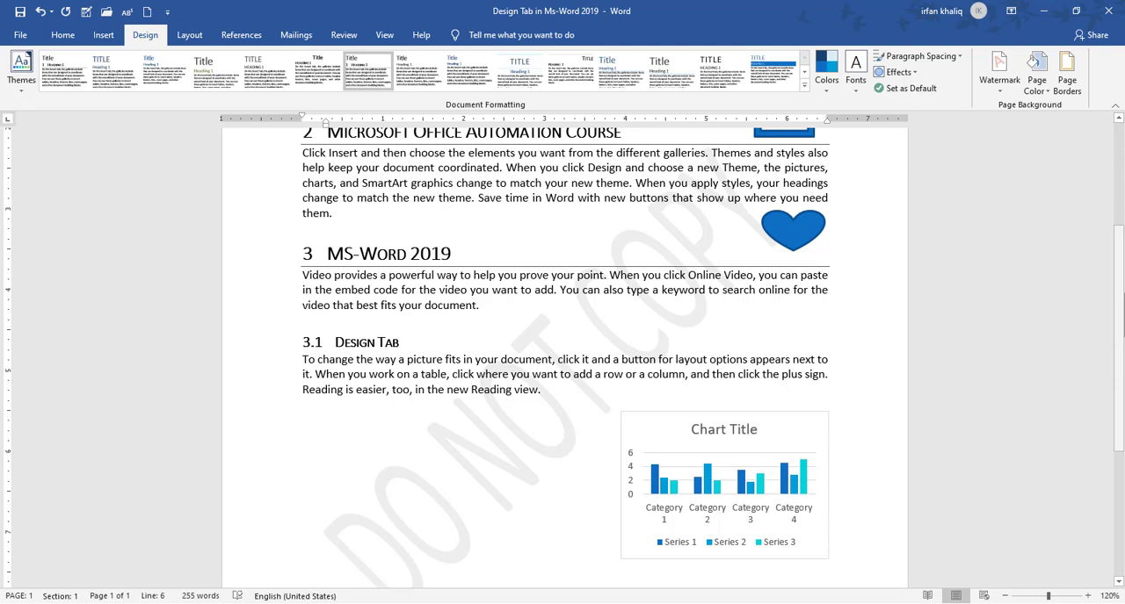
# Customize the text watermark, keeping English (United States) as its language and replacing its text with "Irfan Tutorialspoint"
pyautogui.click(1007, 92)
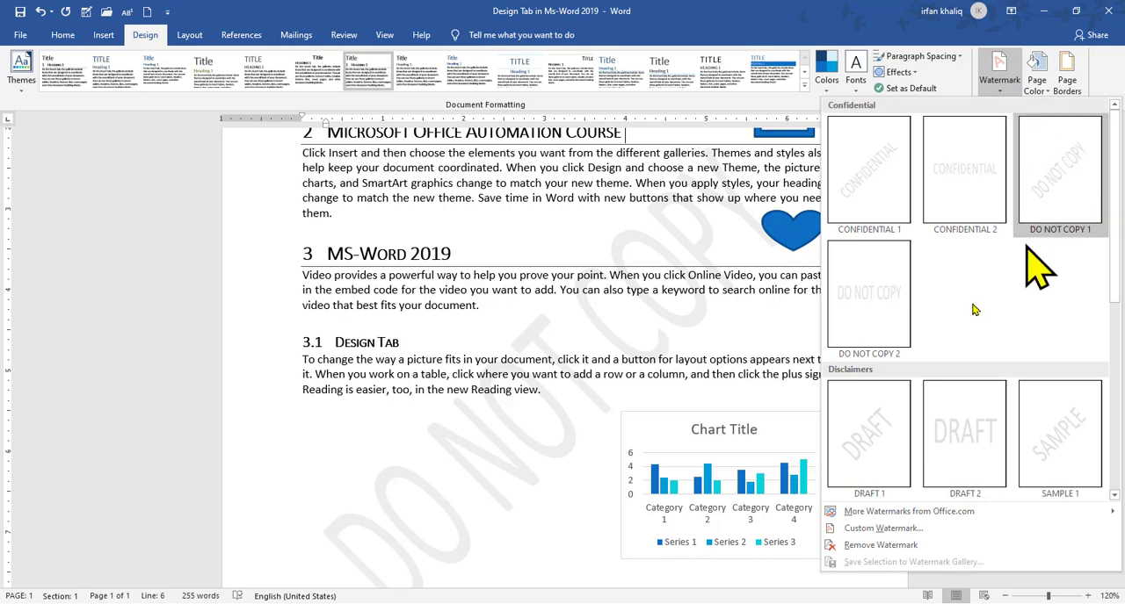
pyautogui.click(865, 513)
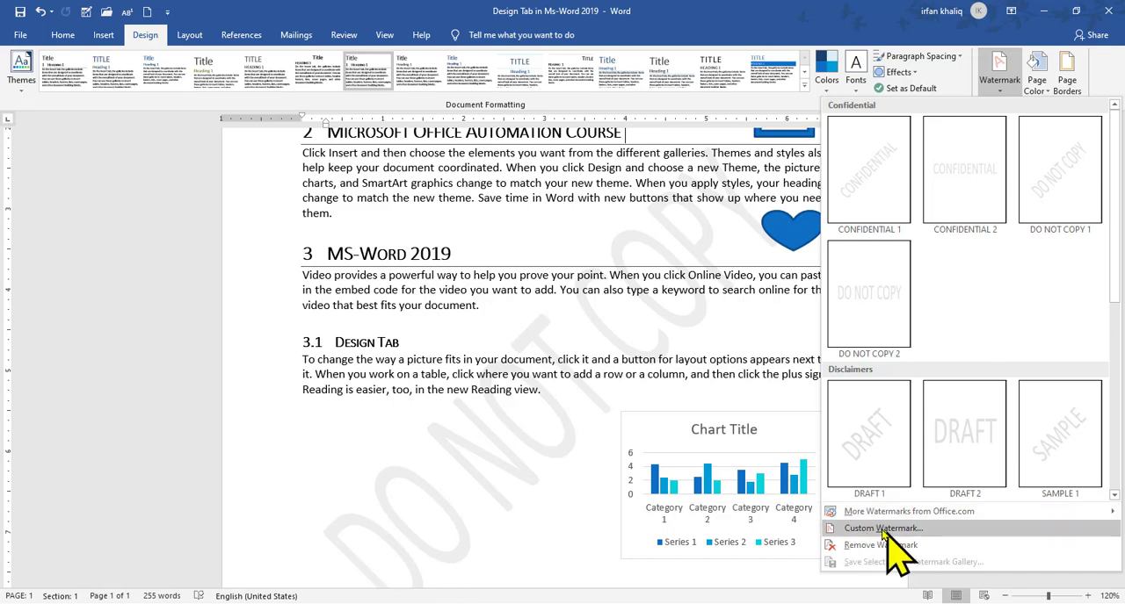
pyautogui.click(882, 529)
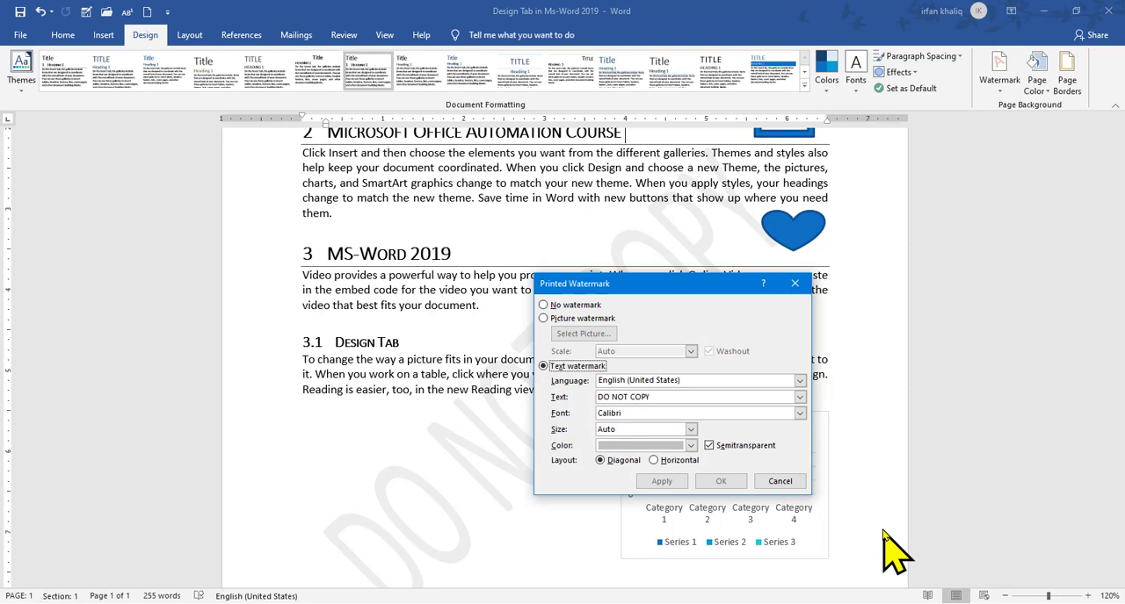
pyautogui.moveTo(686, 281); pyautogui.dragTo(565, 202)
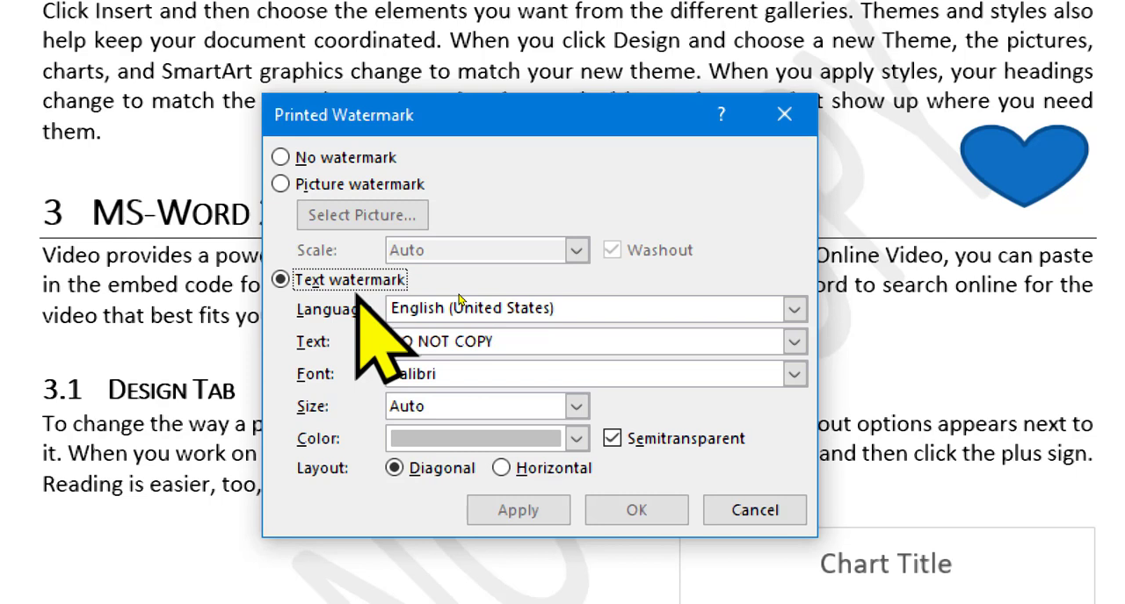
pyautogui.click(794, 309)
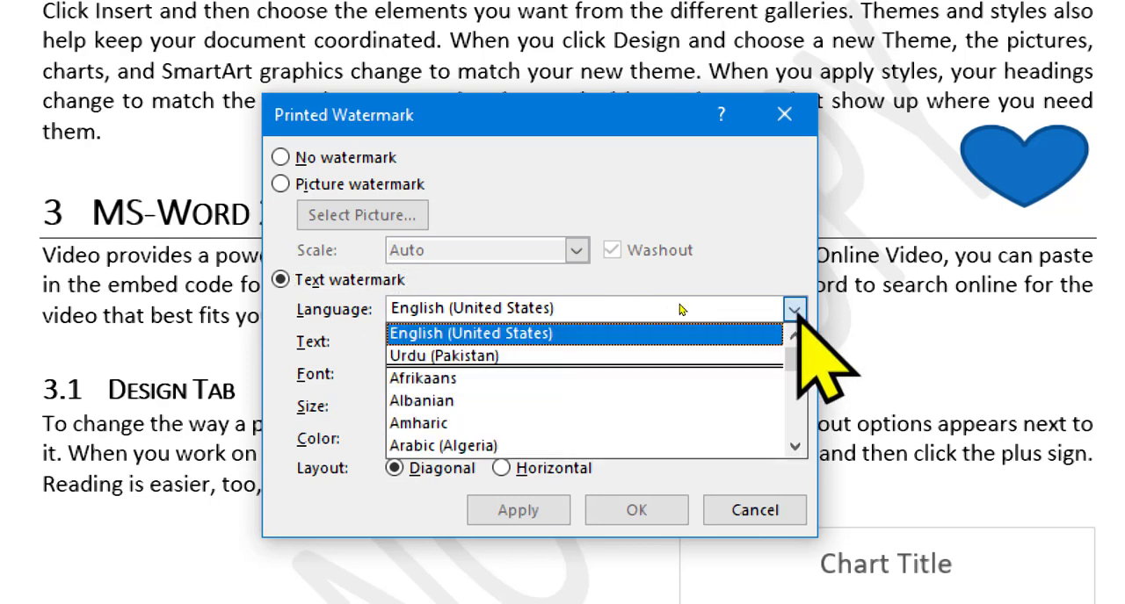
pyautogui.click(795, 309)
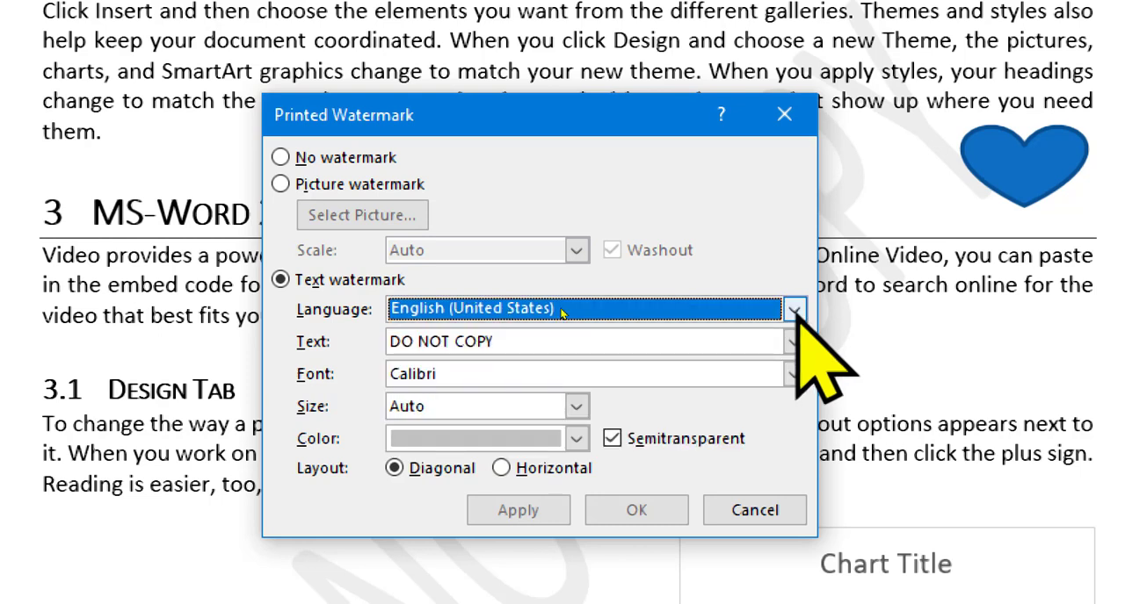
pyautogui.moveTo(537, 343); pyautogui.dragTo(311, 325)
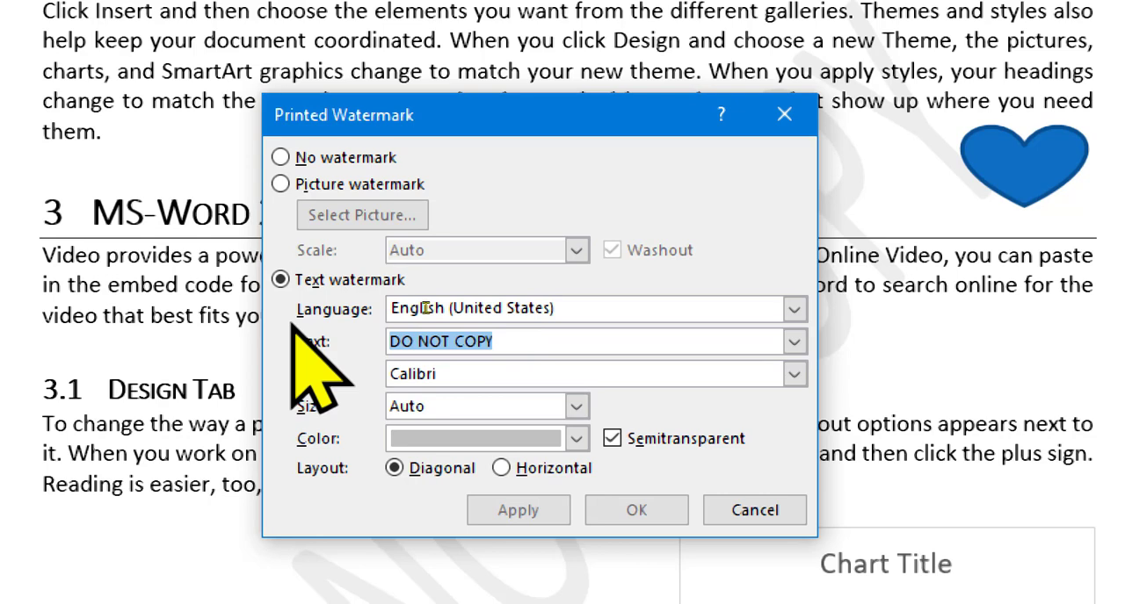
pyautogui.write('Irfan Tu')
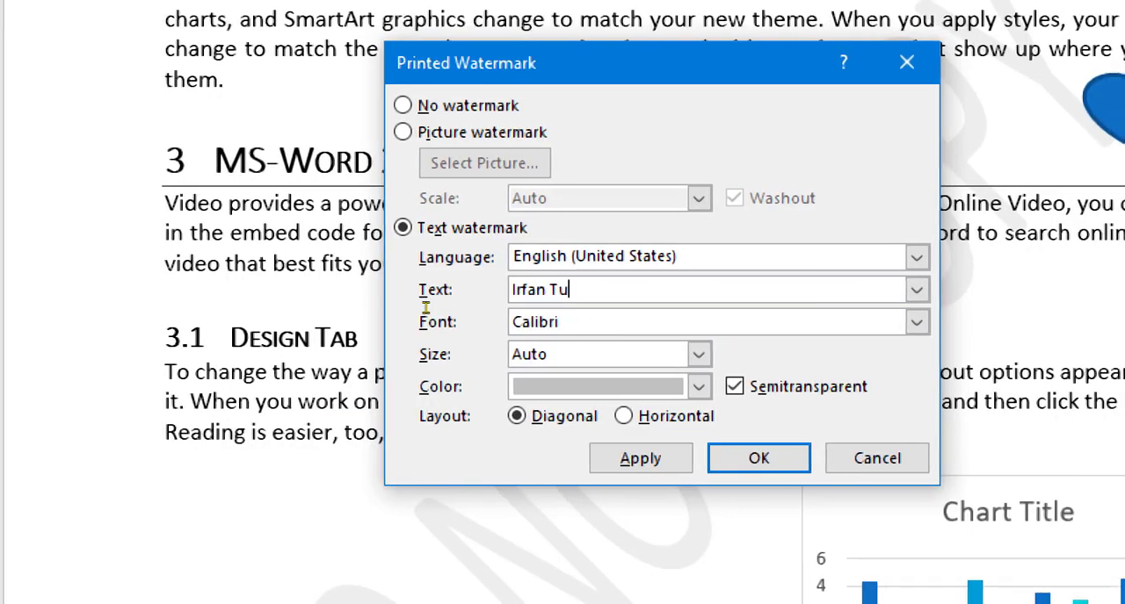
pyautogui.write('torialspoi')
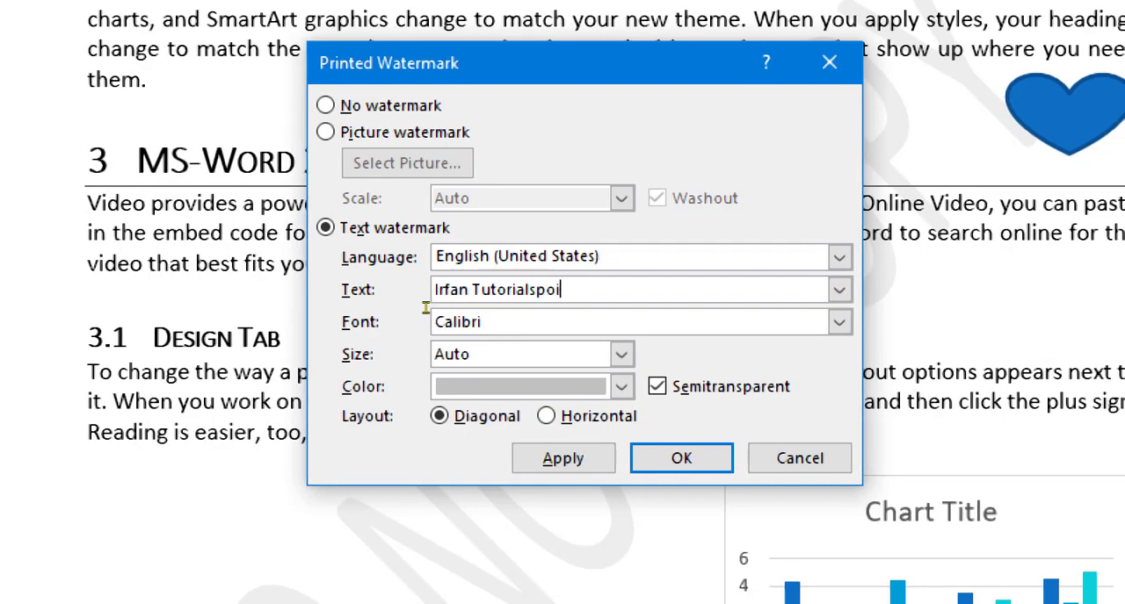
pyautogui.write('nt')
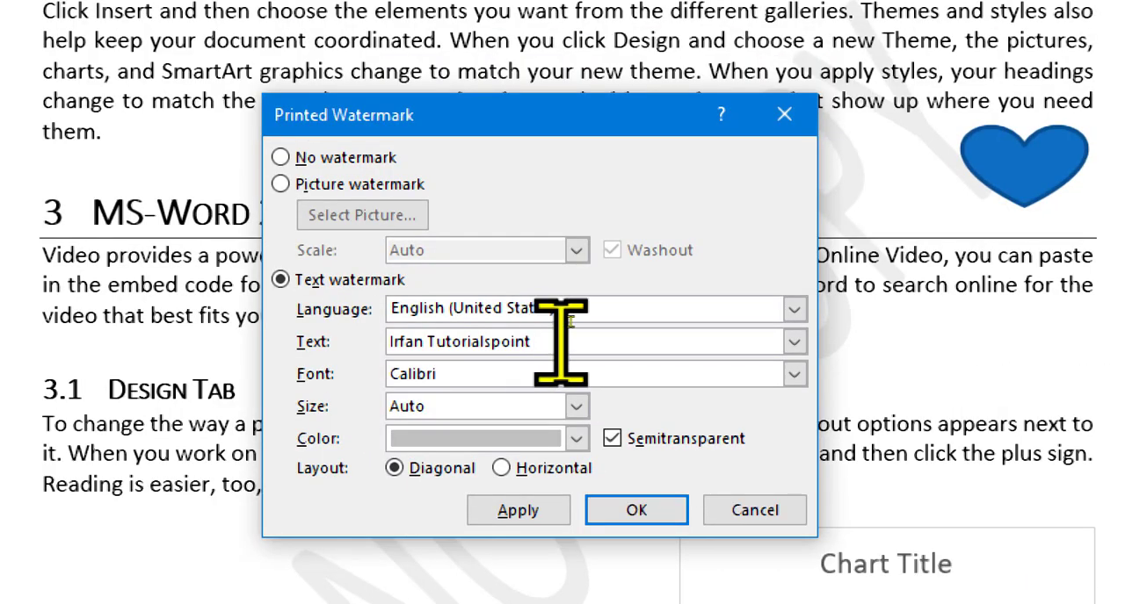
# Set the custom watermark's font to Pristina
pyautogui.click(795, 374)
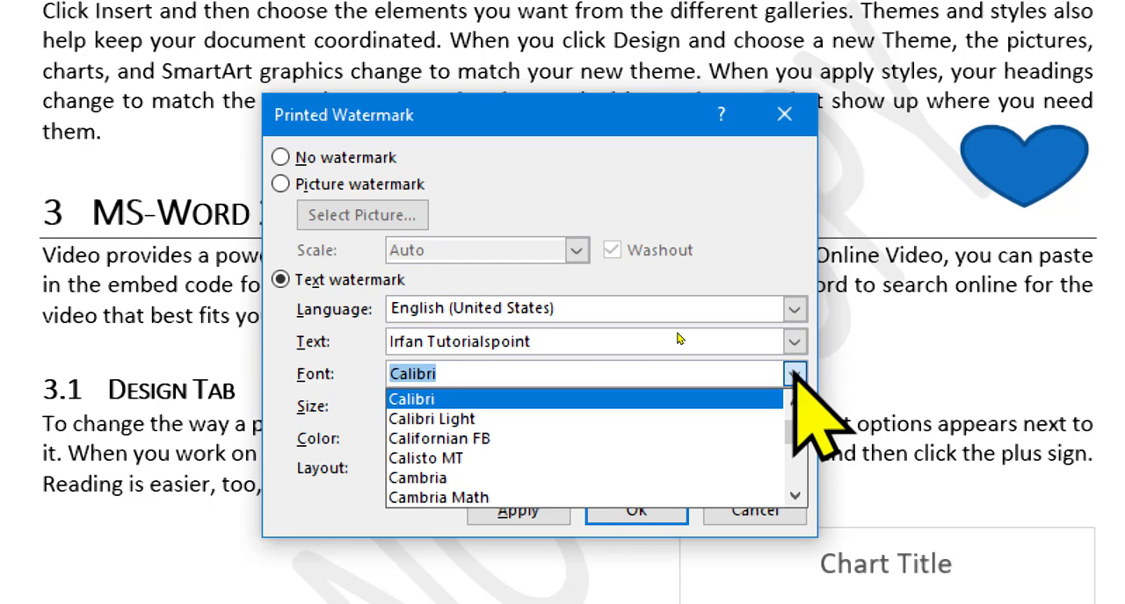
pyautogui.moveTo(790, 432); pyautogui.dragTo(792, 459)
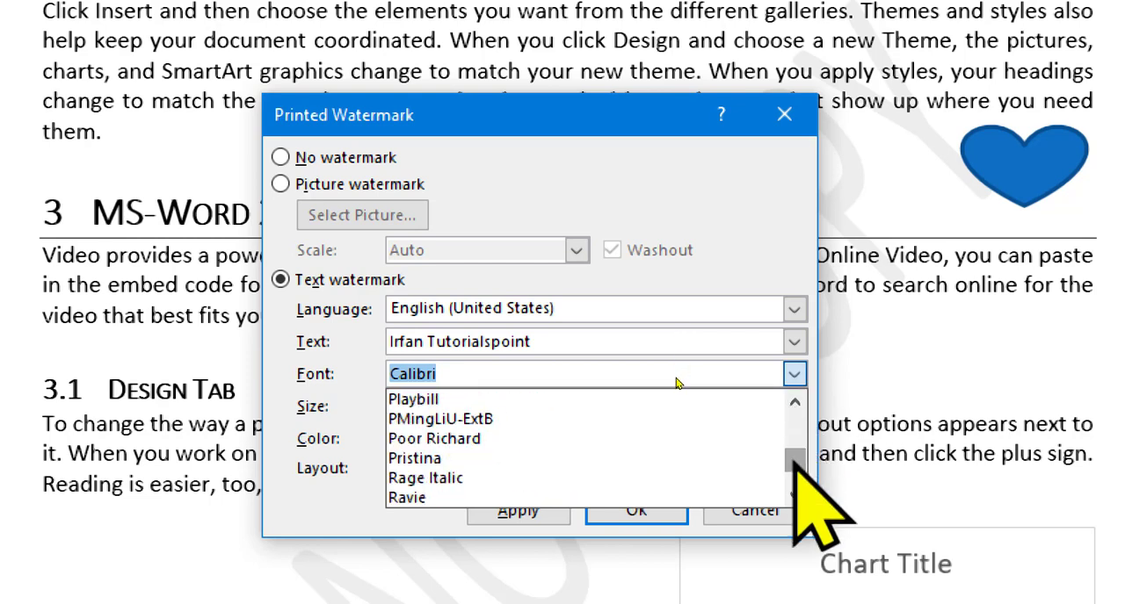
pyautogui.click(655, 458)
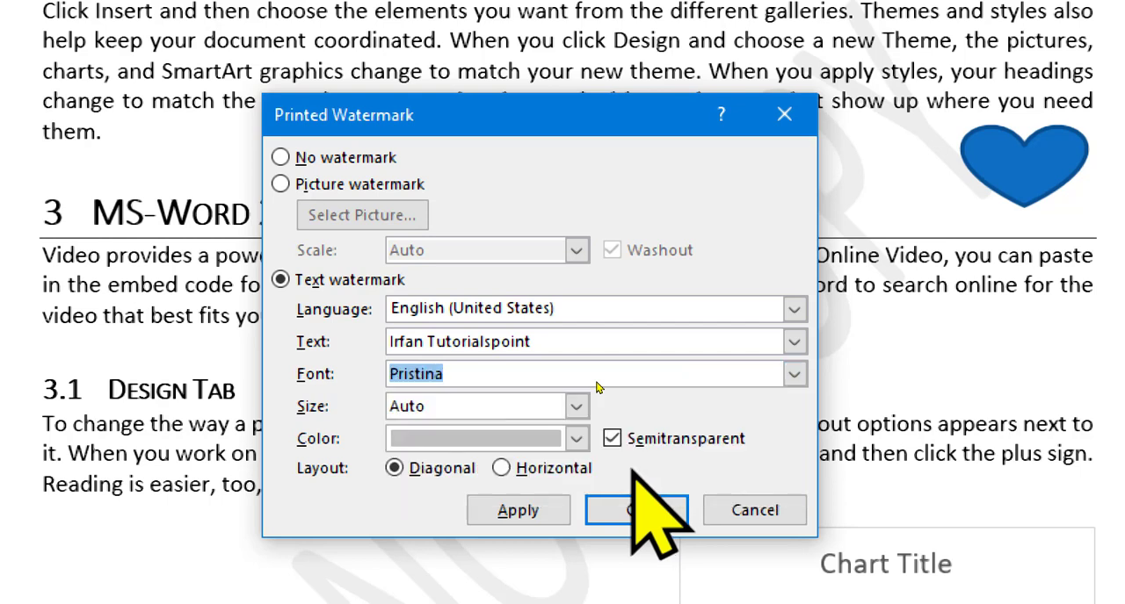
# Keep the watermark size at Auto, set its color to standard red, and apply the text watermark to the document
pyautogui.click(576, 406)
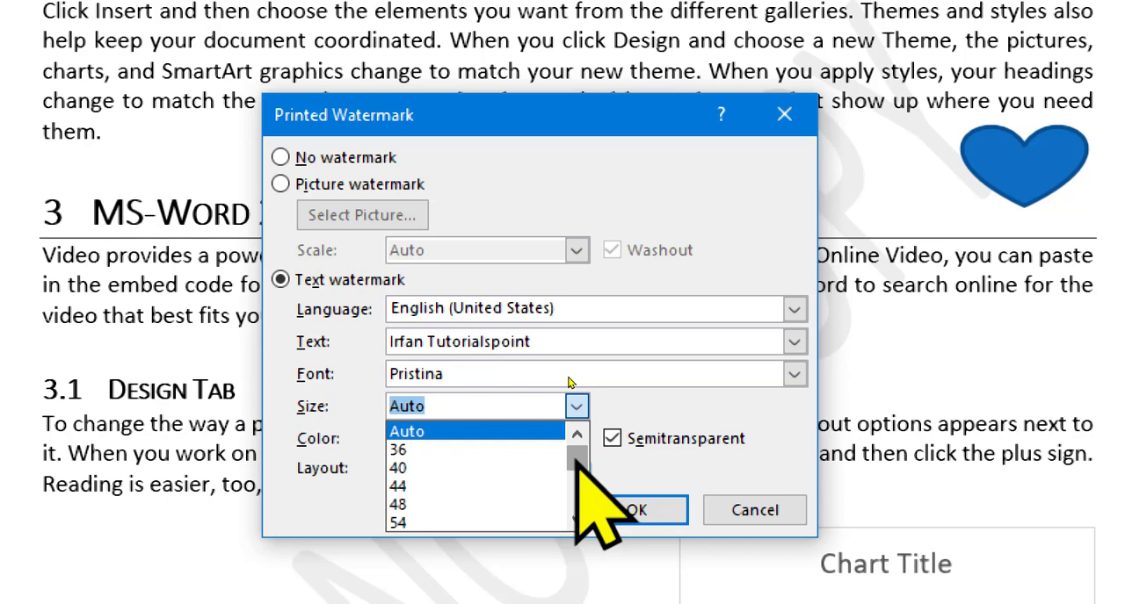
pyautogui.moveTo(576, 462)
pyautogui.mouseDown()
pyautogui.moveTo(576, 474)
pyautogui.moveTo(576, 446)
pyautogui.mouseUp()
pyautogui.click(576, 406)
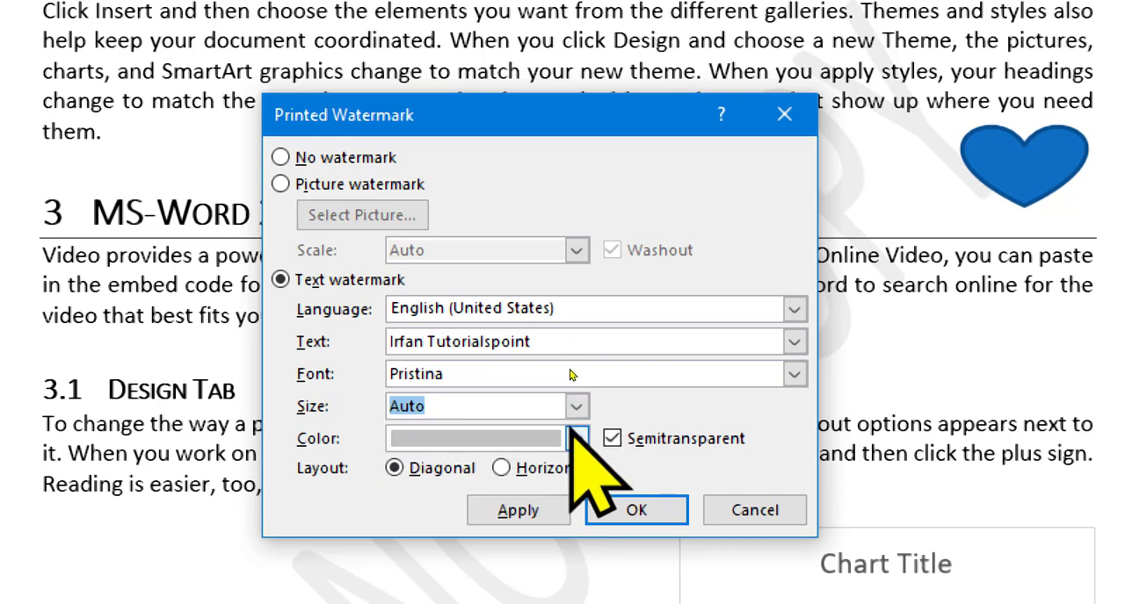
pyautogui.click(576, 439)
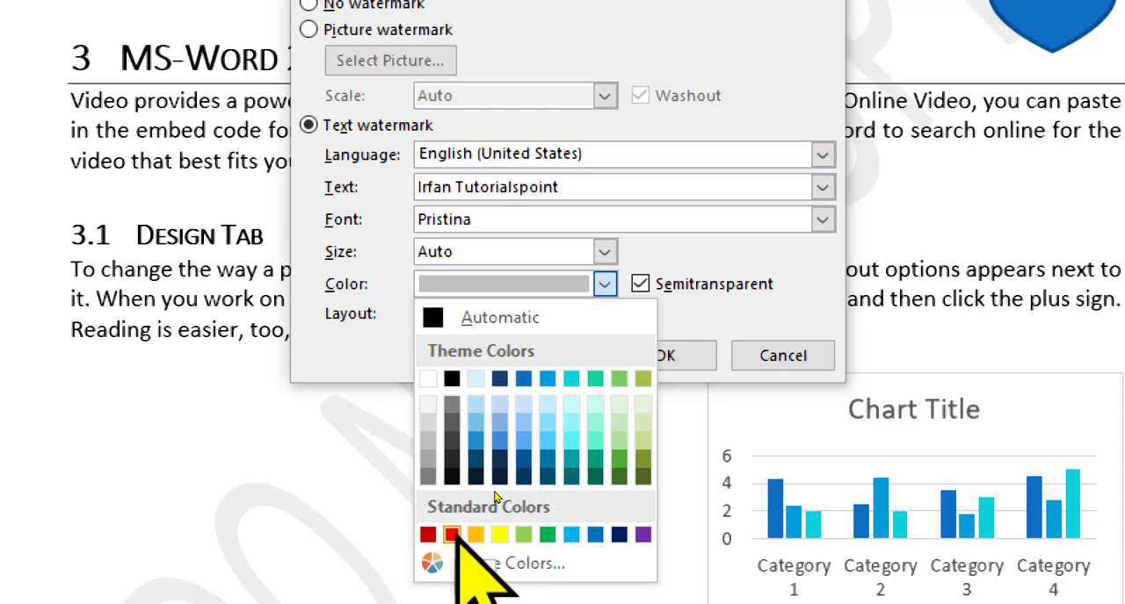
pyautogui.click(451, 534)
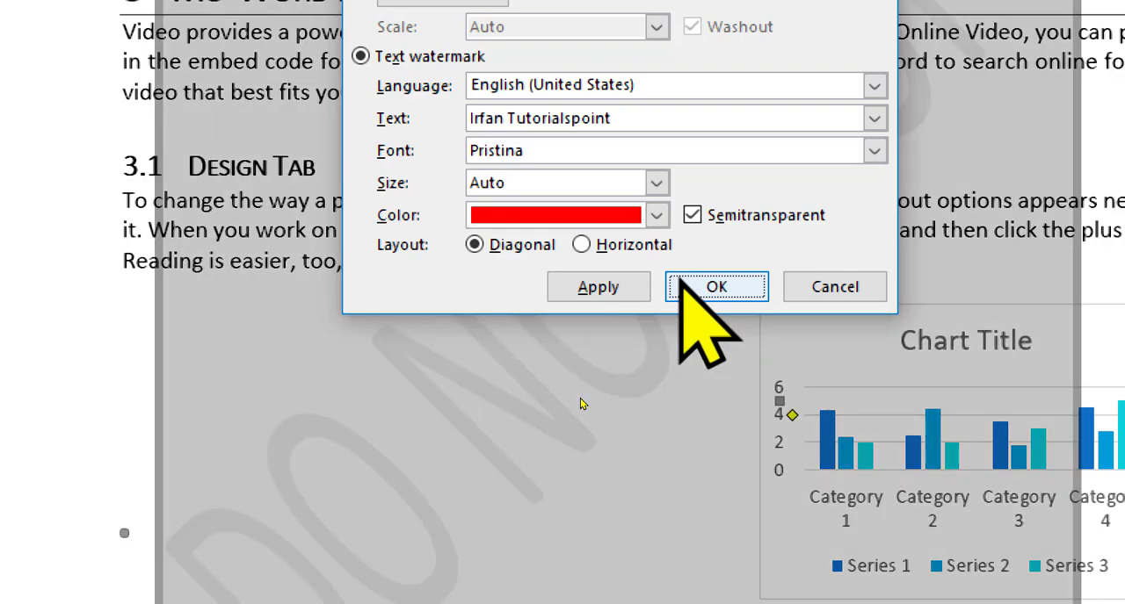
pyautogui.click(681, 287)
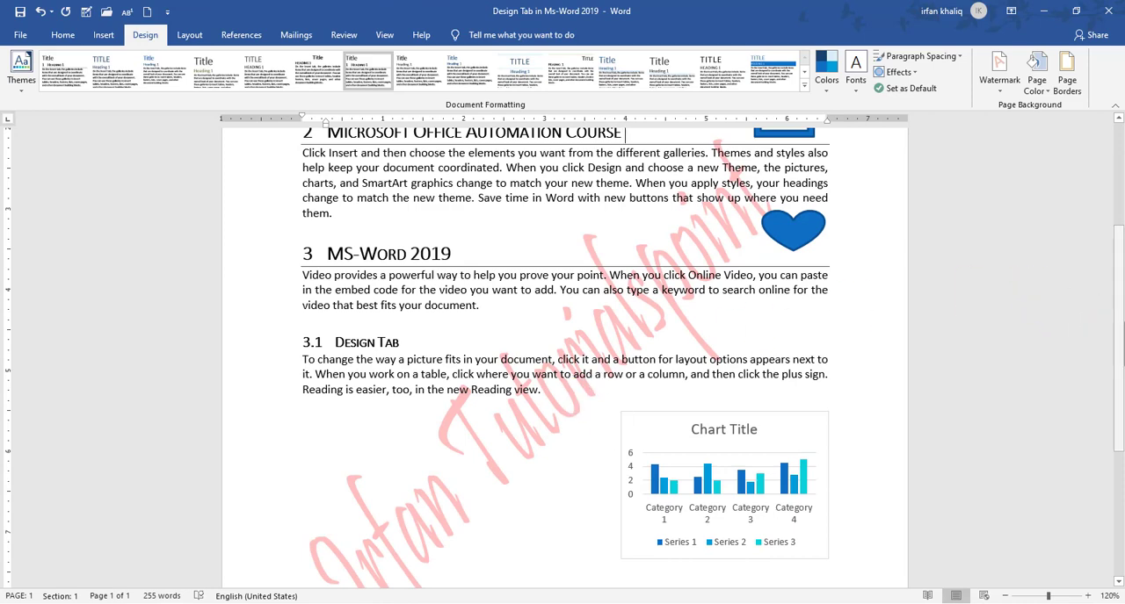
# Examine the red diagonal watermark on the page and in the print preview
pyautogui.scroll(2, 1116, 290)
pyautogui.moveTo(1124, 279); pyautogui.dragTo(1121, 341)
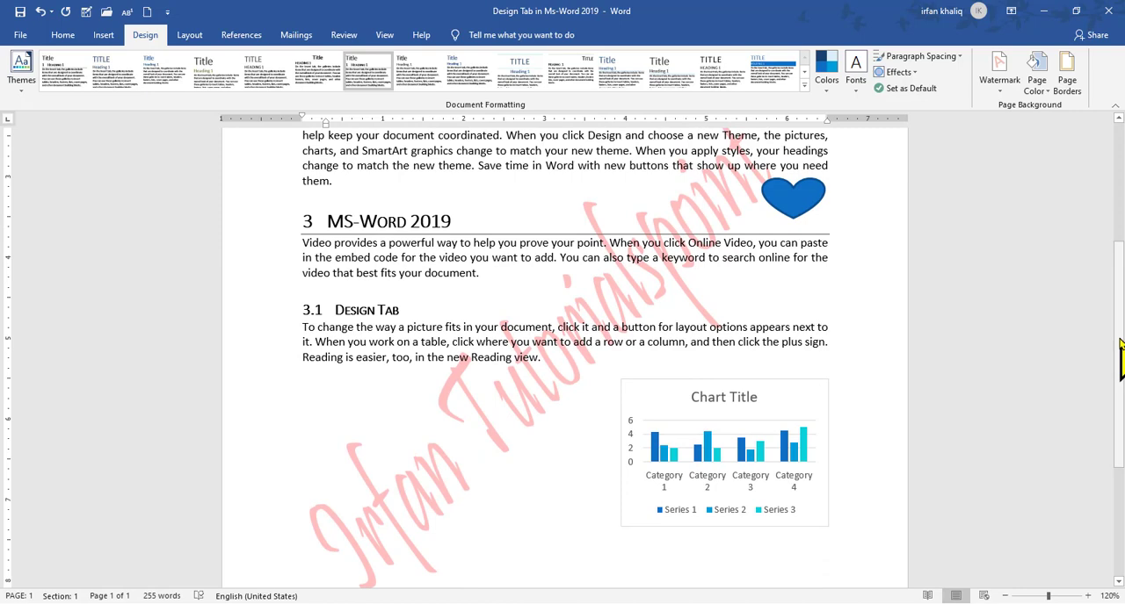
pyautogui.click(21, 35)
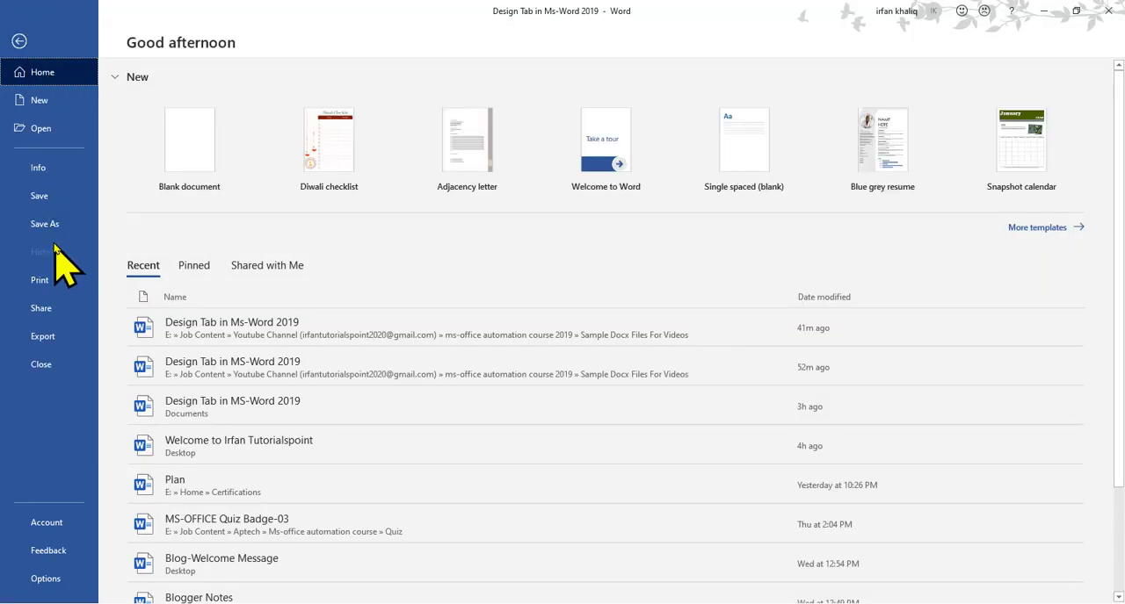
pyautogui.click(47, 292)
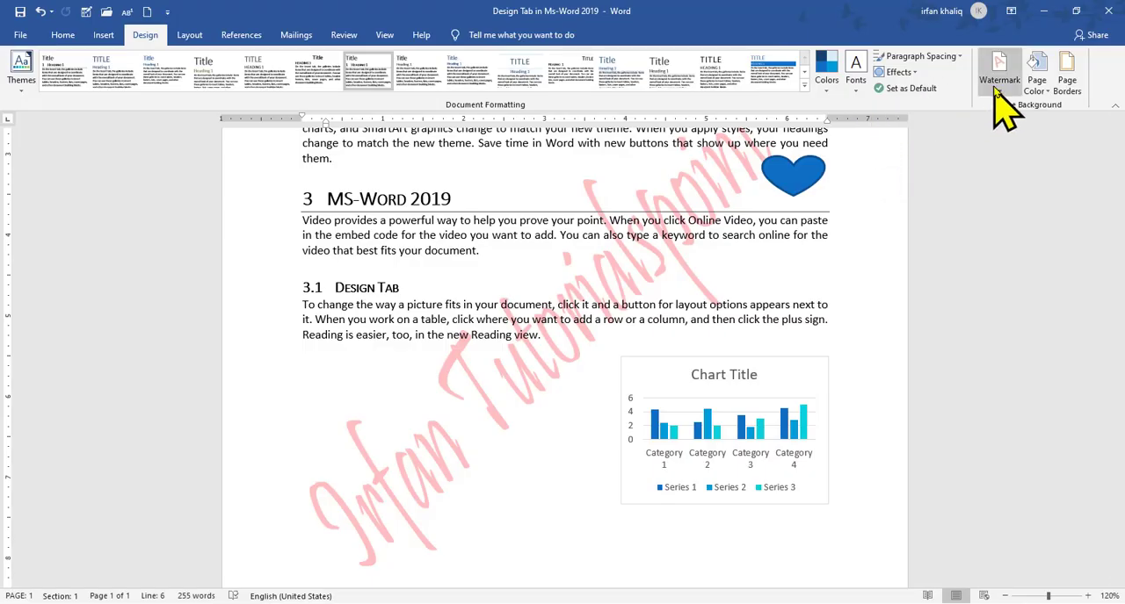
# Return from the print preview and change the text watermark's layout to Horizontal
pyautogui.click(999, 88)
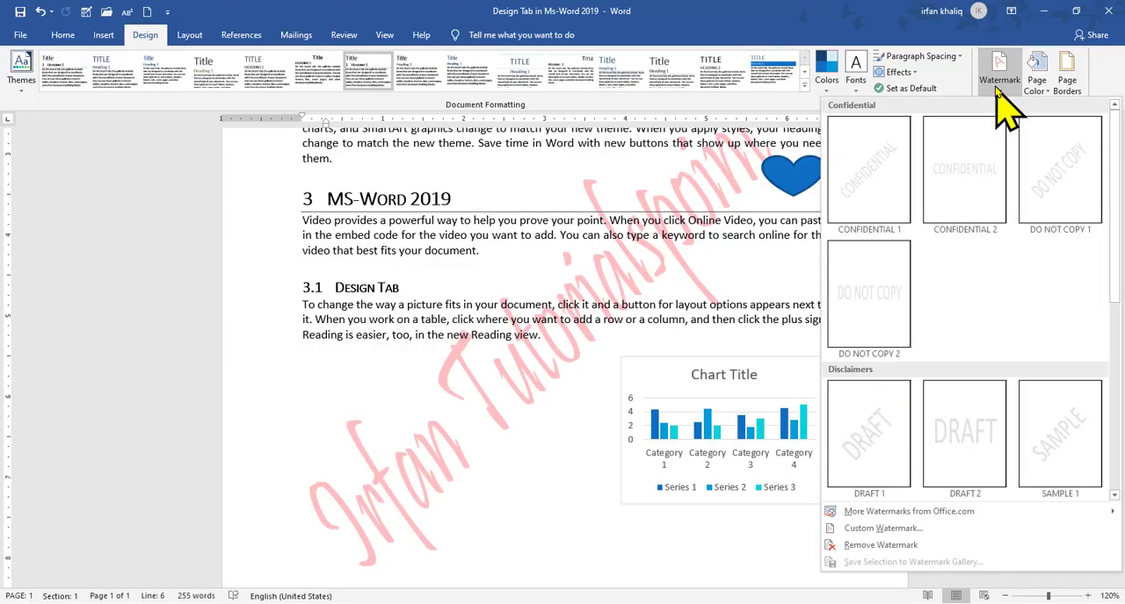
pyautogui.click(892, 528)
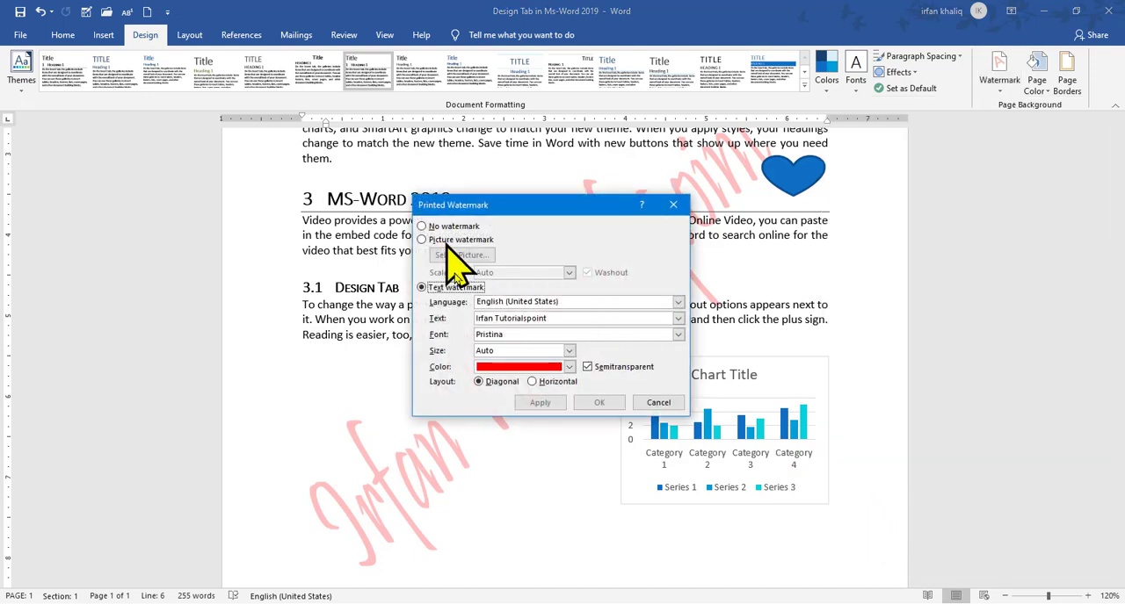
pyautogui.click(532, 382)
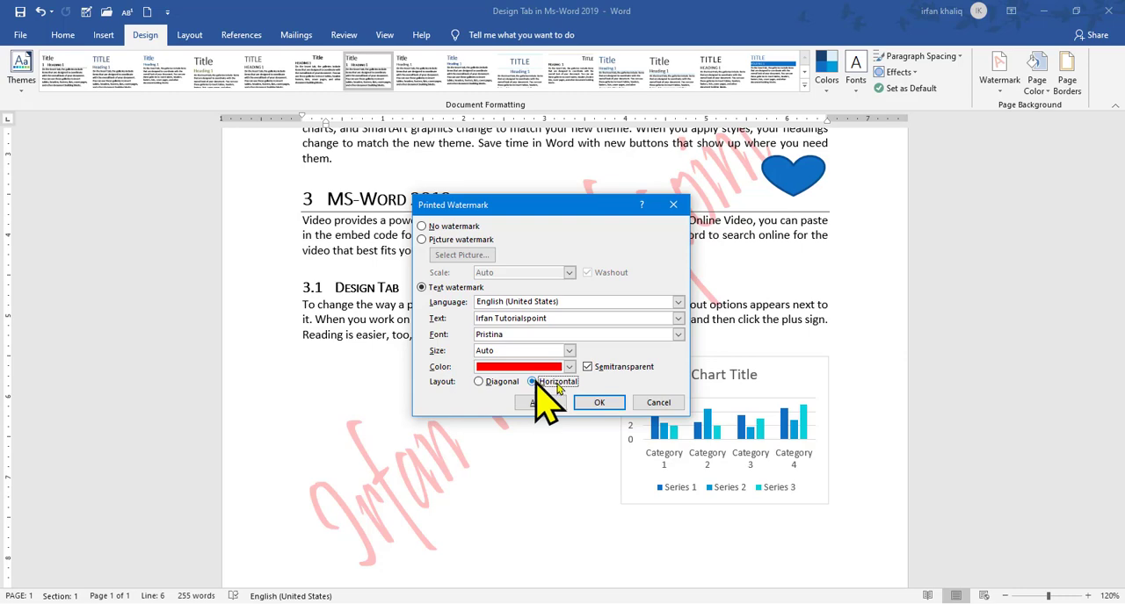
pyautogui.click(601, 403)
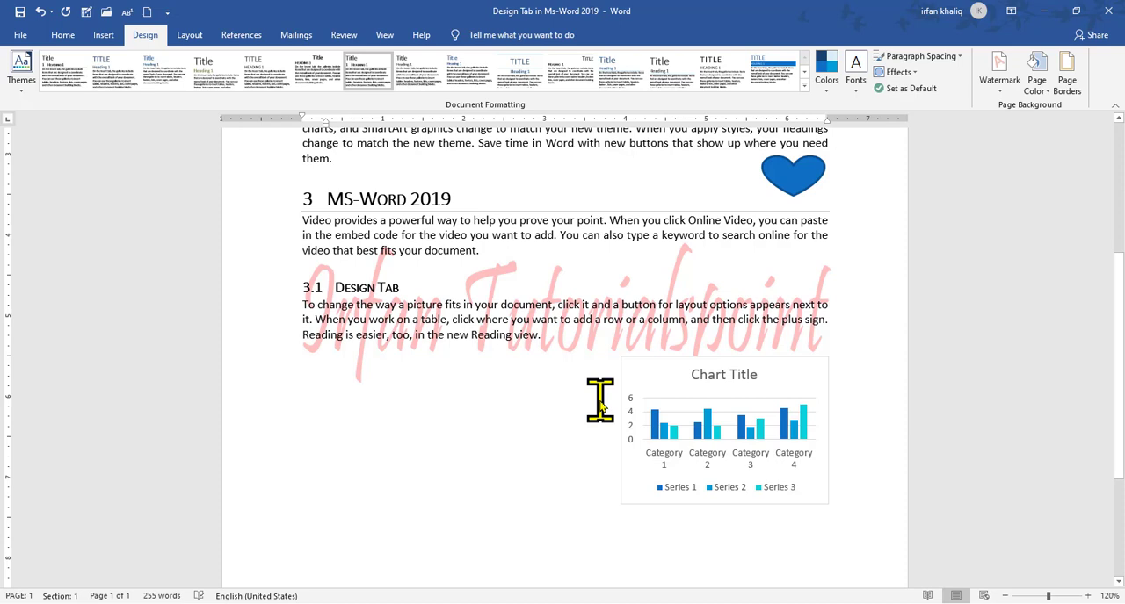
# Insert a blank page from the empty area beside the chart and check the watermark on both pages
pyautogui.scroll(-1, 601, 403)
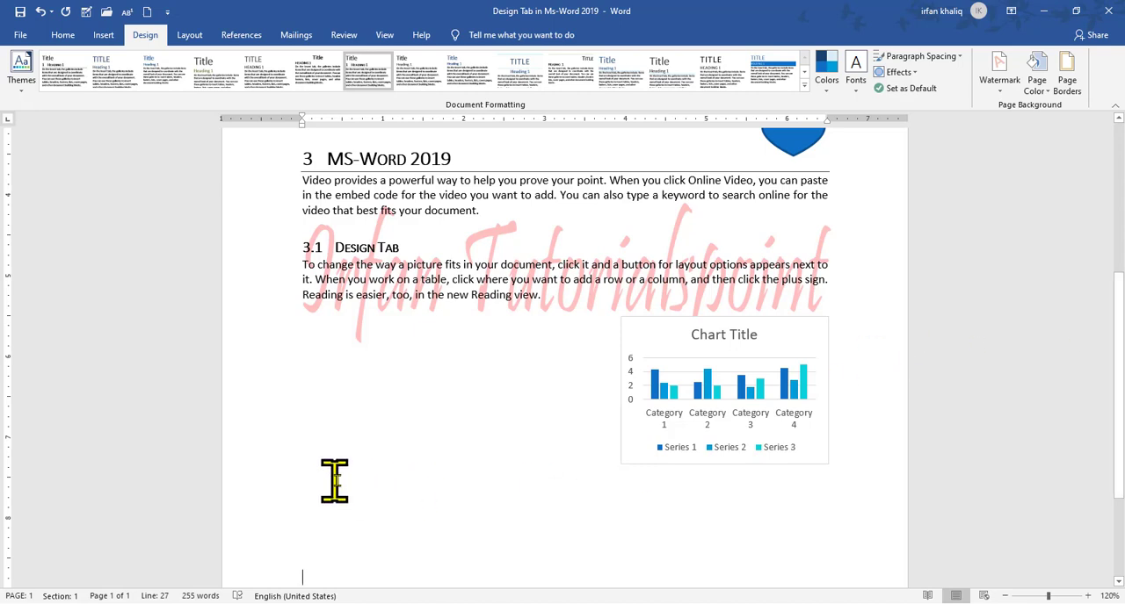
pyautogui.click(365, 484)
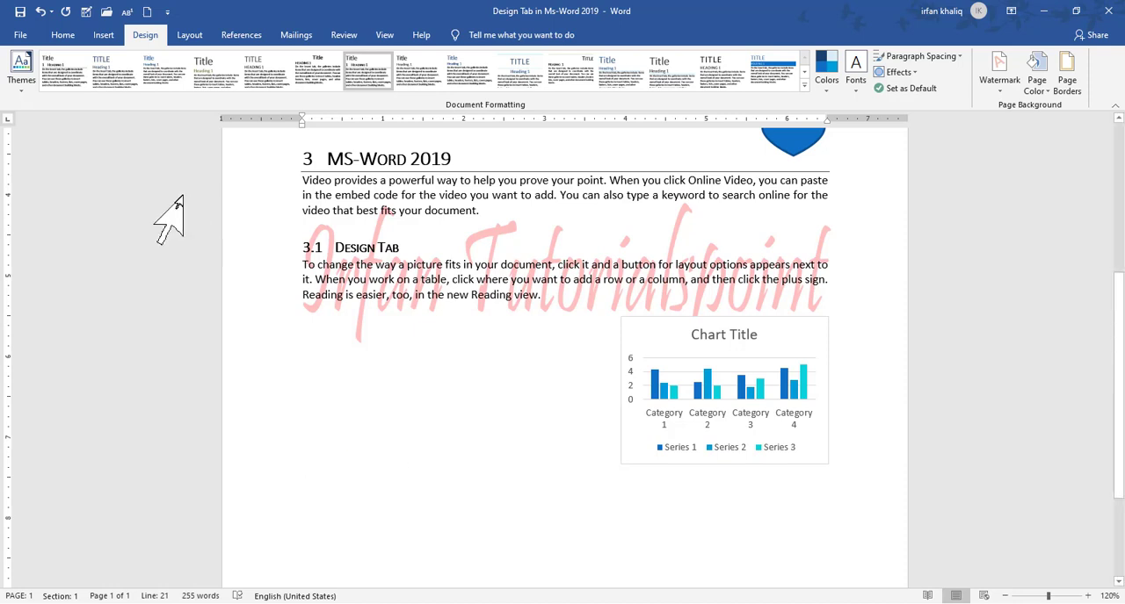
pyautogui.click(106, 35)
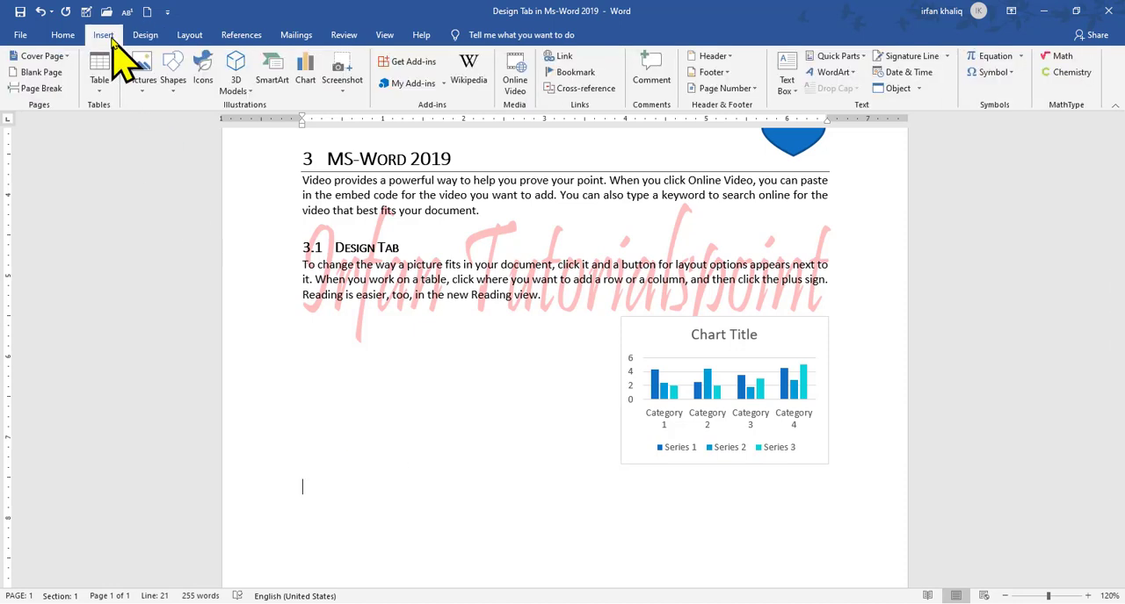
pyautogui.click(37, 72)
pyautogui.moveTo(1116, 352); pyautogui.dragTo(1119, 497)
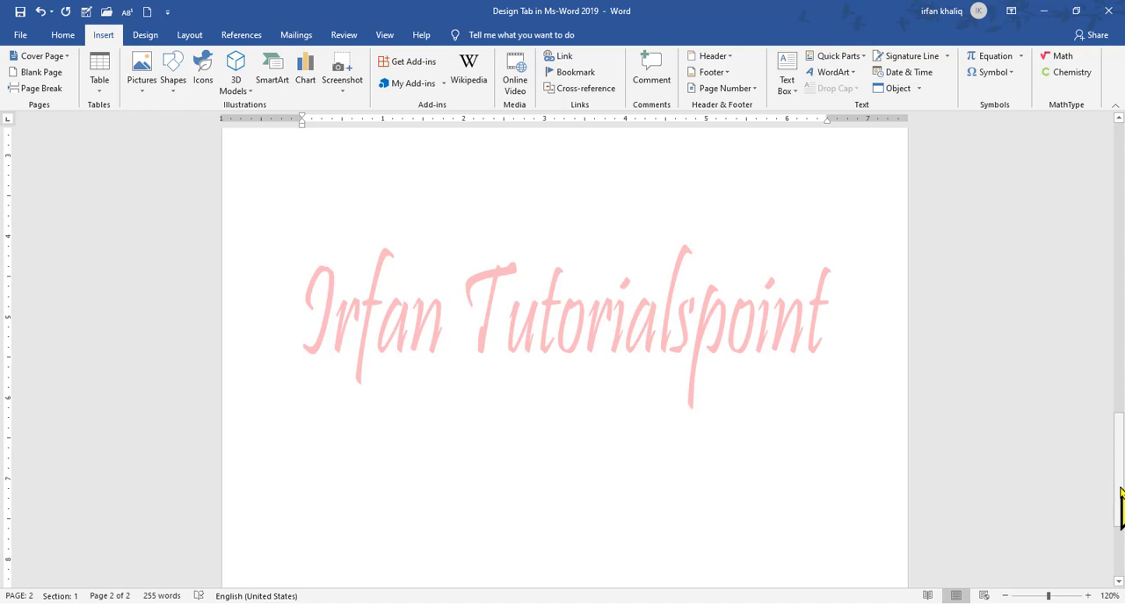
pyautogui.moveTo(1120, 492); pyautogui.dragTo(1123, 230)
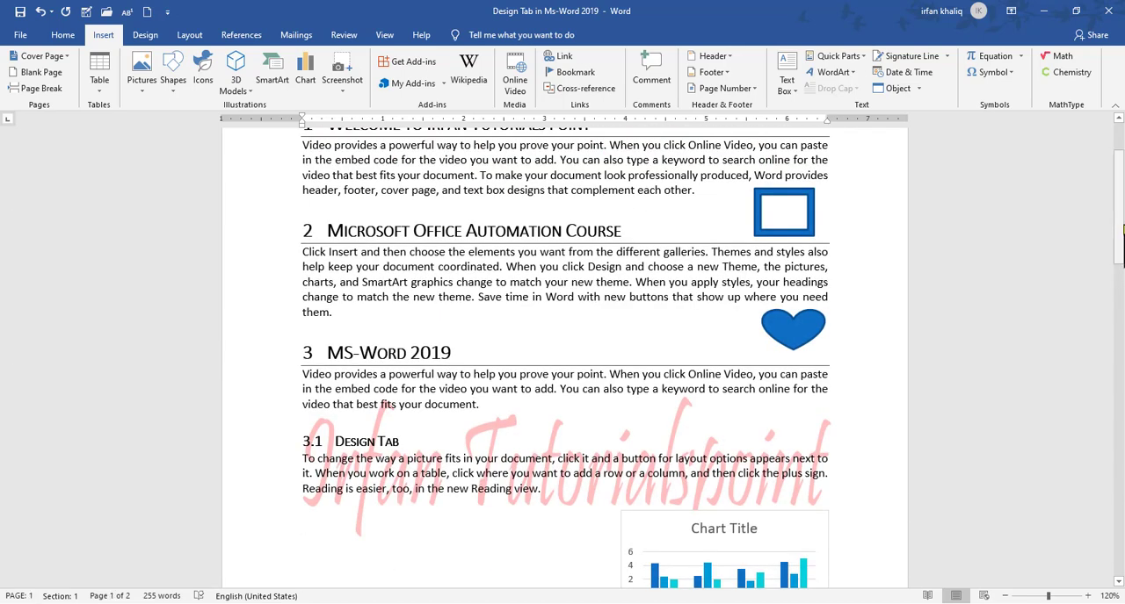
# Turn off the Semitransparent option for the custom text watermark and apply the change
pyautogui.click(146, 36)
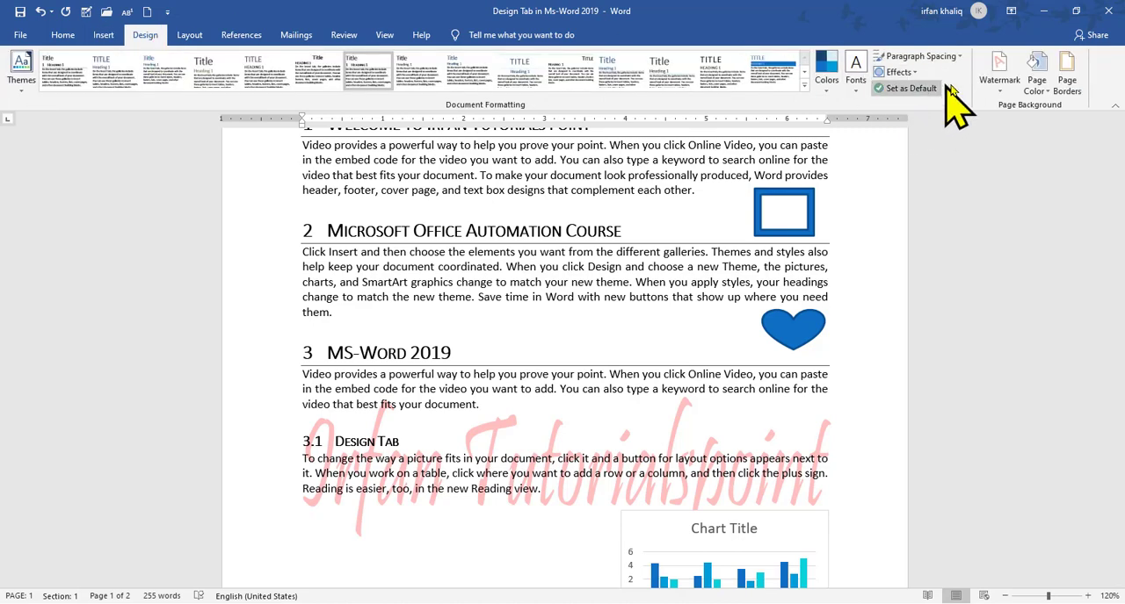
pyautogui.click(993, 83)
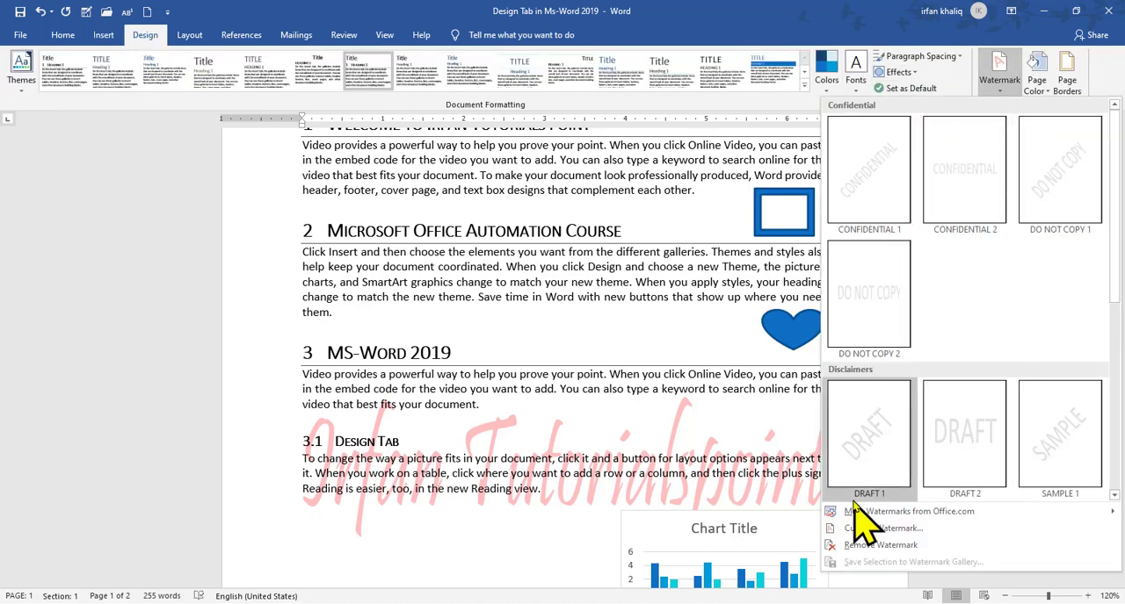
pyautogui.click(862, 529)
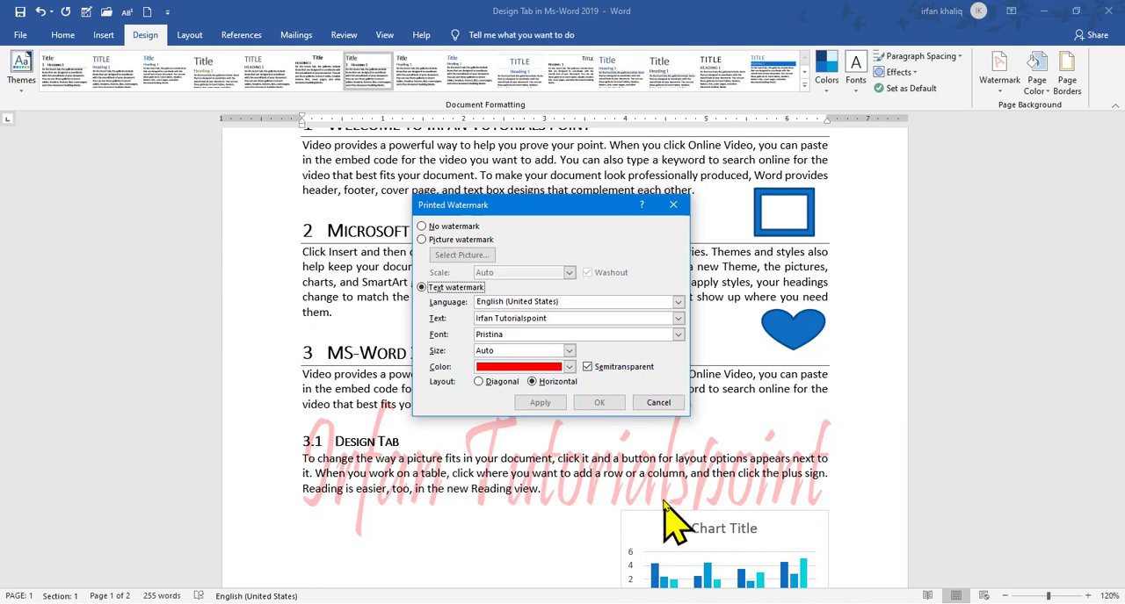
pyautogui.click(588, 368)
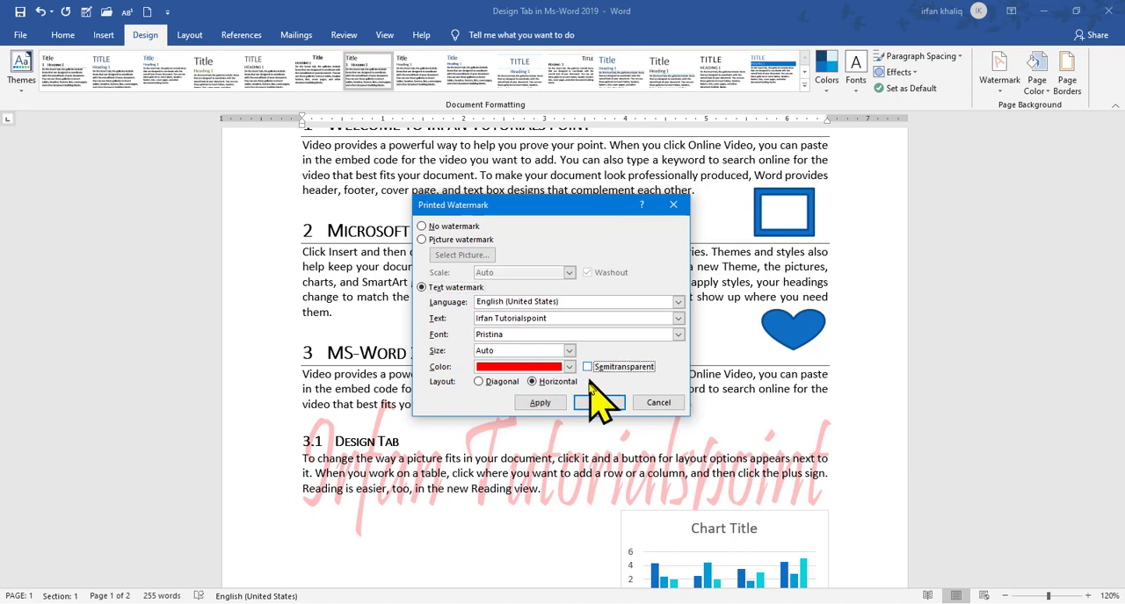
pyautogui.click(598, 401)
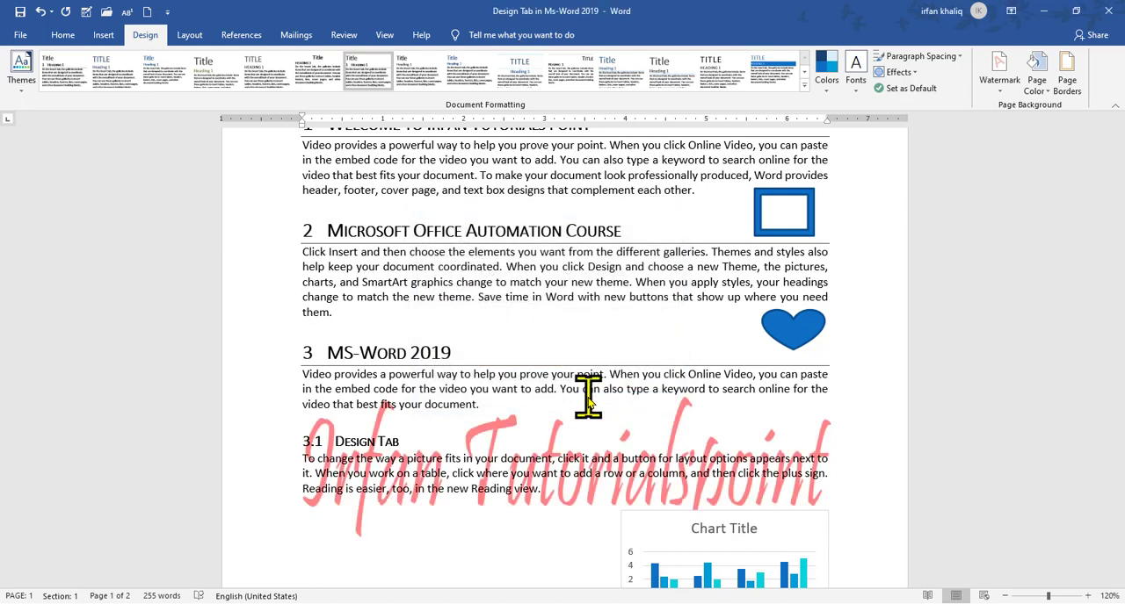
# Switch the custom watermark to a picture watermark, working offline and choosing the Word Office 2019 picture "images" from the Desktop
pyautogui.moveTo(1119, 239); pyautogui.dragTo(1112, 167)
pyautogui.click(999, 75)
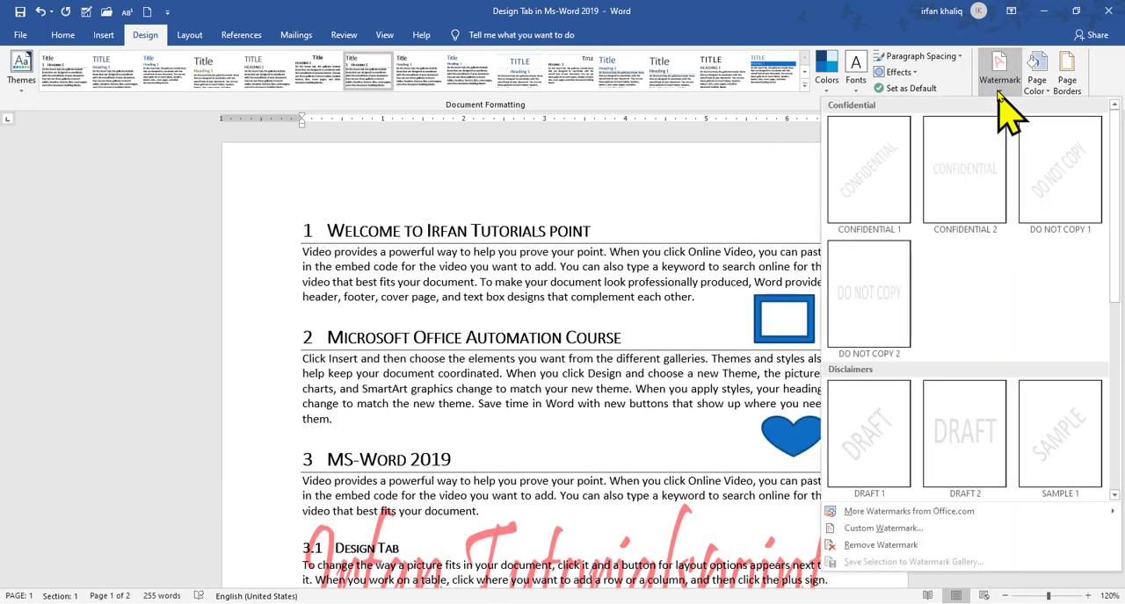
pyautogui.click(883, 528)
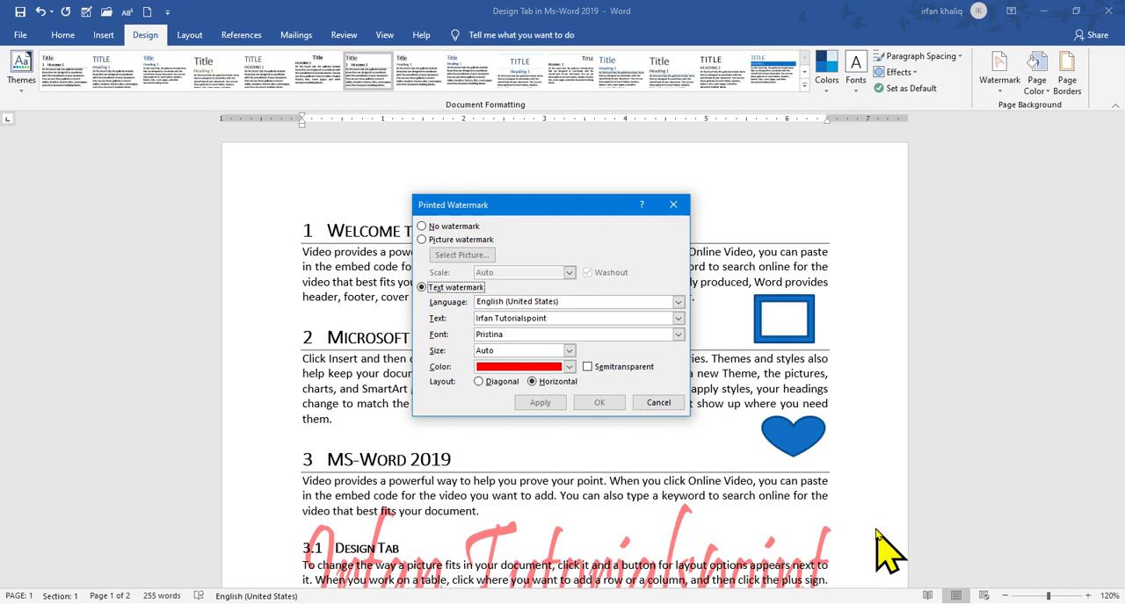
pyautogui.click(423, 240)
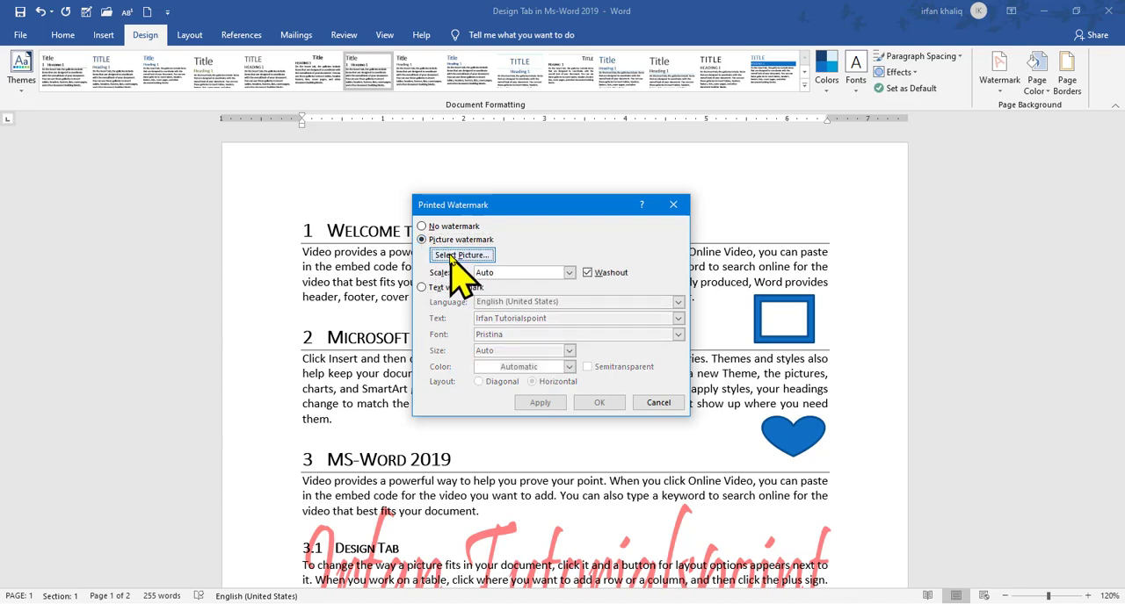
pyautogui.click(450, 255)
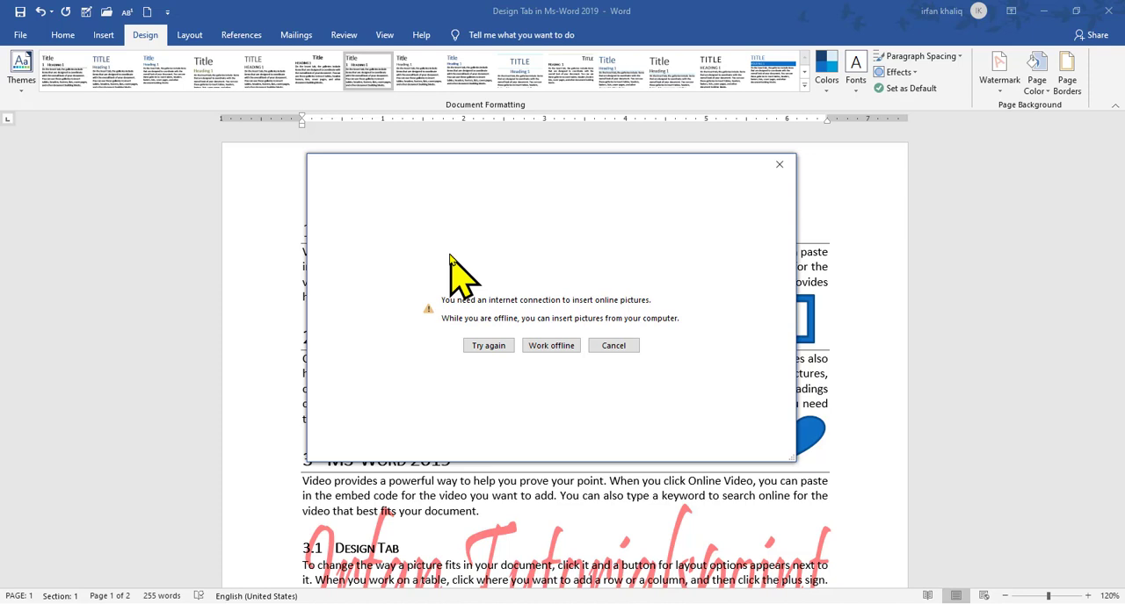
pyautogui.click(562, 347)
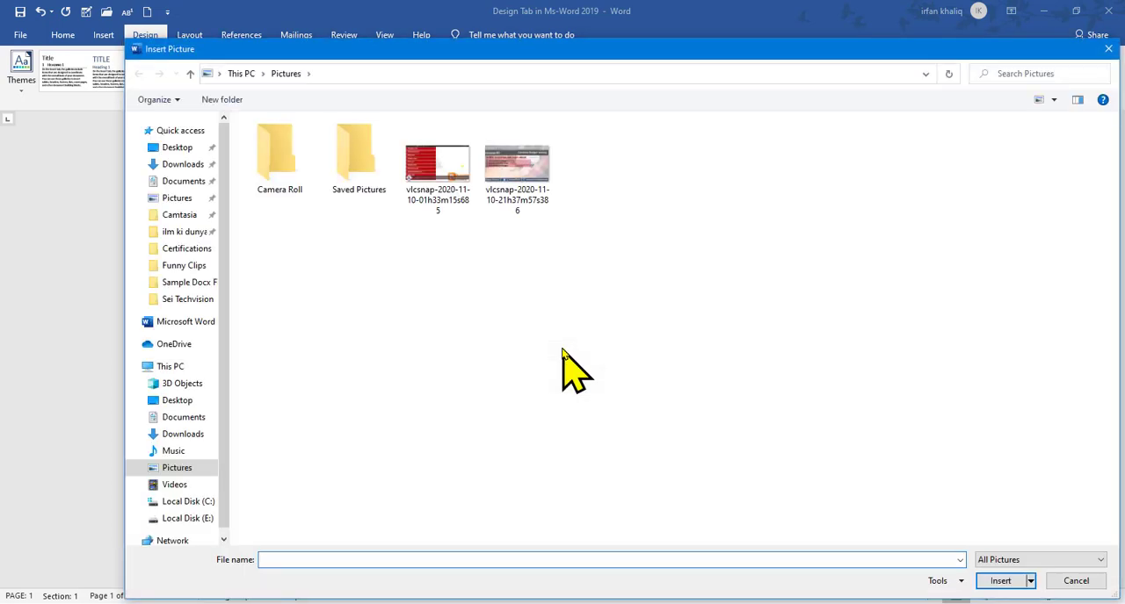
pyautogui.click(171, 147)
pyautogui.click(808, 268)
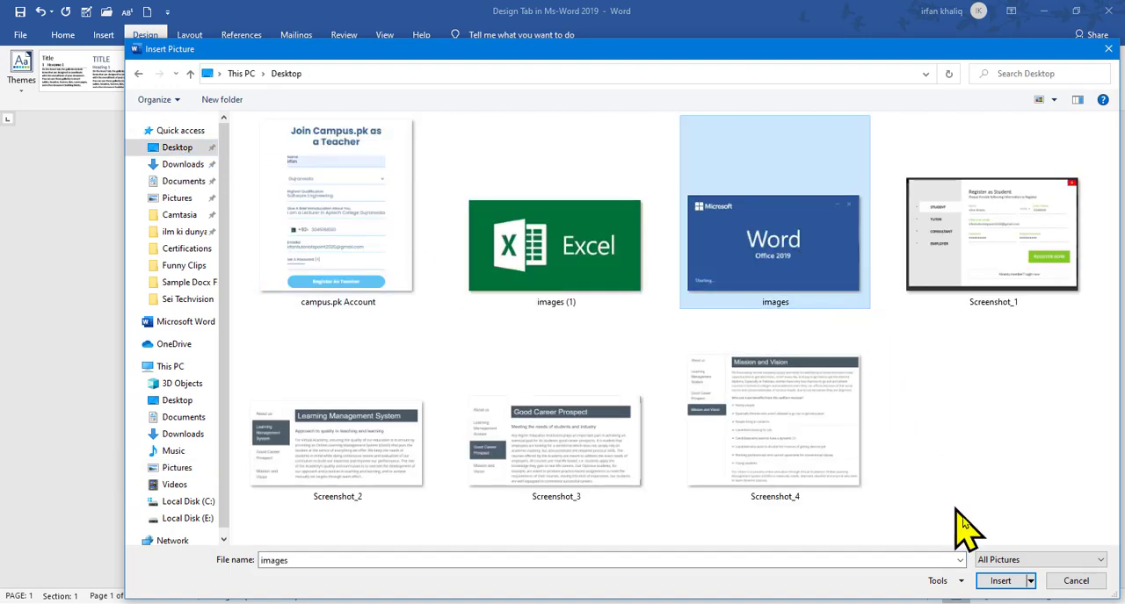
pyautogui.click(1000, 582)
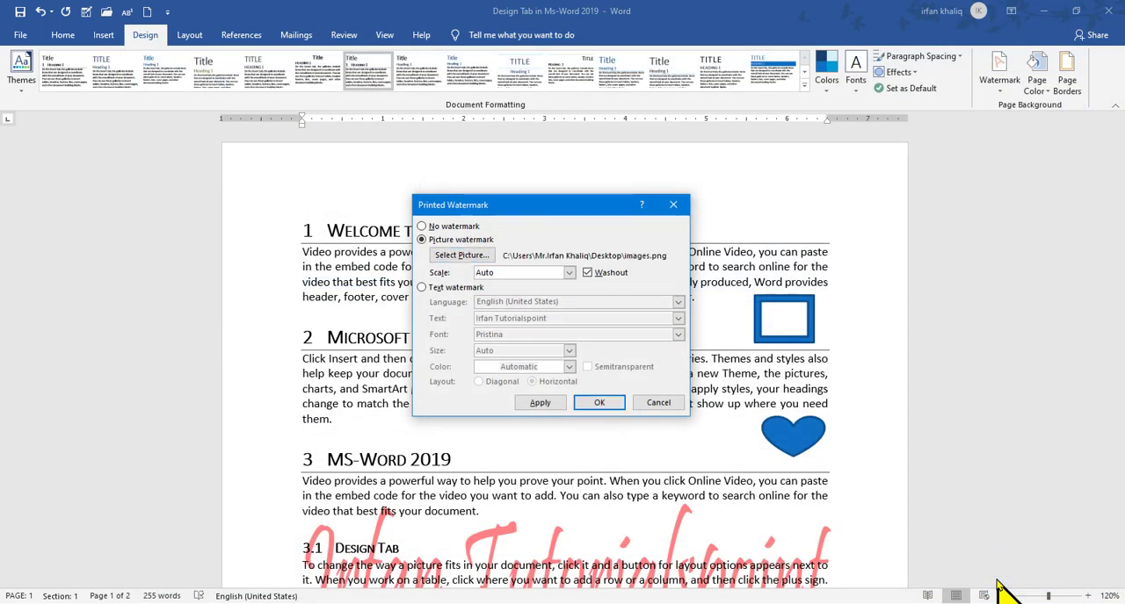
# Keep the picture watermark's scale at Auto with Washout on, apply it, and view it on the second page
pyautogui.click(569, 272)
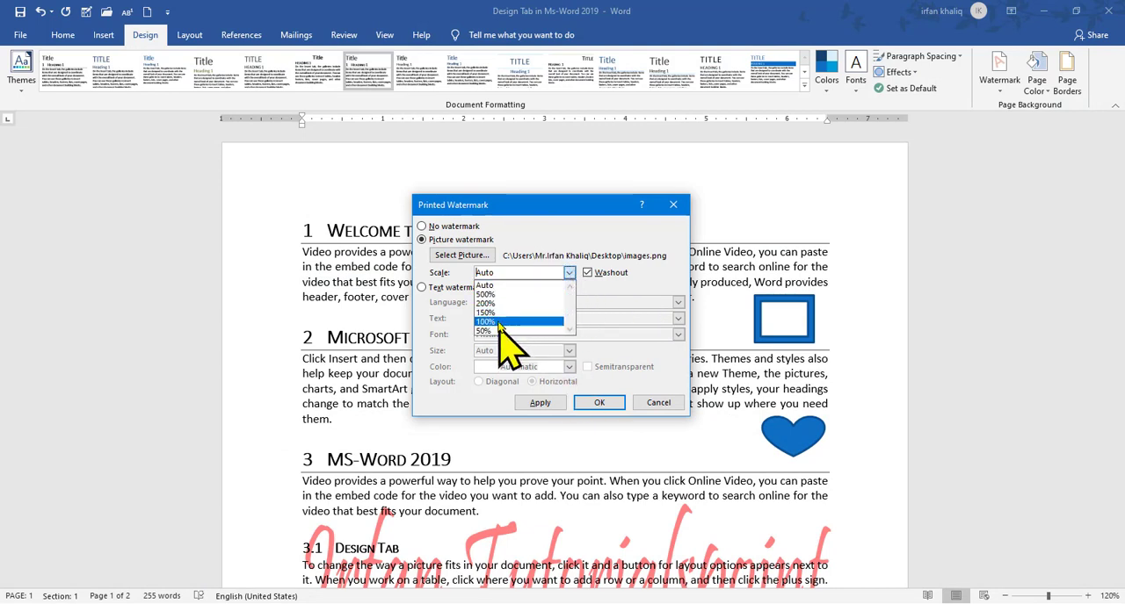
pyautogui.click(598, 404)
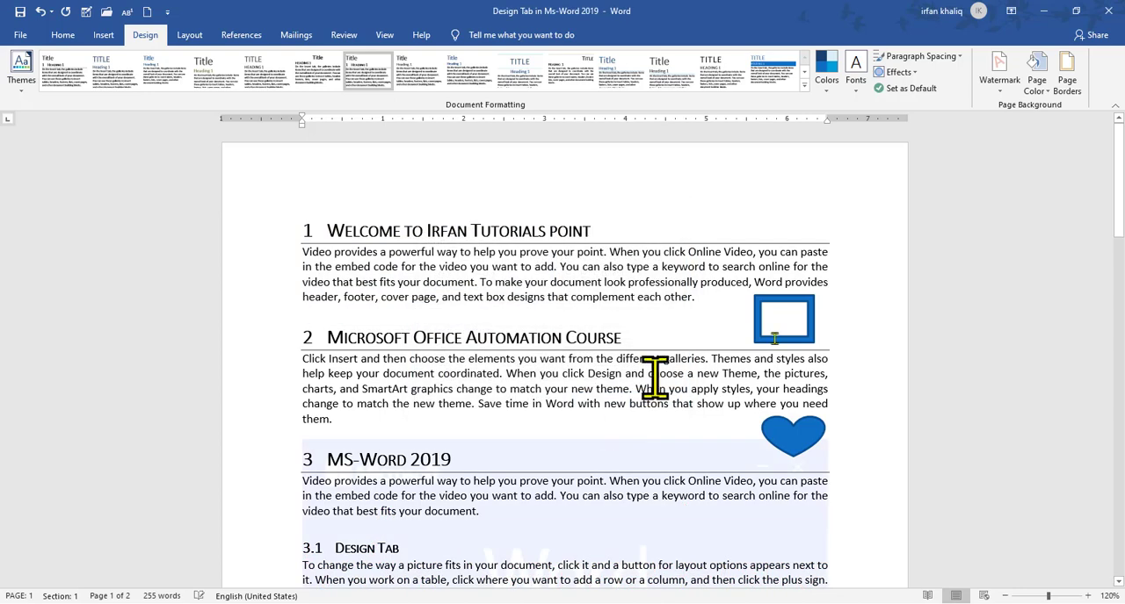
pyautogui.moveTo(1117, 230); pyautogui.dragTo(1122, 473)
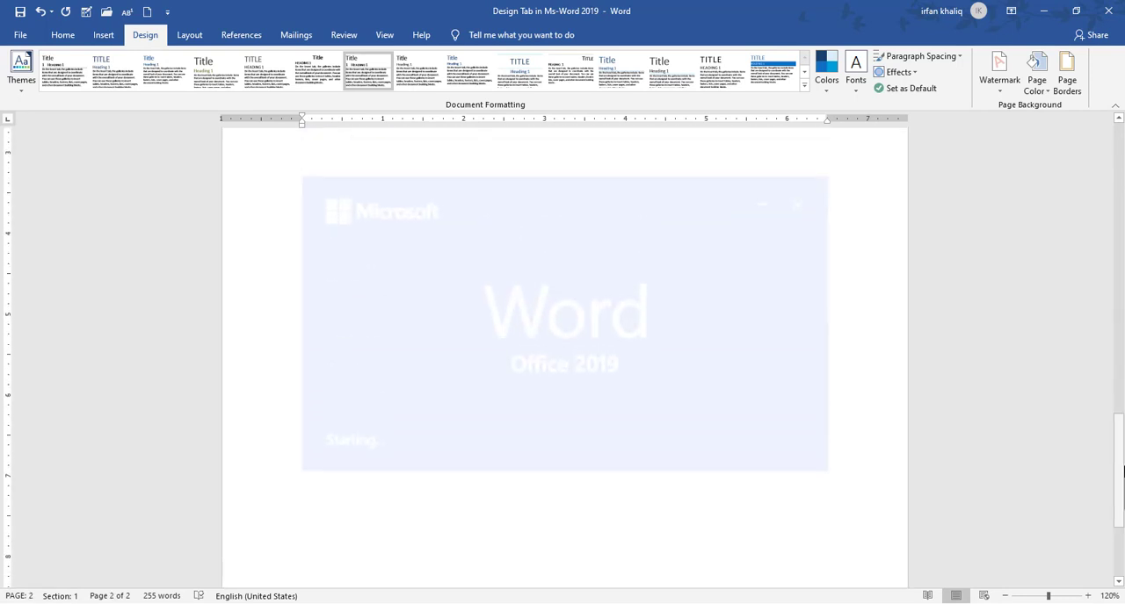
# Turn off the Washout option for the existing picture watermark and apply the change
pyautogui.click(997, 93)
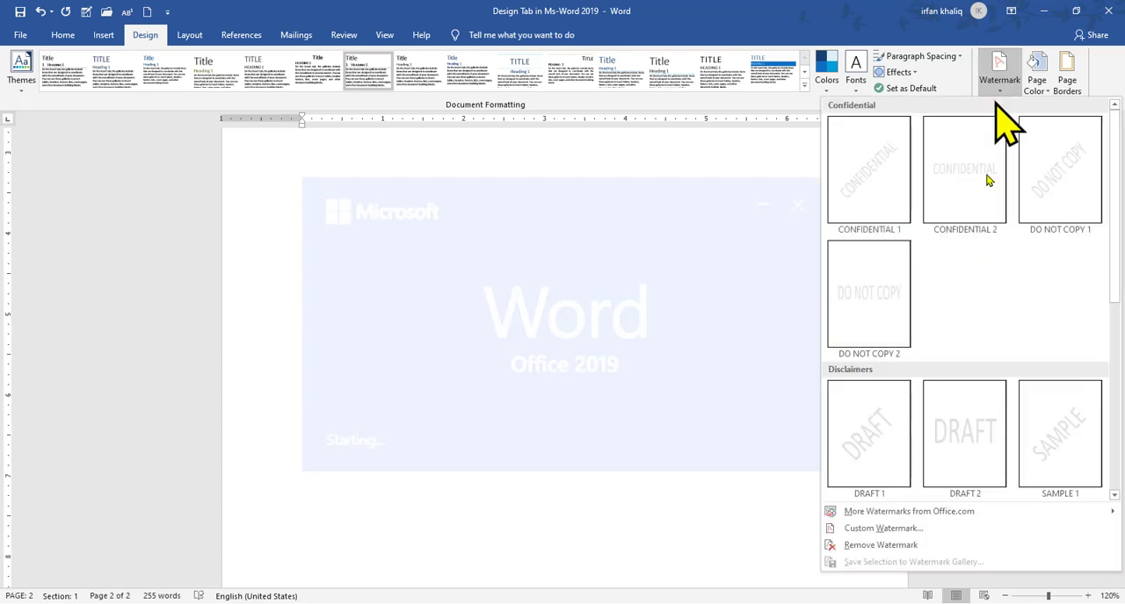
pyautogui.click(866, 530)
pyautogui.click(587, 273)
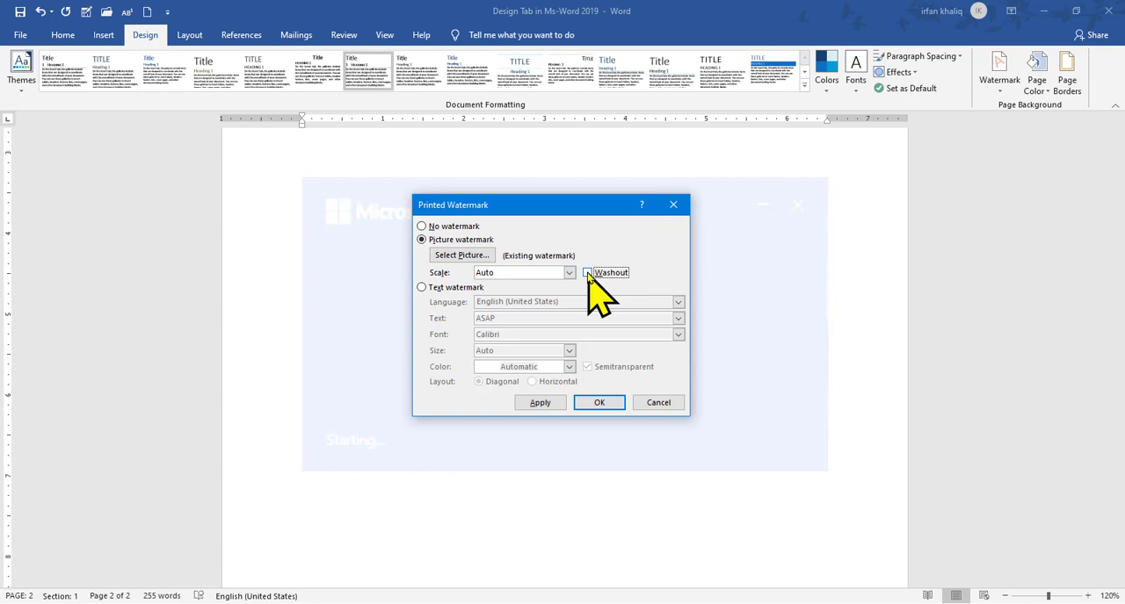
pyautogui.click(599, 402)
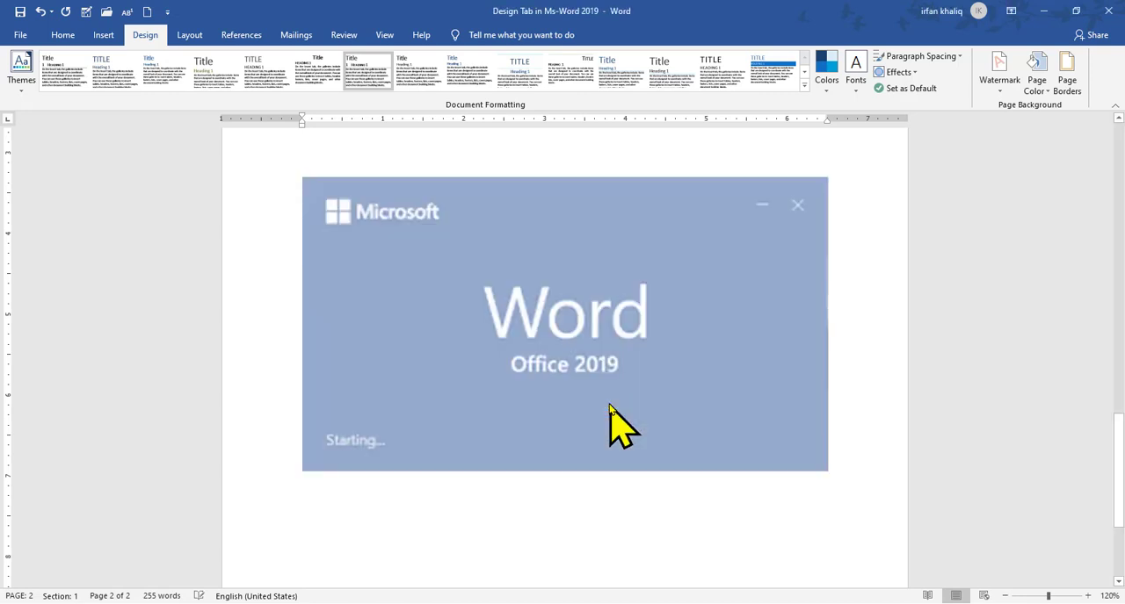
# Remove the picture watermark from the document and return to the start of the first page
pyautogui.click(1118, 470)
pyautogui.moveTo(1121, 470); pyautogui.dragTo(1122, 61)
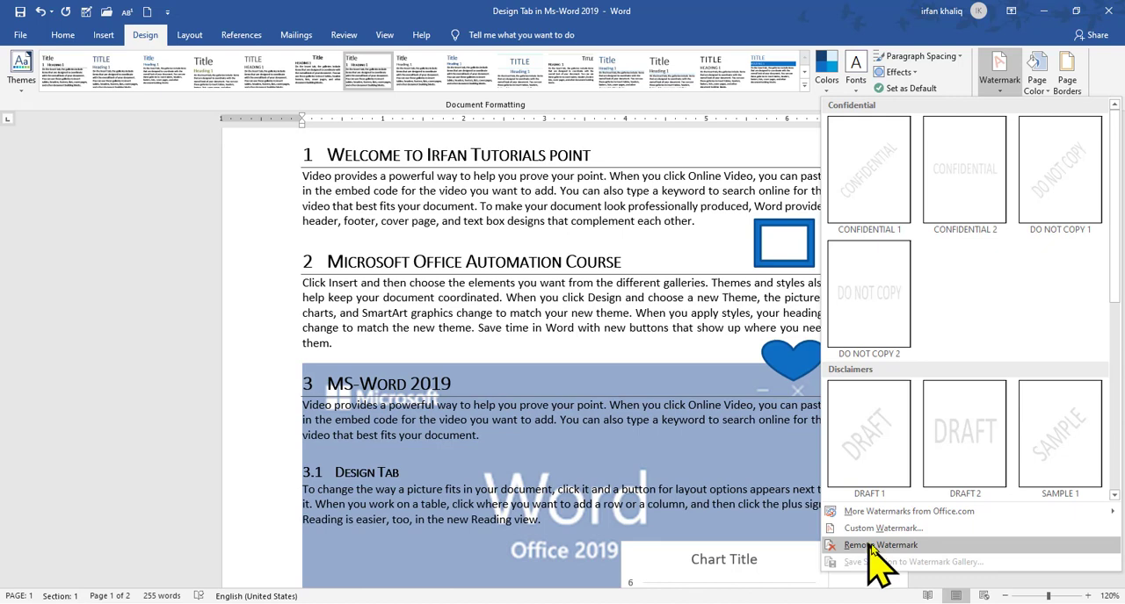
pyautogui.click(870, 545)
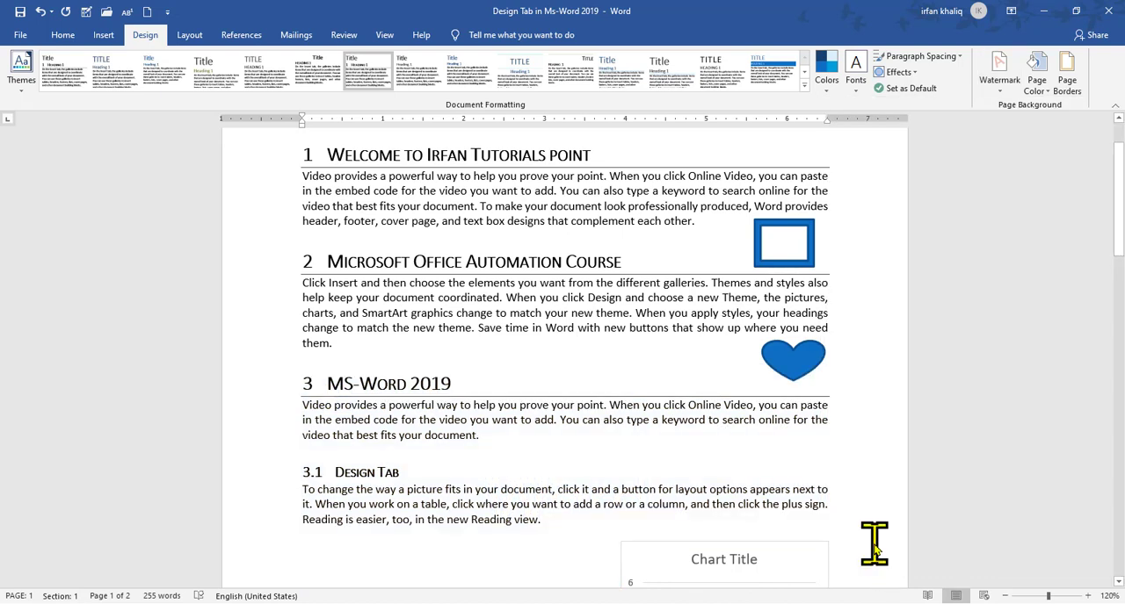
pyautogui.moveTo(1121, 220); pyautogui.dragTo(1121, 156)
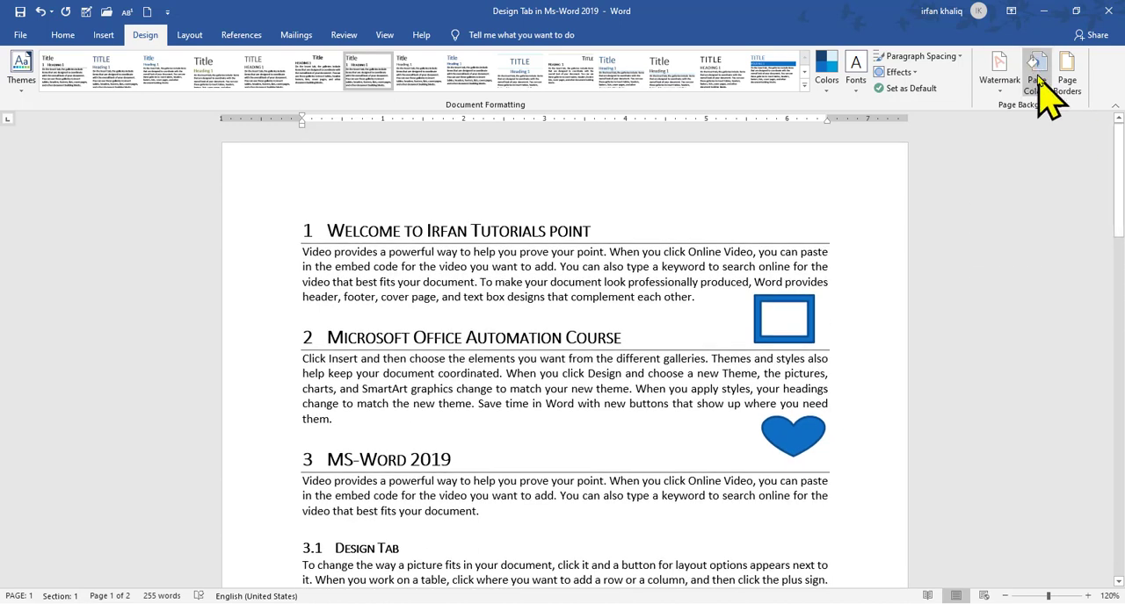
# Set the page color to the standard Yellow
pyautogui.click(1038, 80)
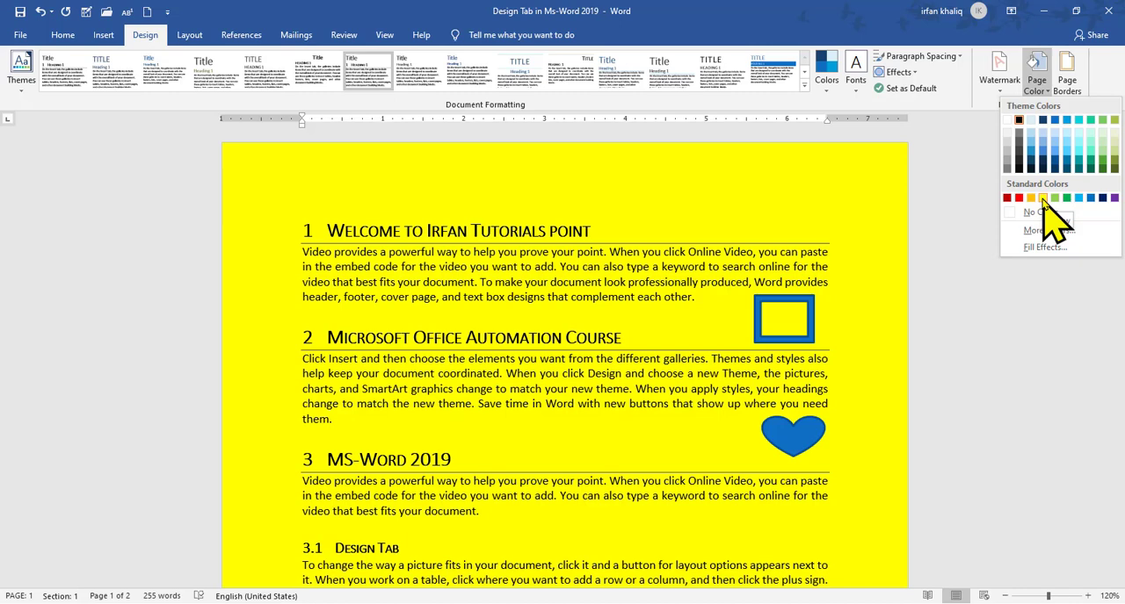
pyautogui.click(1043, 199)
pyautogui.moveTo(1119, 171)
pyautogui.mouseDown()
pyautogui.moveTo(1118, 418)
pyautogui.moveTo(1119, 174)
pyautogui.mouseUp()
# Change the page color to a violet shade picked from the standard colors in the full Colors palette
pyautogui.click(1037, 70)
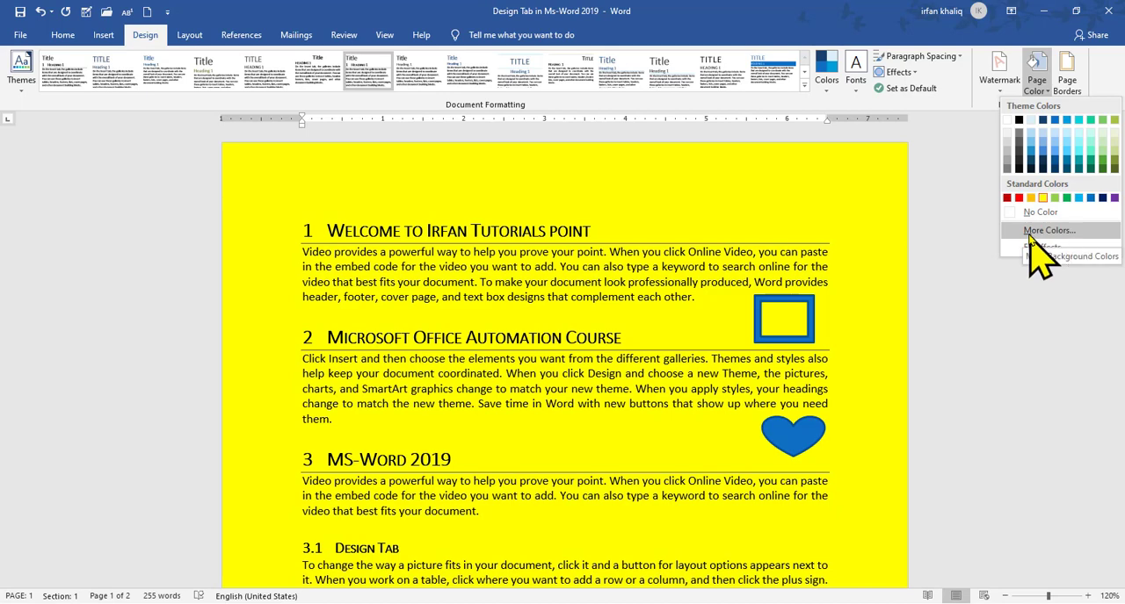
pyautogui.click(1039, 232)
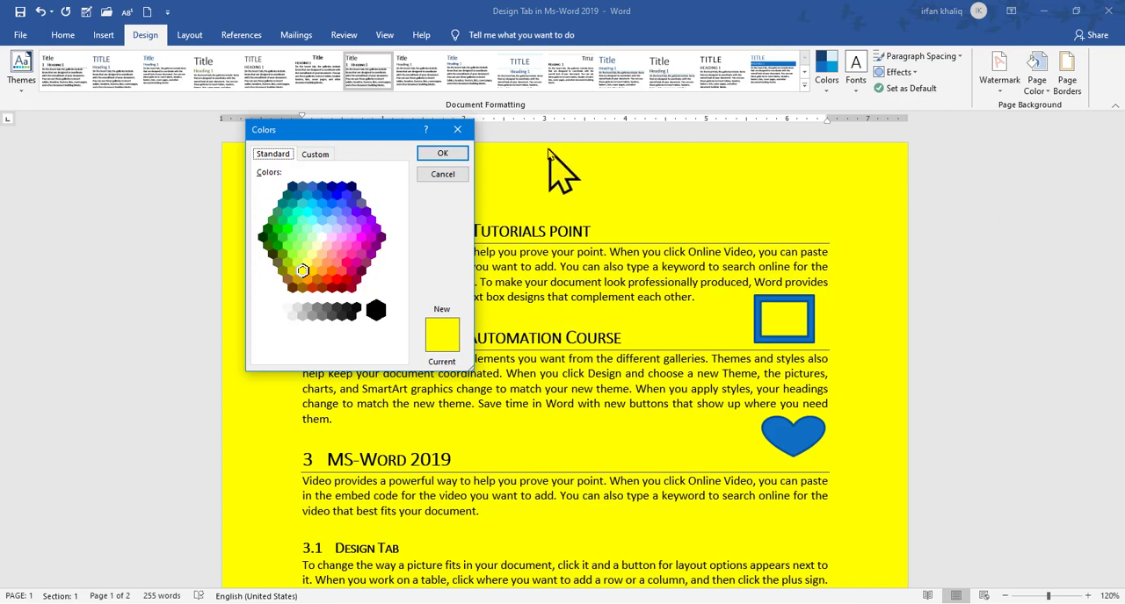
pyautogui.click(313, 219)
pyautogui.click(337, 195)
pyautogui.click(361, 220)
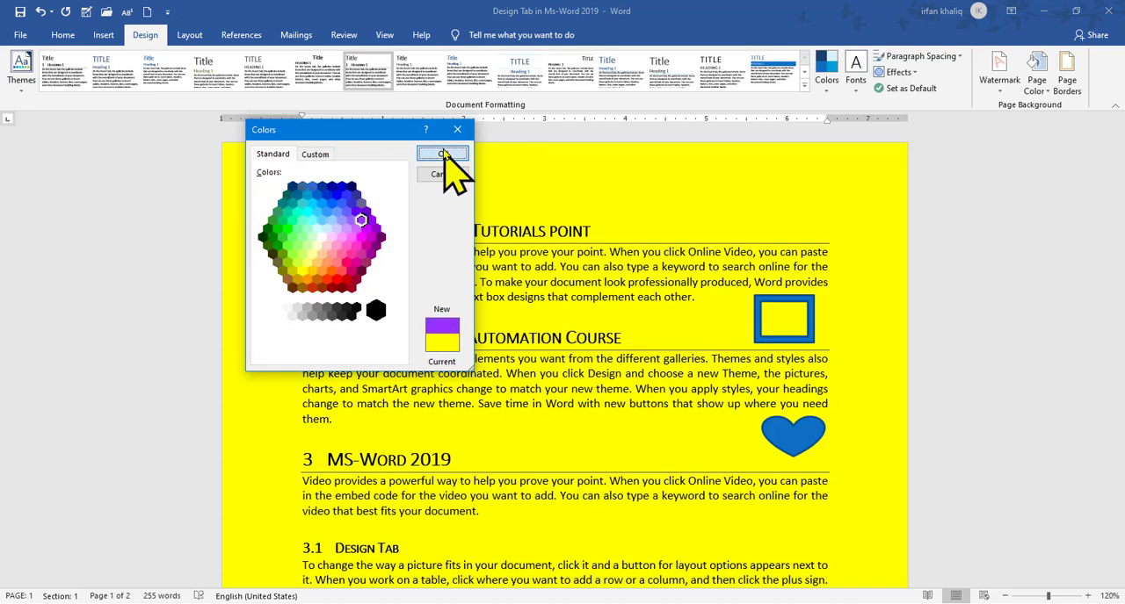
pyautogui.click(442, 153)
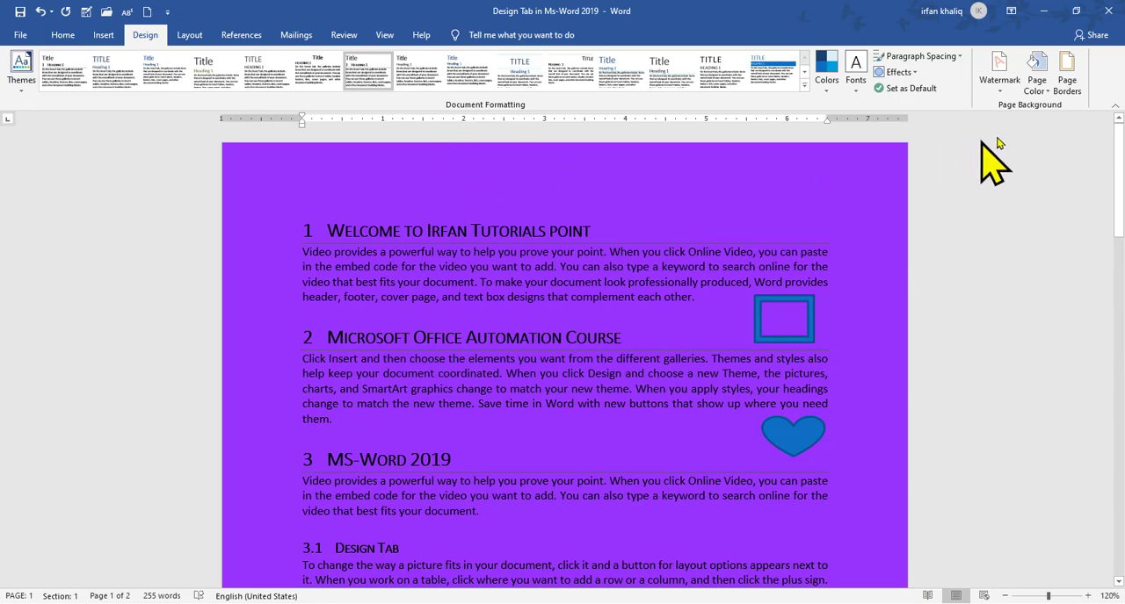
# Set the page color to a custom light orange, RGB 251, 175, 129 (#FBAF81)
pyautogui.click(1036, 78)
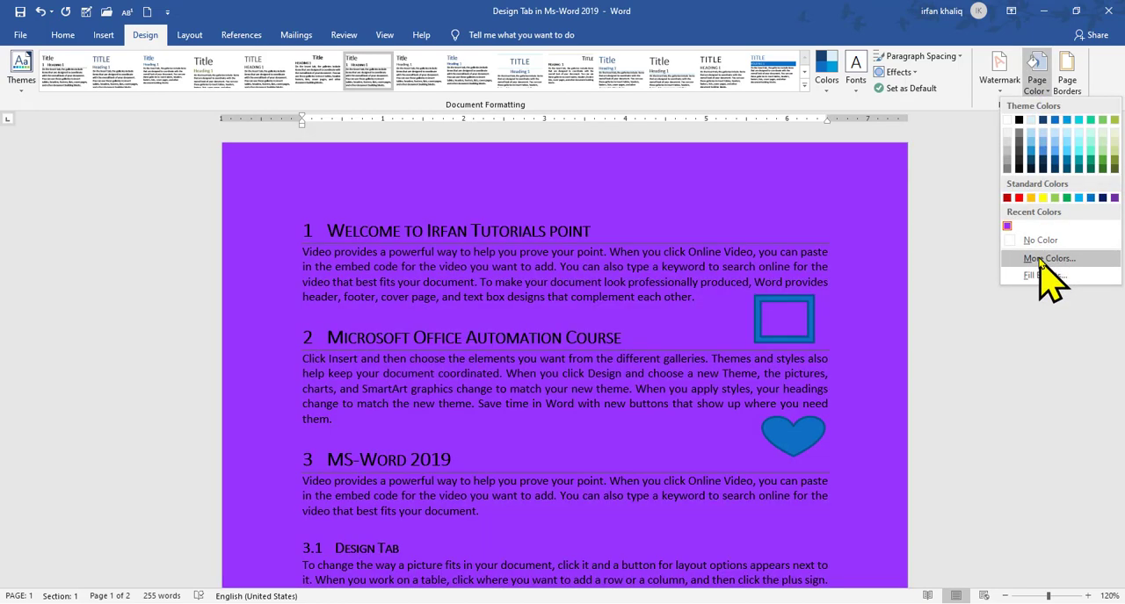
pyautogui.click(1048, 258)
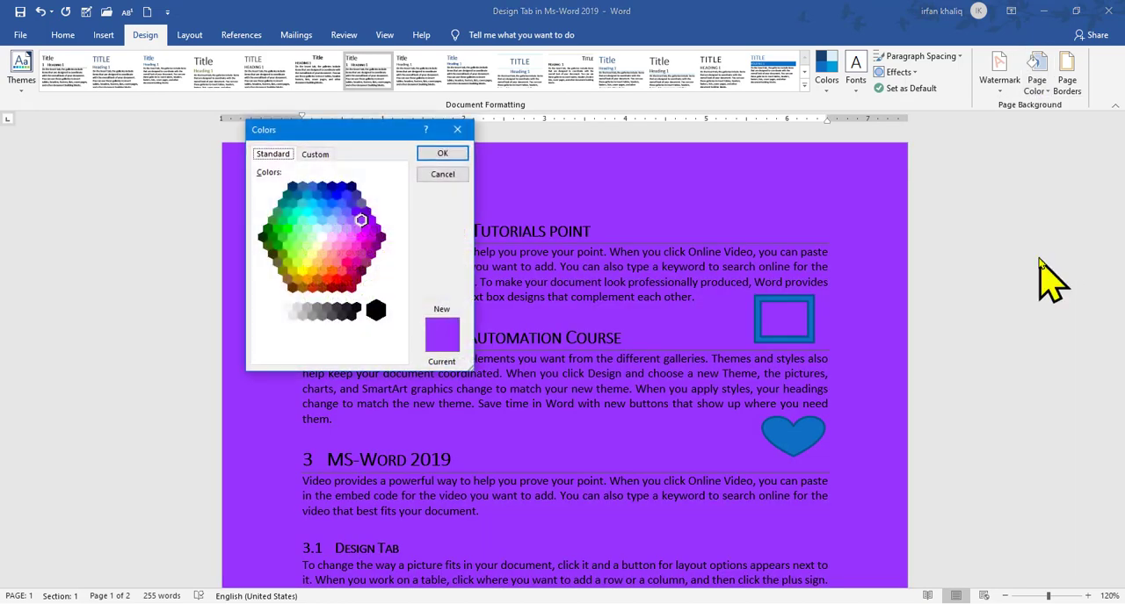
pyautogui.click(360, 237)
pyautogui.click(316, 156)
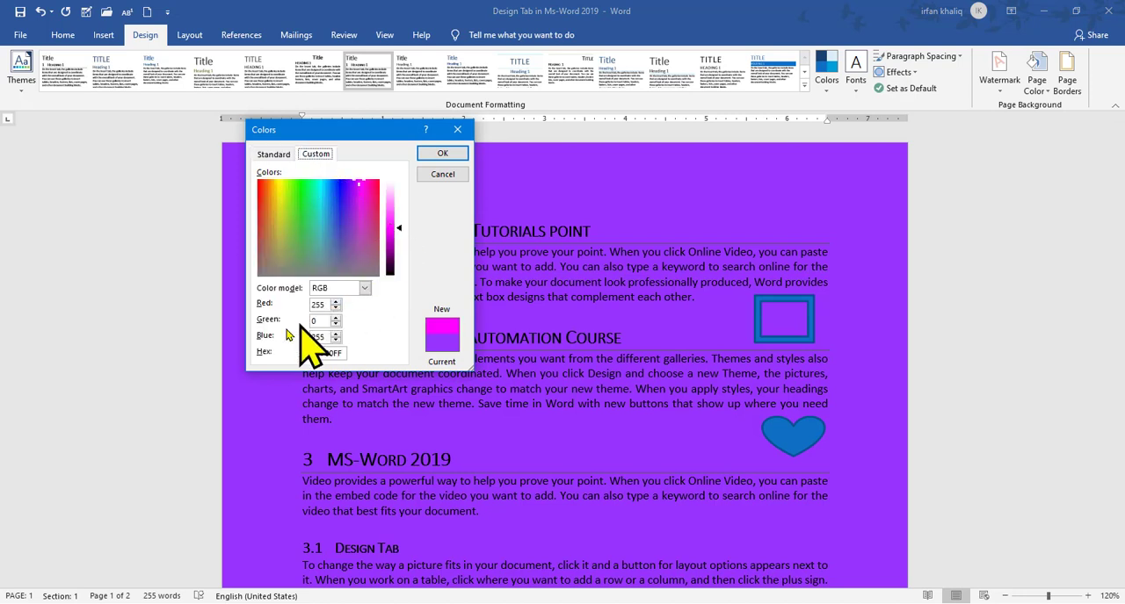
pyautogui.moveTo(392, 237); pyautogui.dragTo(265, 182)
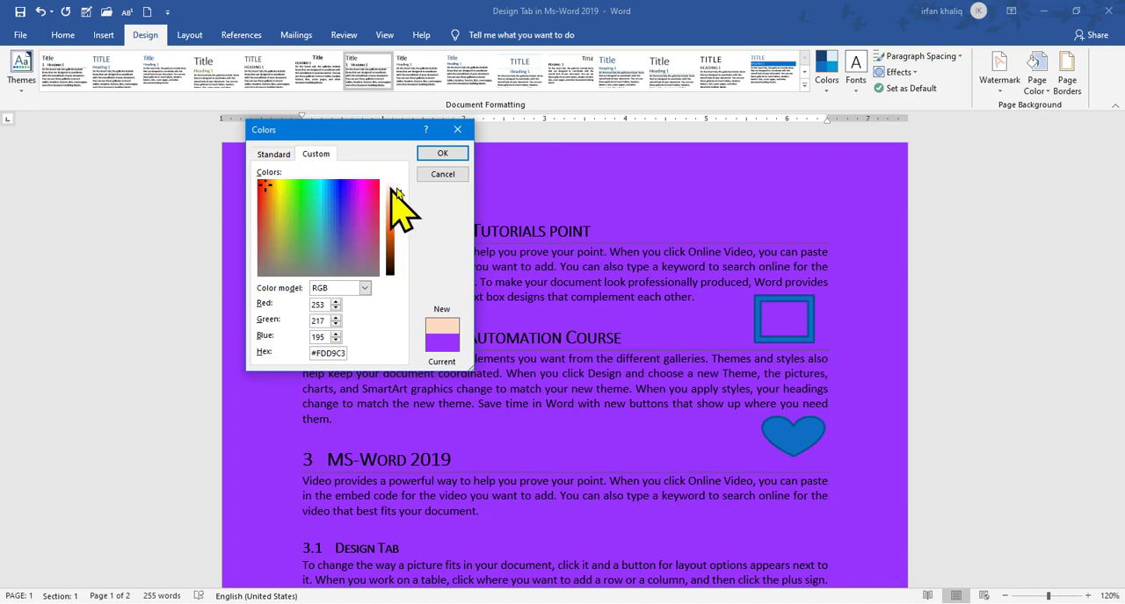
pyautogui.moveTo(401, 193); pyautogui.dragTo(401, 221)
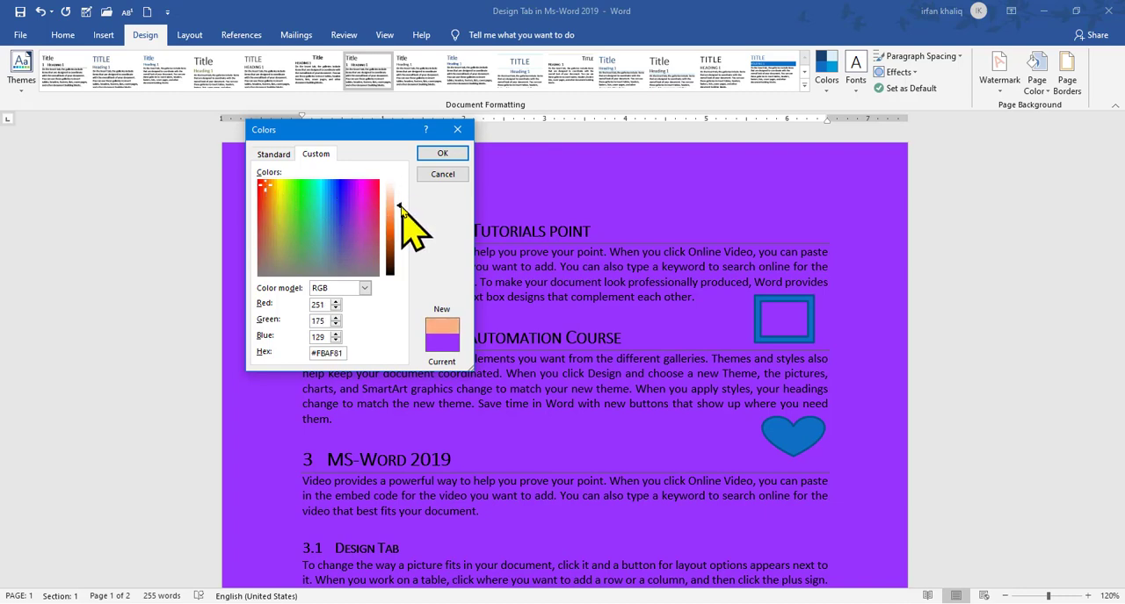
pyautogui.click(442, 154)
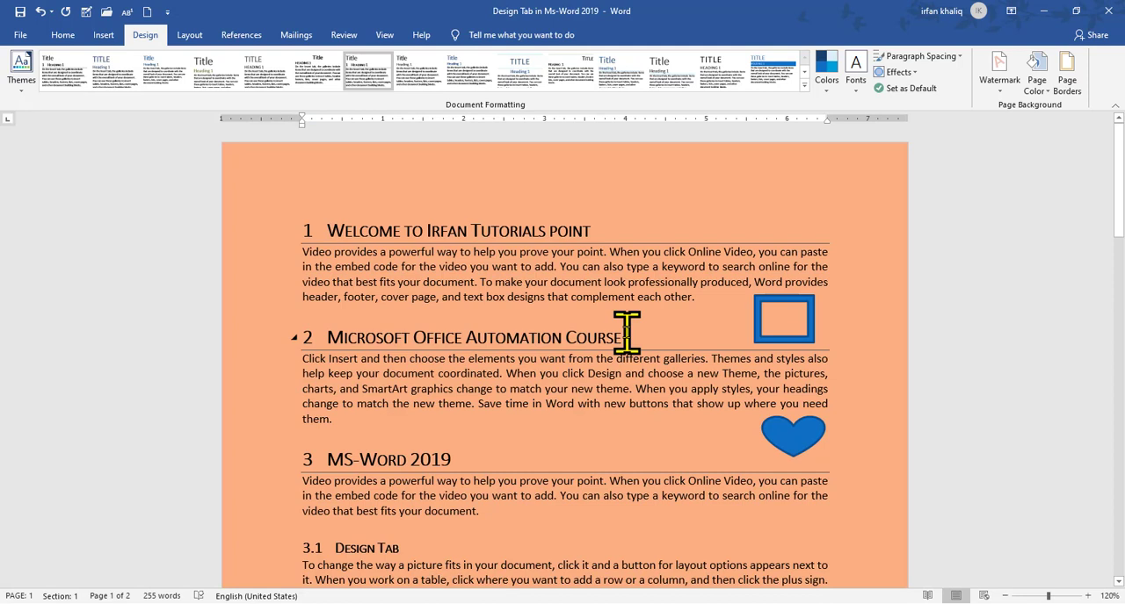
# Look through the texture, pattern and picture fill effects for the page, and apply a horizontal one-color gradient in standard Red
pyautogui.click(1036, 85)
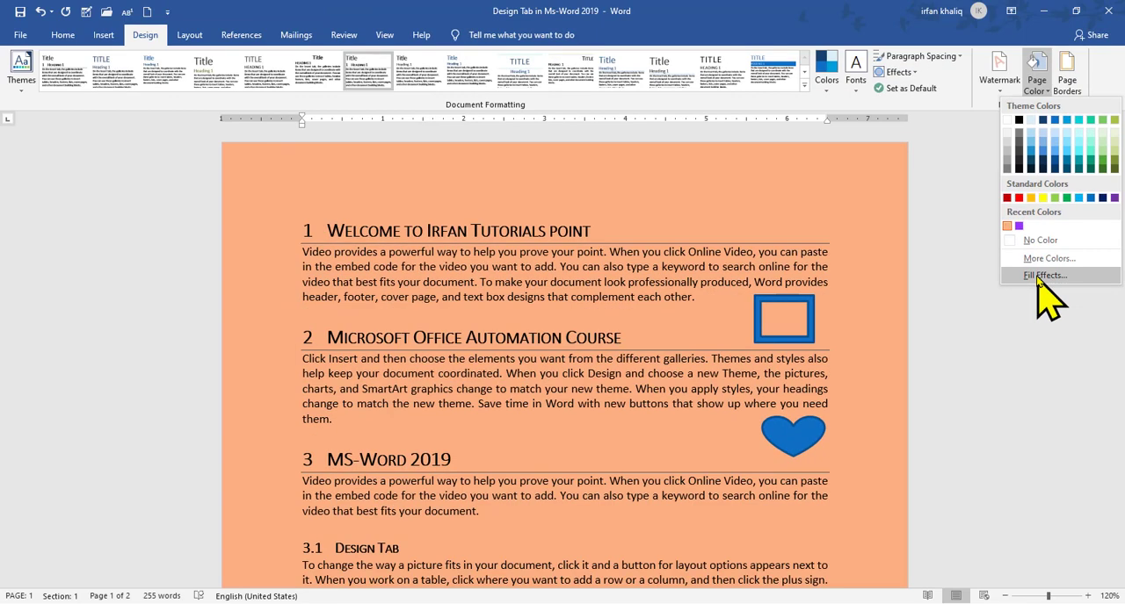
pyautogui.click(1044, 276)
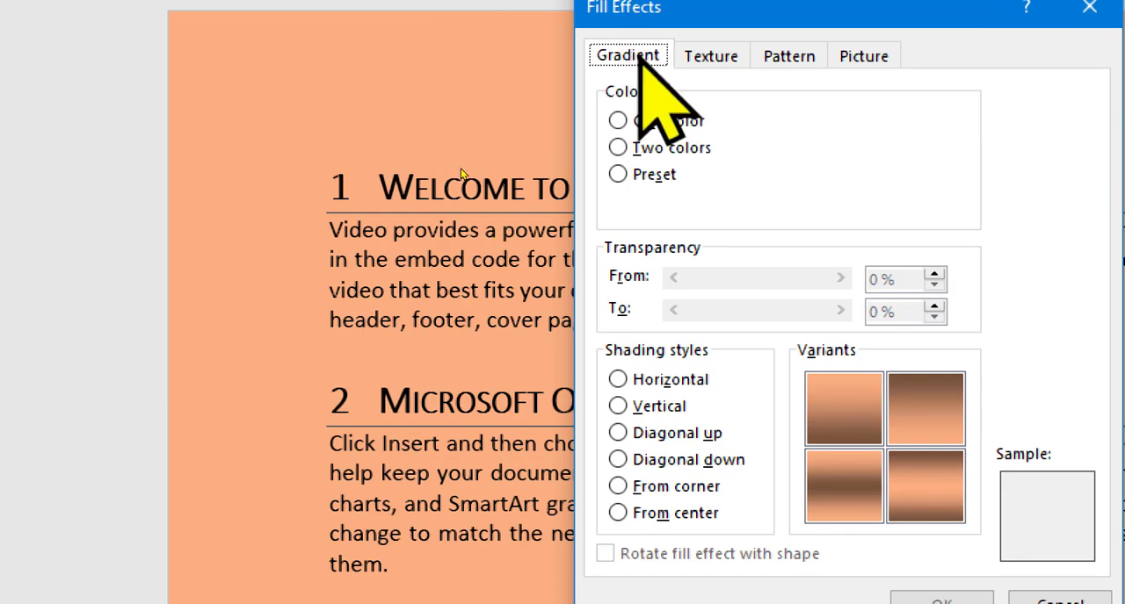
pyautogui.click(708, 62)
pyautogui.click(788, 58)
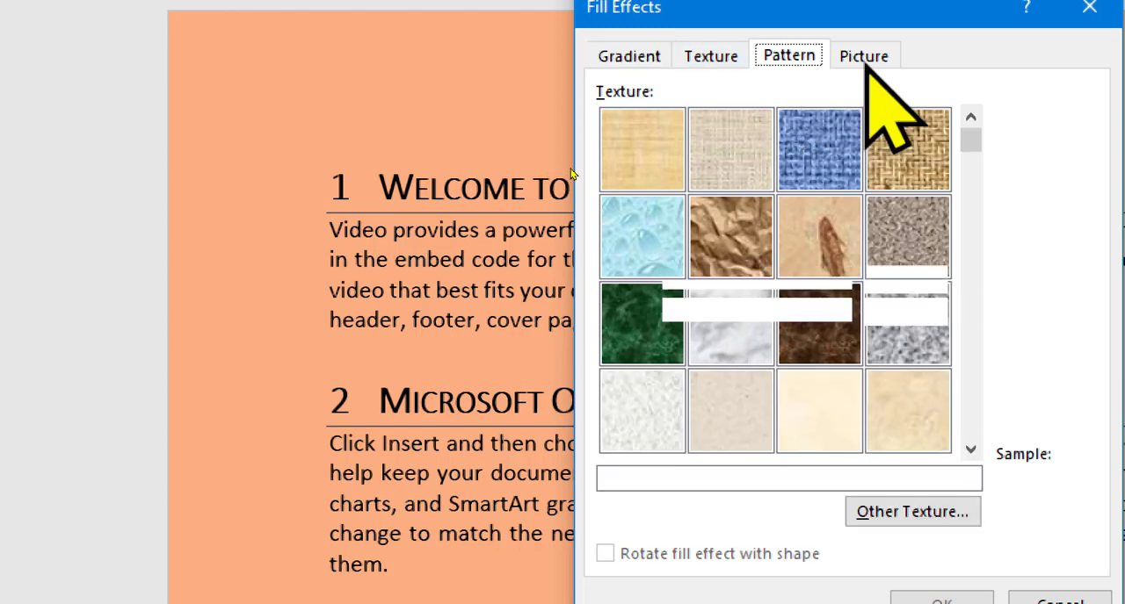
pyautogui.click(852, 61)
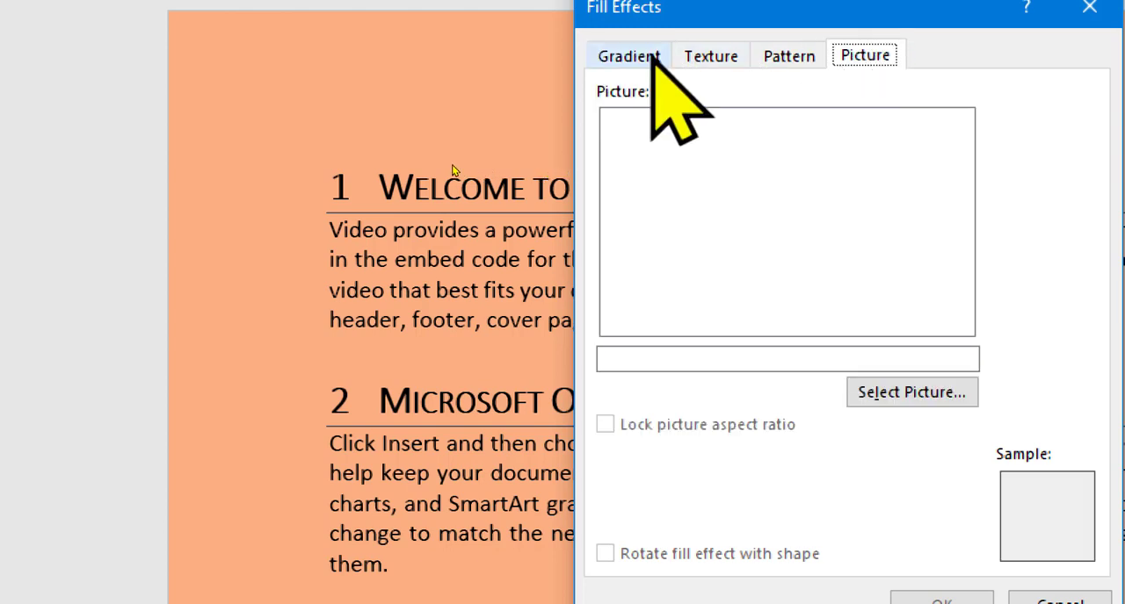
pyautogui.click(629, 58)
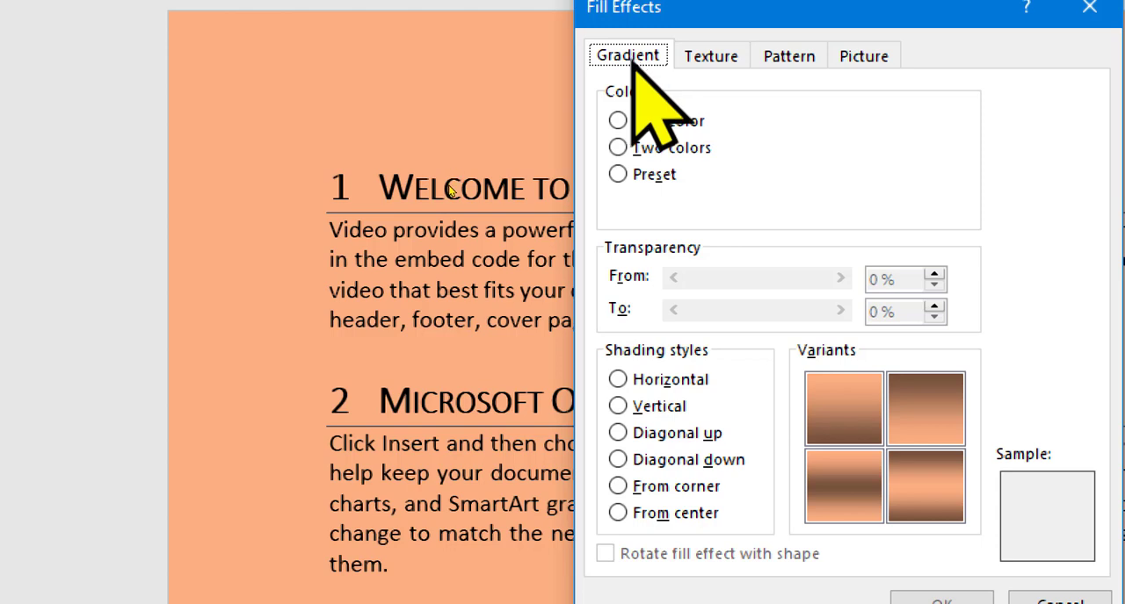
pyautogui.click(617, 121)
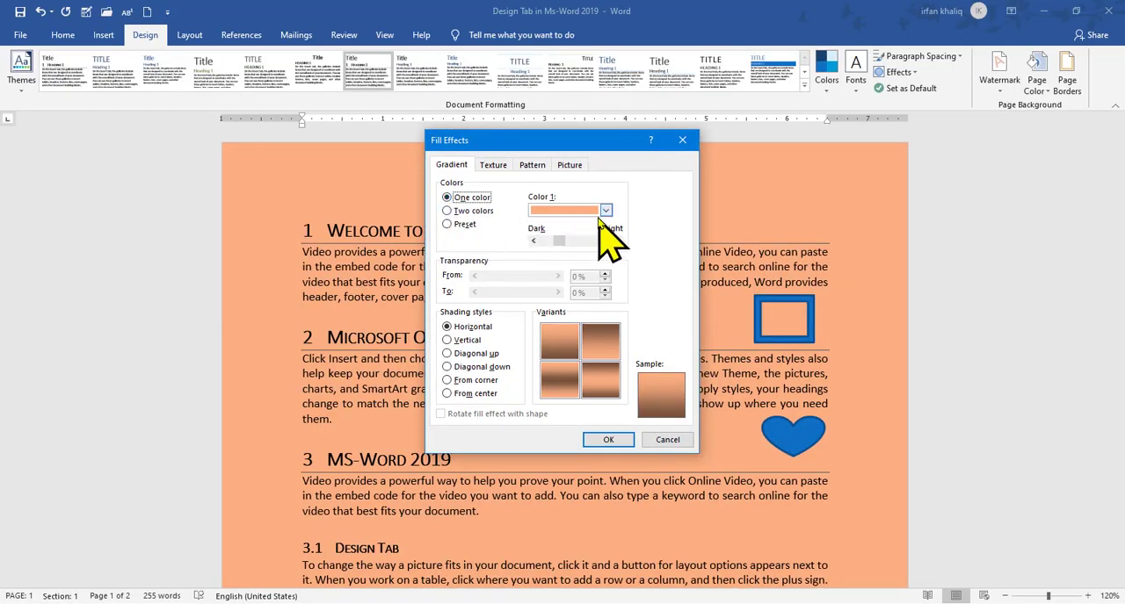
pyautogui.click(604, 212)
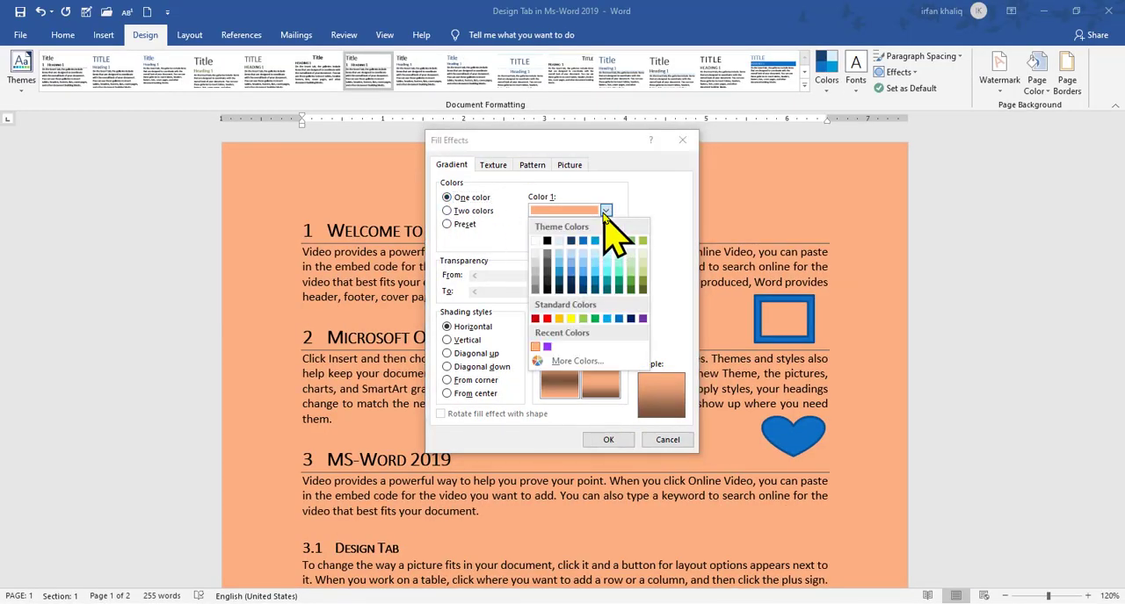
pyautogui.click(546, 318)
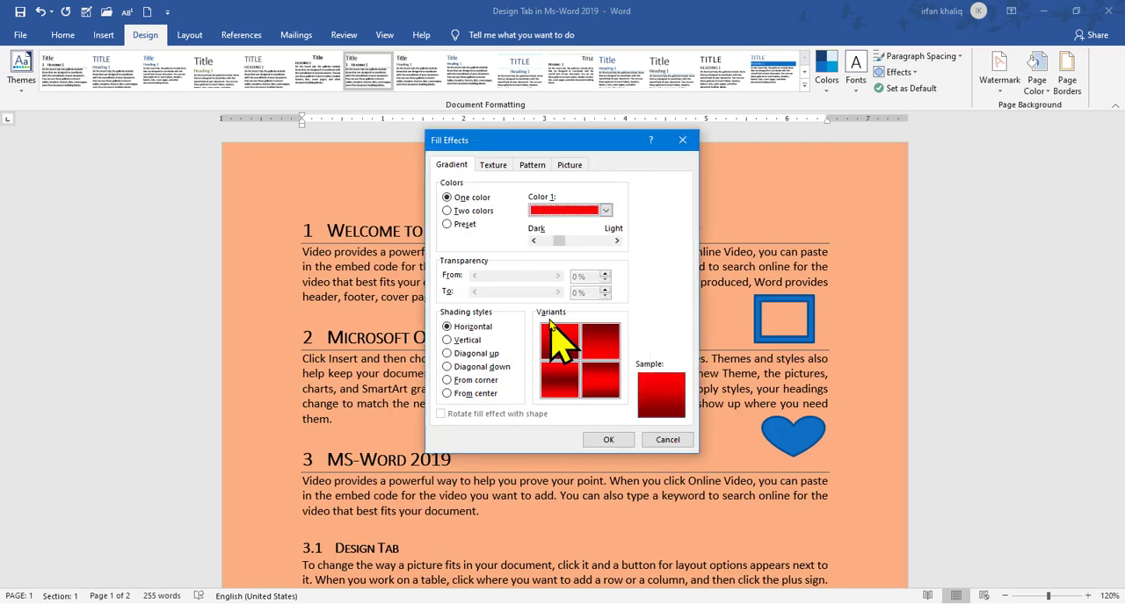
pyautogui.click(615, 440)
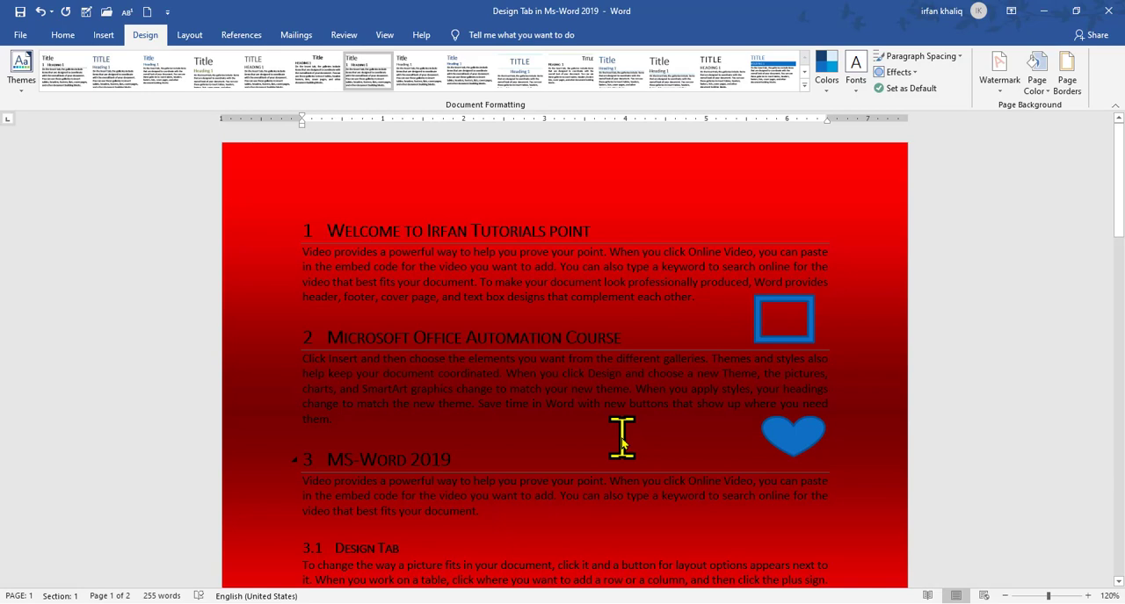
pyautogui.moveTo(1122, 183); pyautogui.dragTo(1122, 132)
# Change the page background to a horizontal two-color gradient with white as Color 2
pyautogui.click(1037, 81)
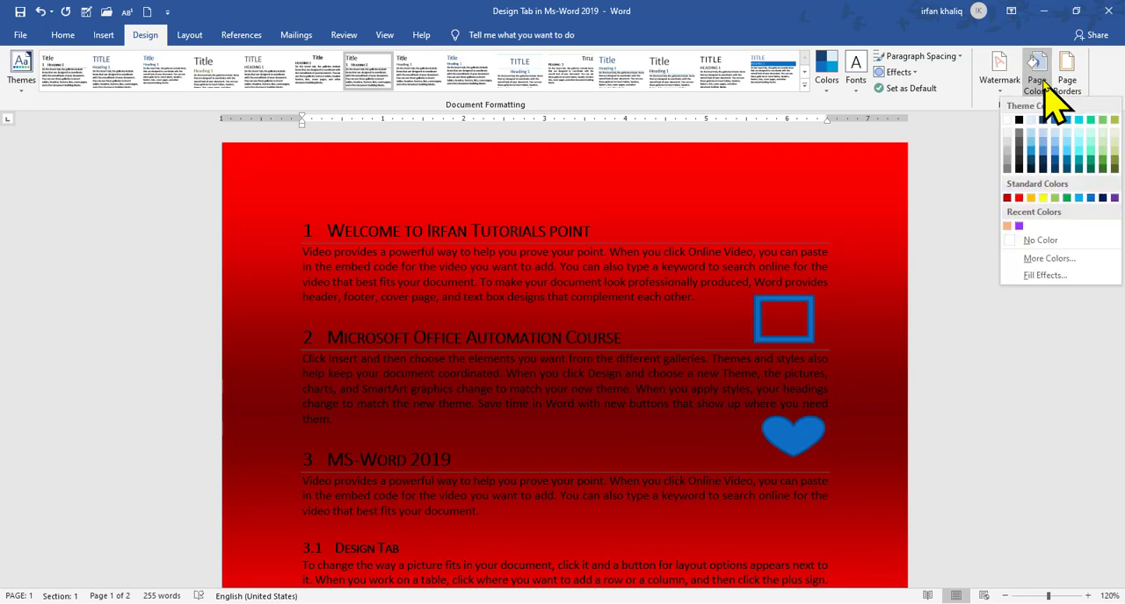
pyautogui.click(1045, 275)
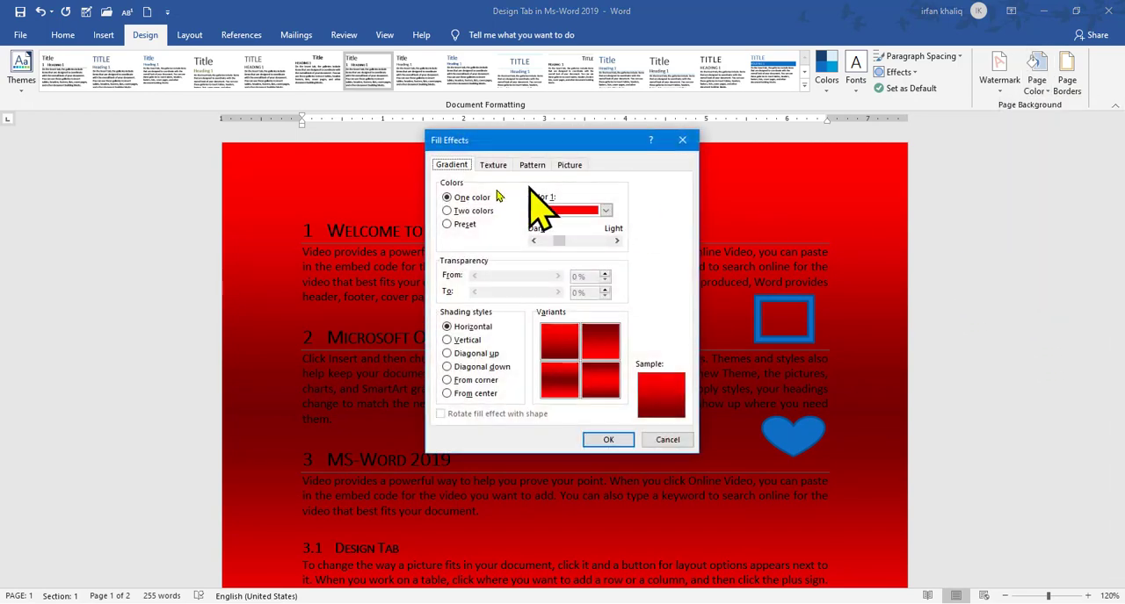
pyautogui.click(474, 212)
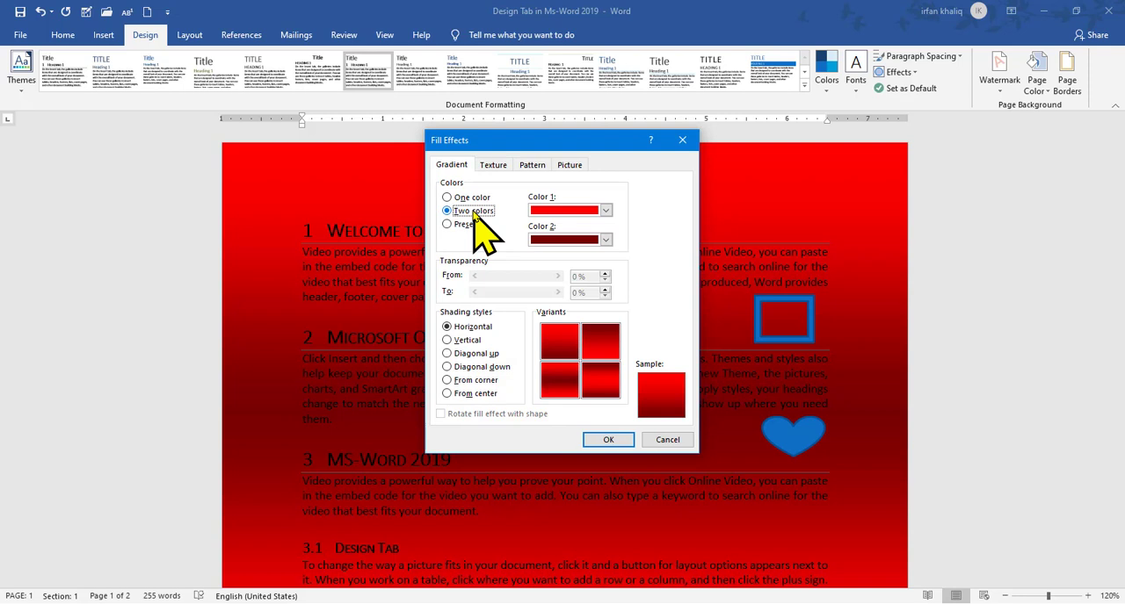
pyautogui.click(607, 239)
pyautogui.click(535, 268)
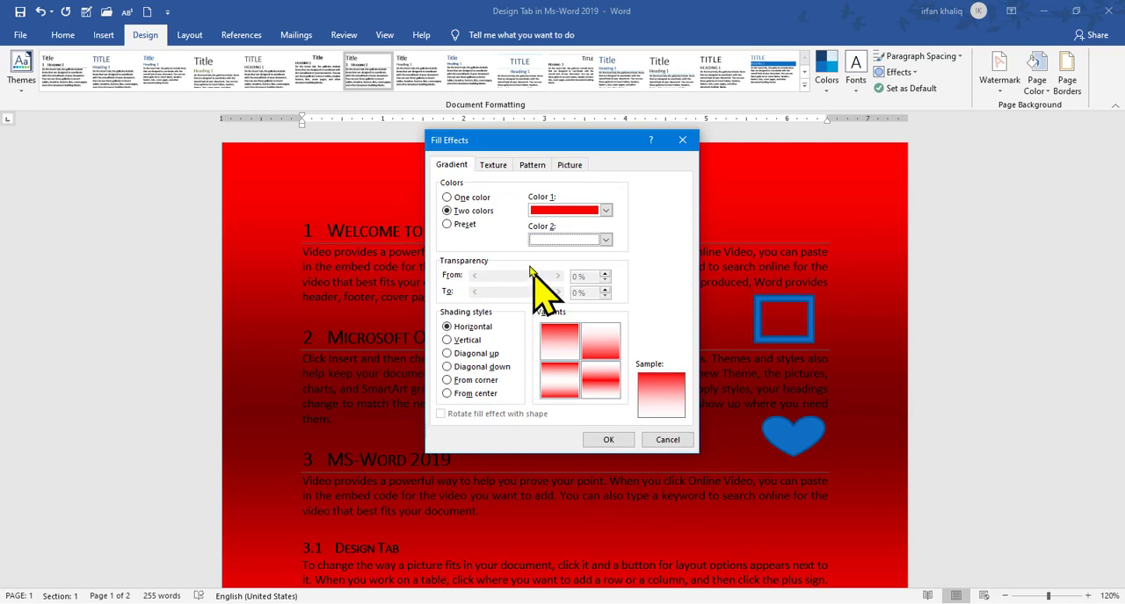
pyautogui.click(609, 440)
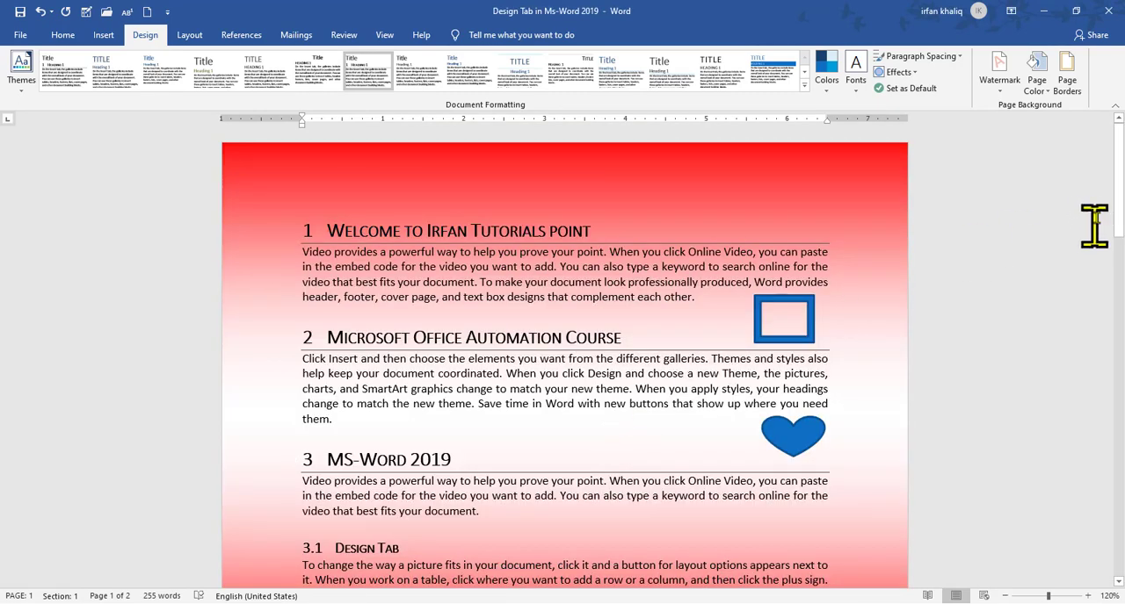
pyautogui.moveTo(1119, 174); pyautogui.dragTo(1121, 124)
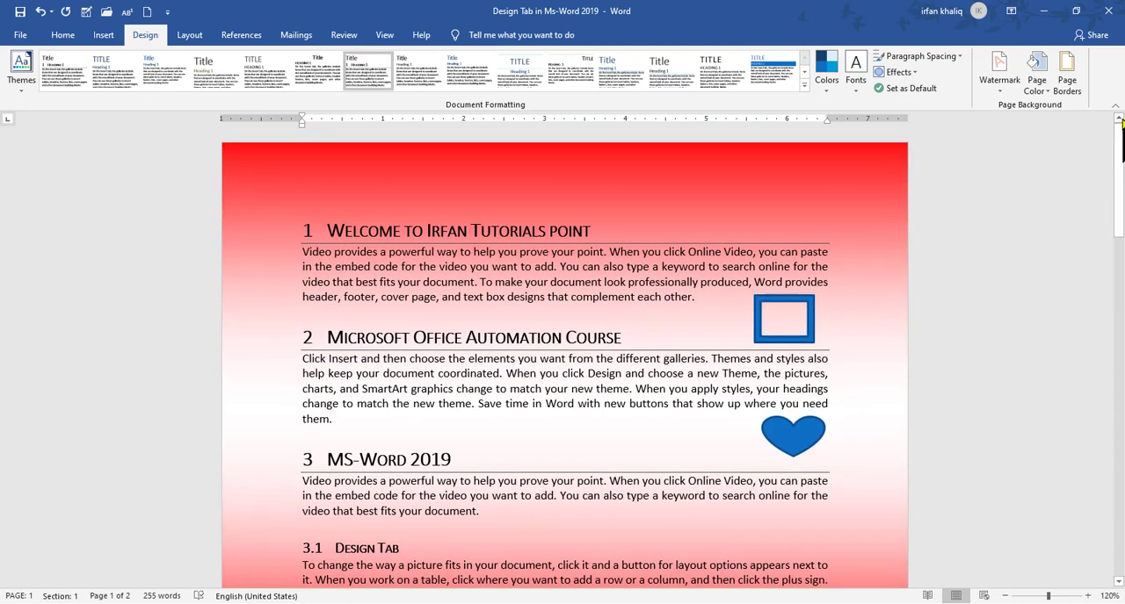
# Try the Nightfall and Desert preset gradients for the page, and apply the Fog preset with horizontal shading
pyautogui.click(1038, 84)
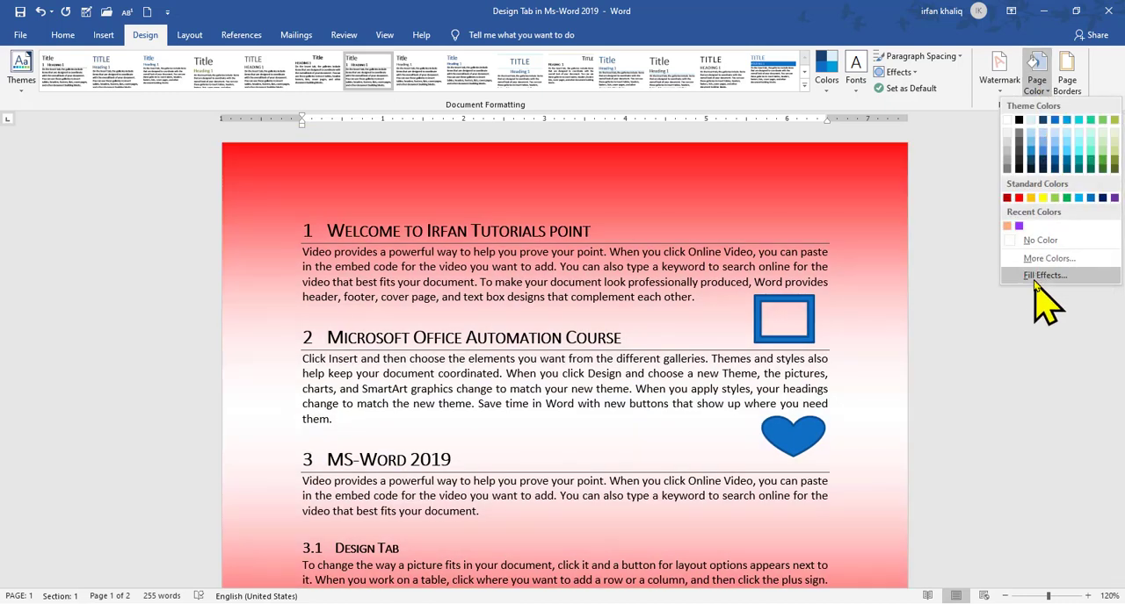
pyautogui.click(1037, 278)
pyautogui.click(452, 227)
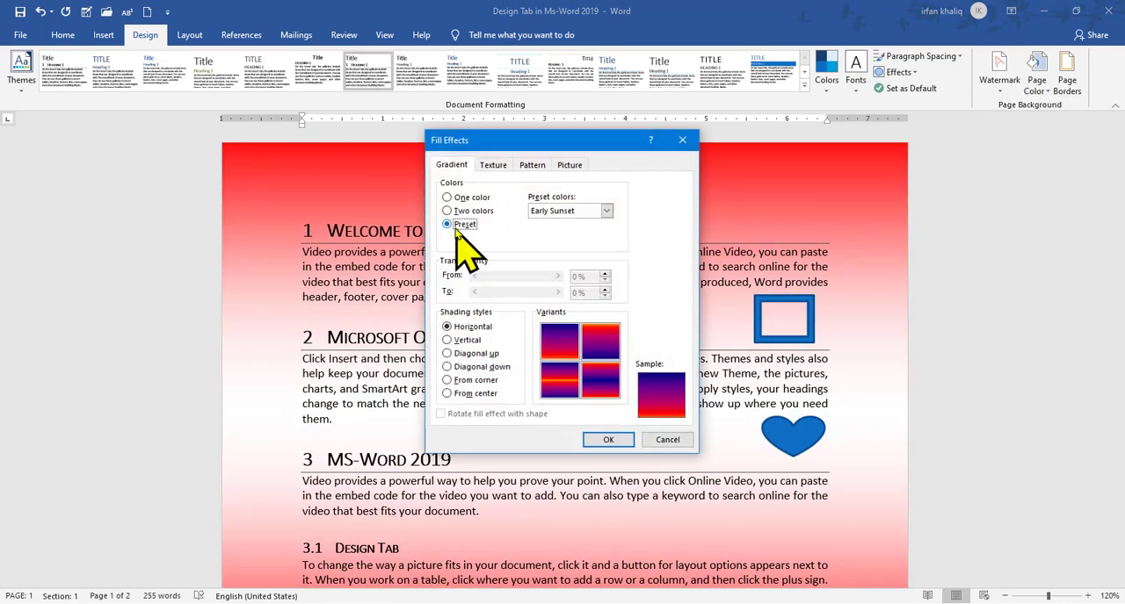
pyautogui.click(607, 213)
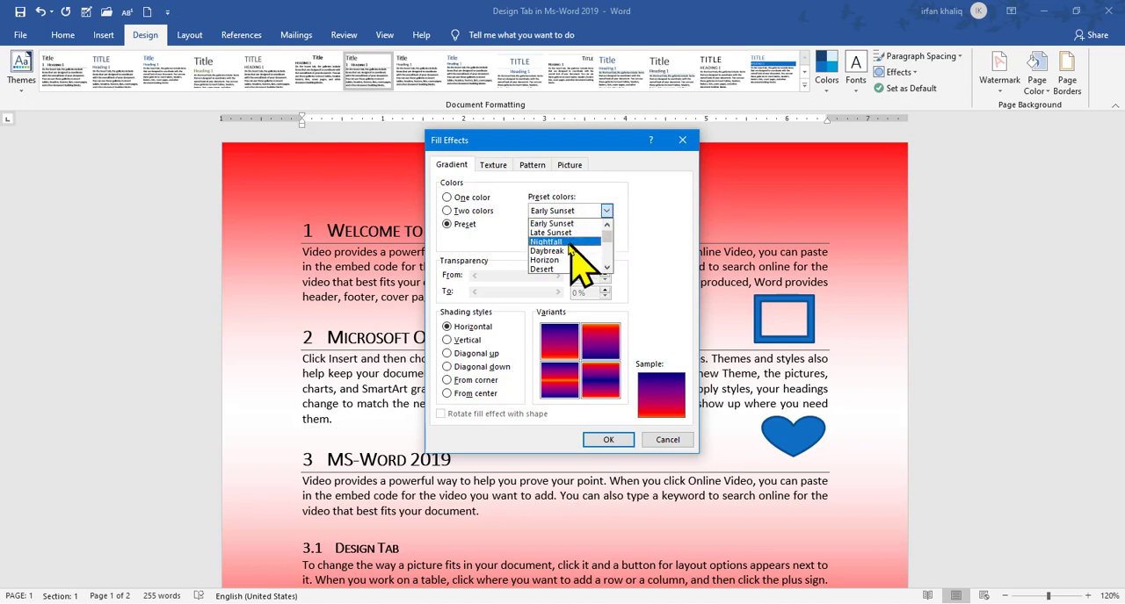
pyautogui.click(565, 243)
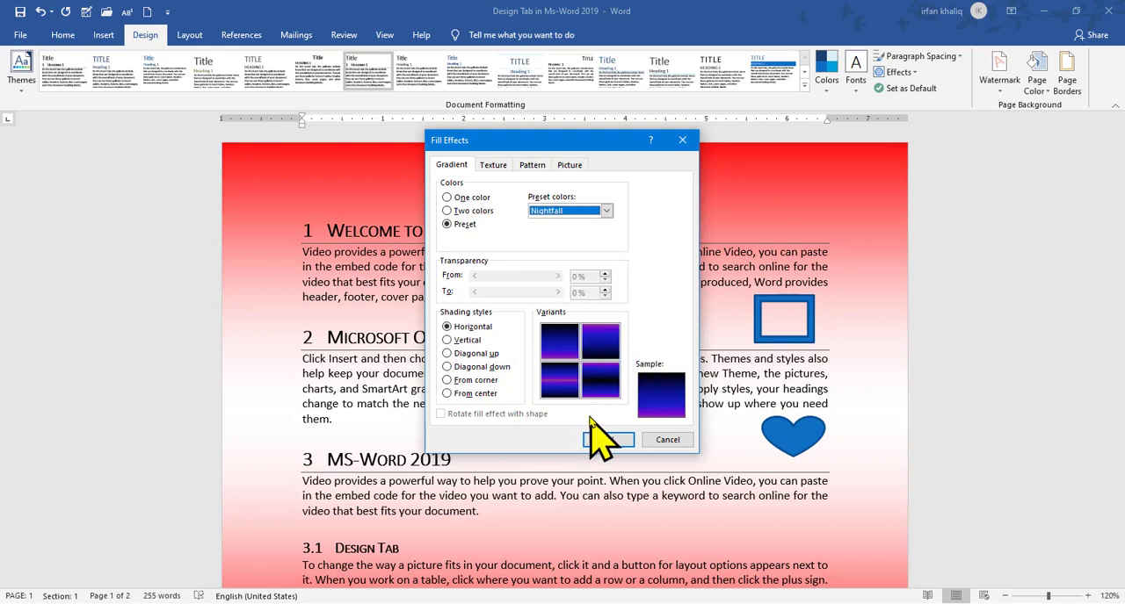
pyautogui.click(606, 211)
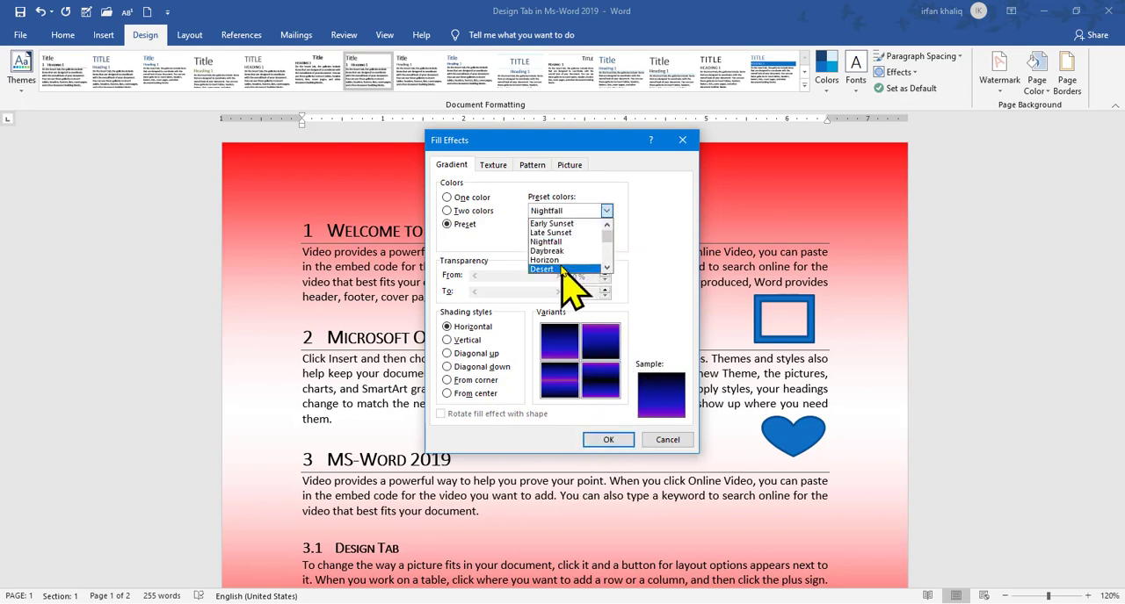
pyautogui.click(562, 270)
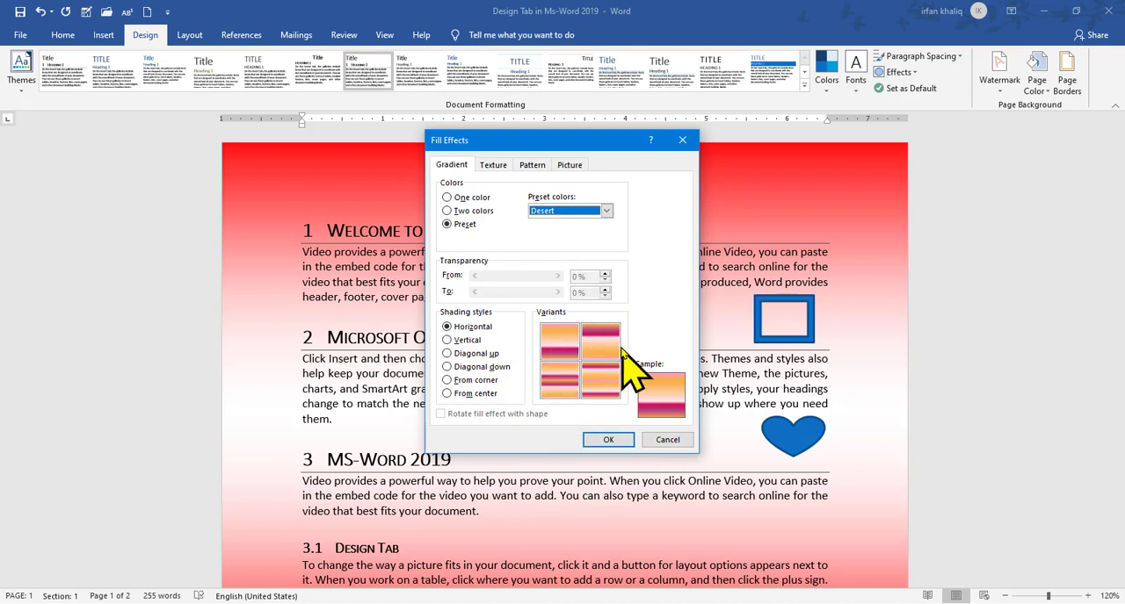
pyautogui.click(607, 211)
pyautogui.scroll(-3, 606, 269)
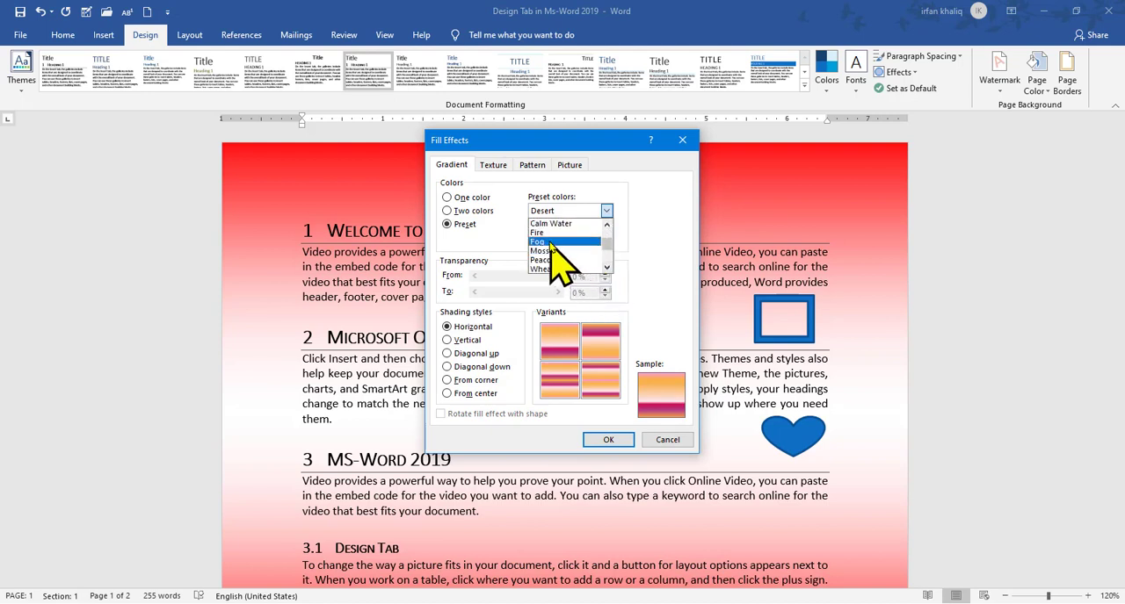
pyautogui.click(541, 242)
pyautogui.click(618, 443)
pyautogui.moveTo(1119, 150); pyautogui.dragTo(1119, 120)
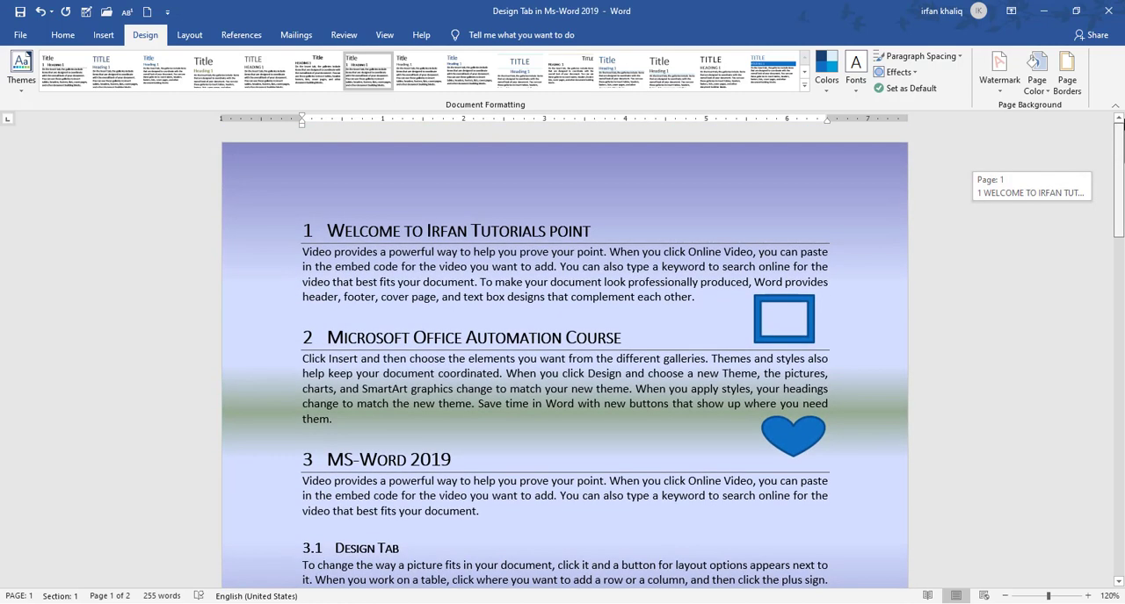
# Try the vertical and diagonal shading styles for the Fog page gradient, and apply the From corner style
pyautogui.click(1036, 79)
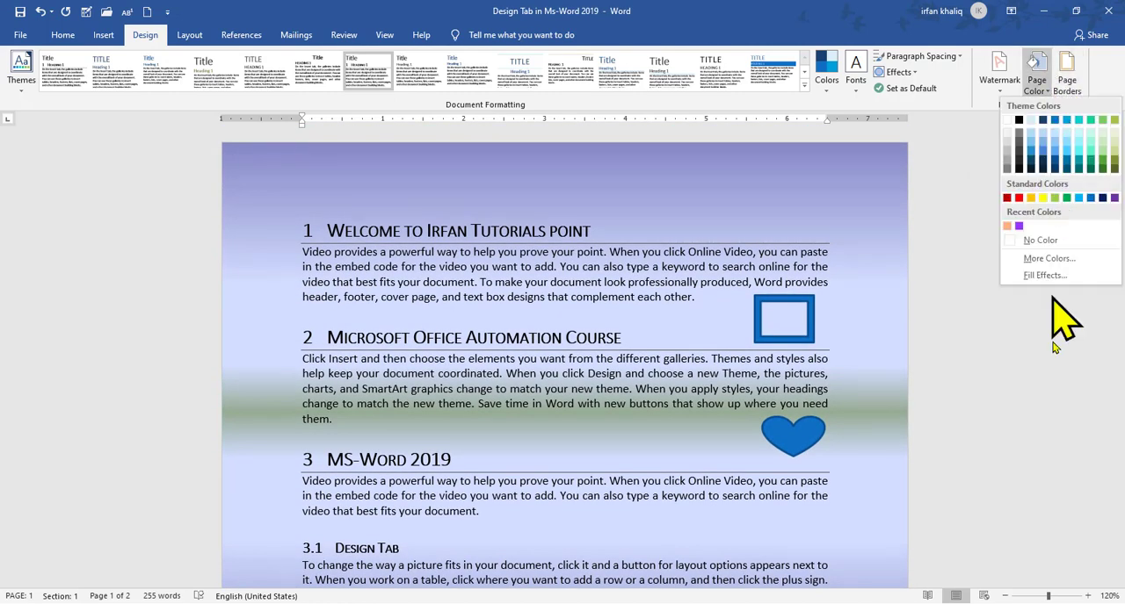
pyautogui.click(1035, 276)
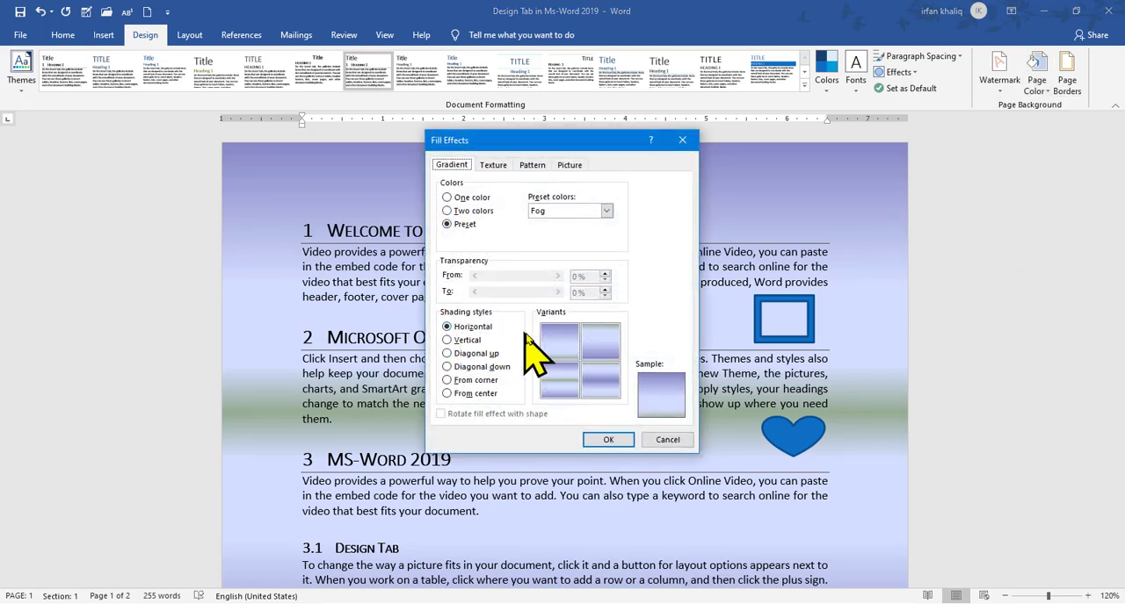
pyautogui.click(459, 341)
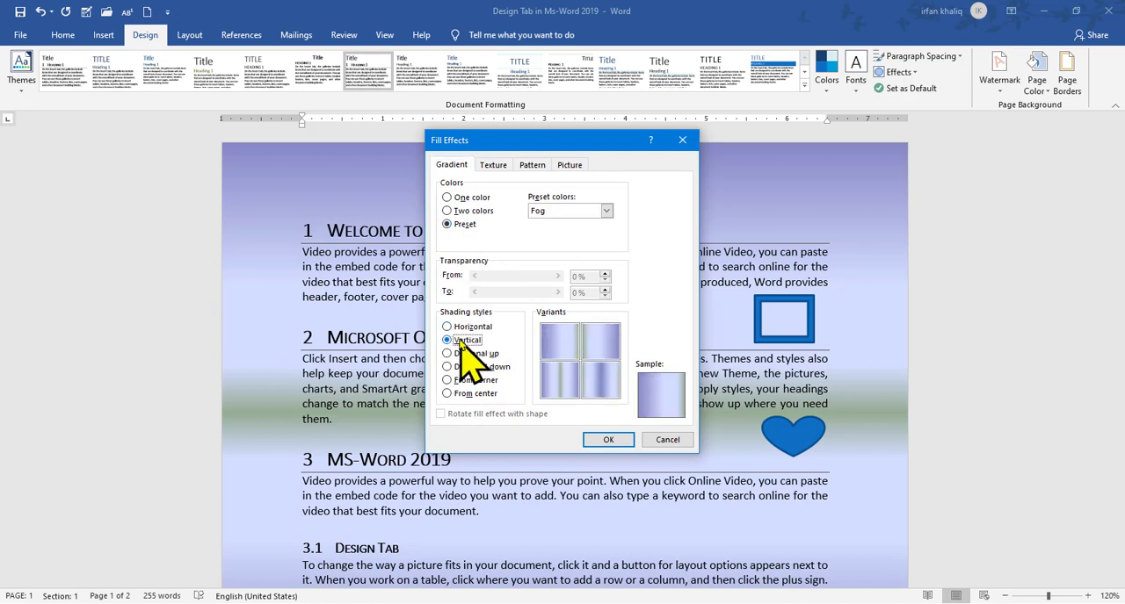
pyautogui.click(452, 354)
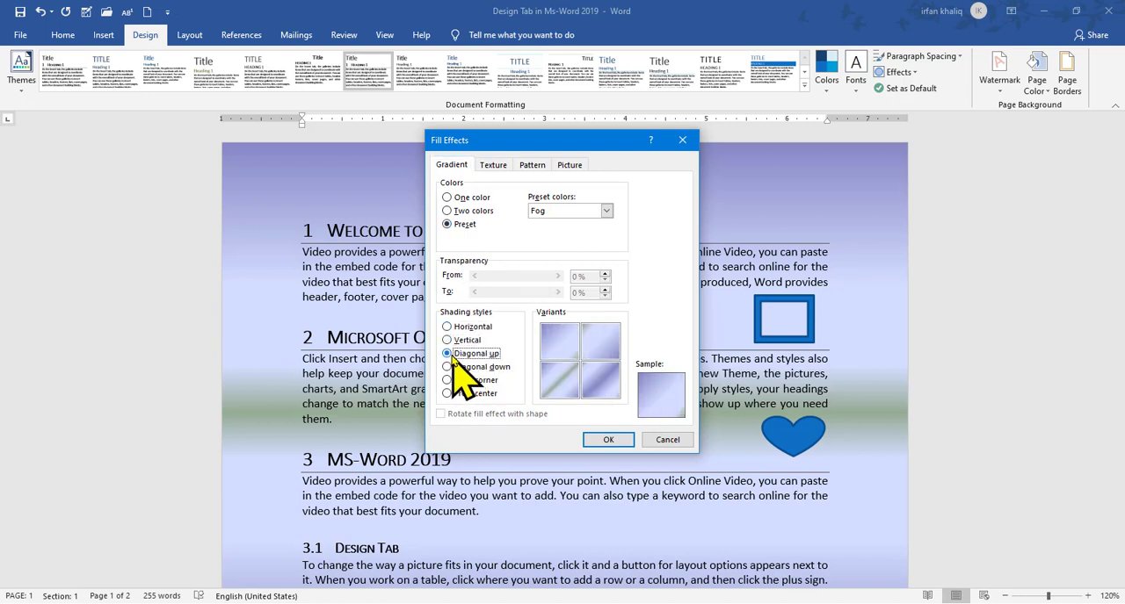
pyautogui.click(447, 368)
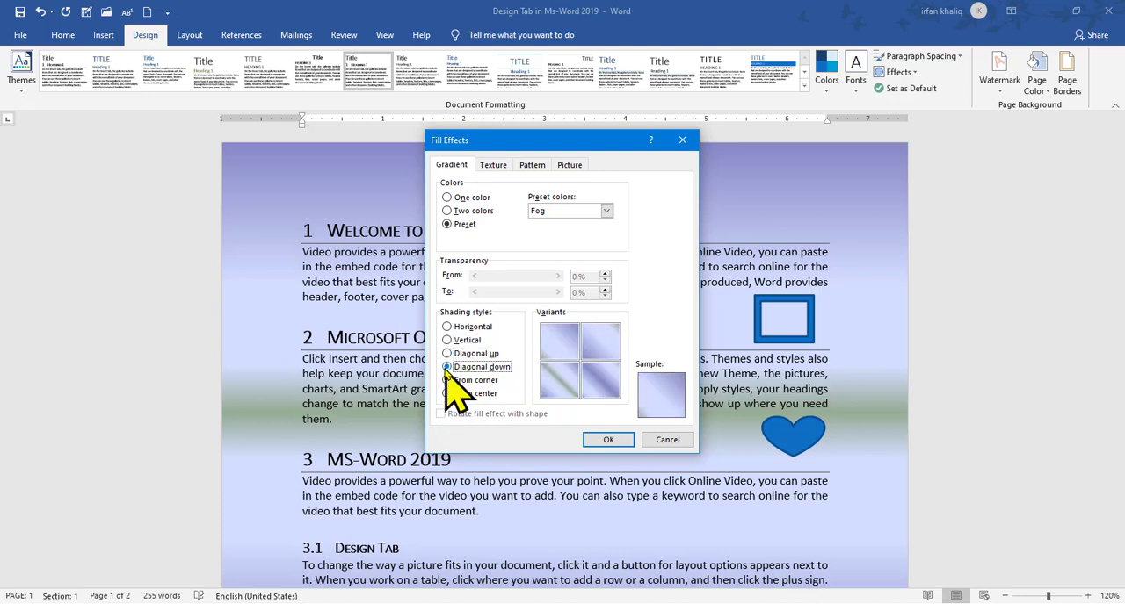
pyautogui.click(447, 380)
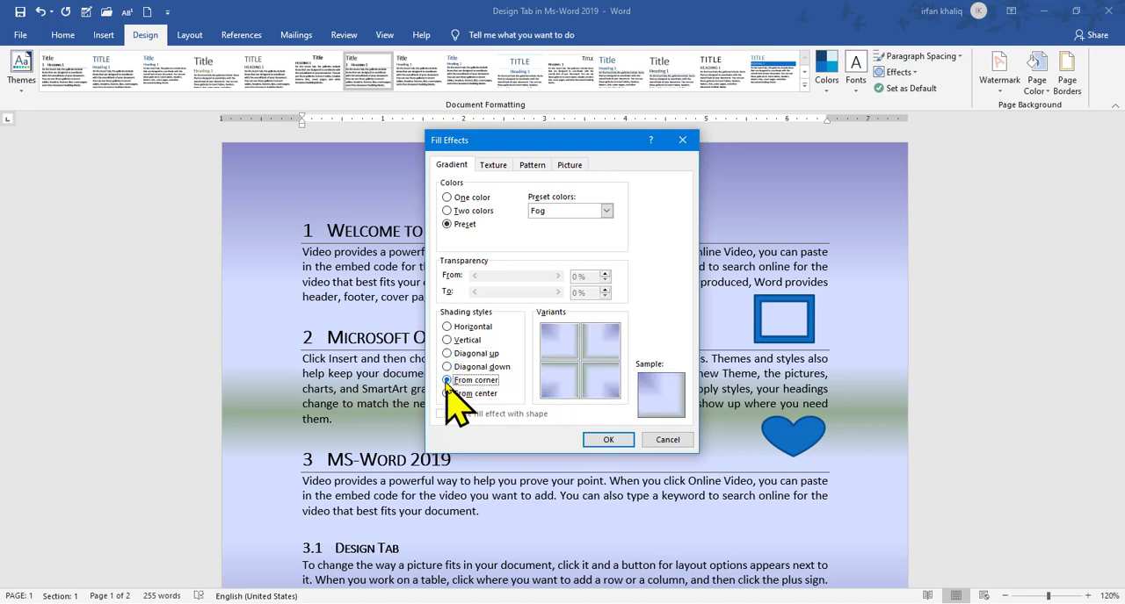
pyautogui.click(606, 440)
pyautogui.moveTo(1118, 200); pyautogui.dragTo(1117, 118)
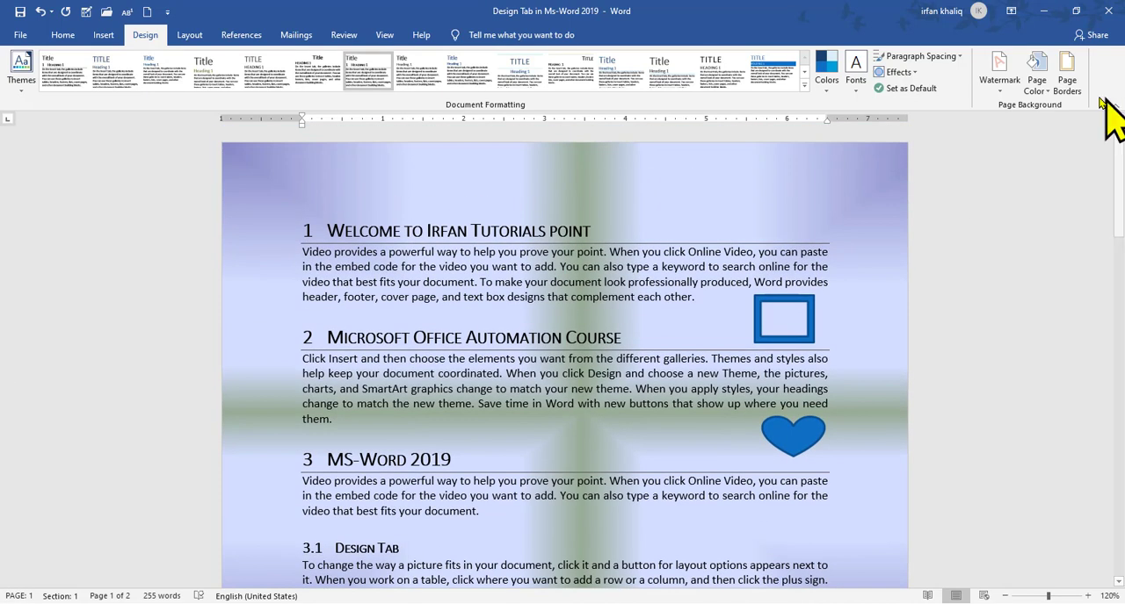
# Replace the page's gradient background with the White marble texture
pyautogui.click(1037, 83)
pyautogui.click(1046, 275)
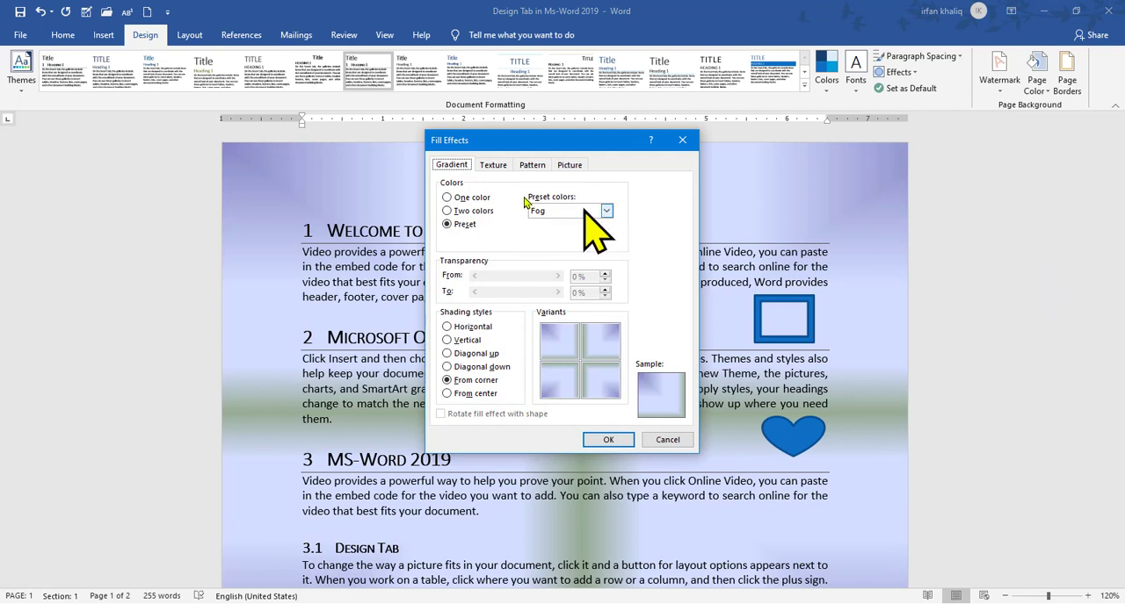
pyautogui.click(492, 166)
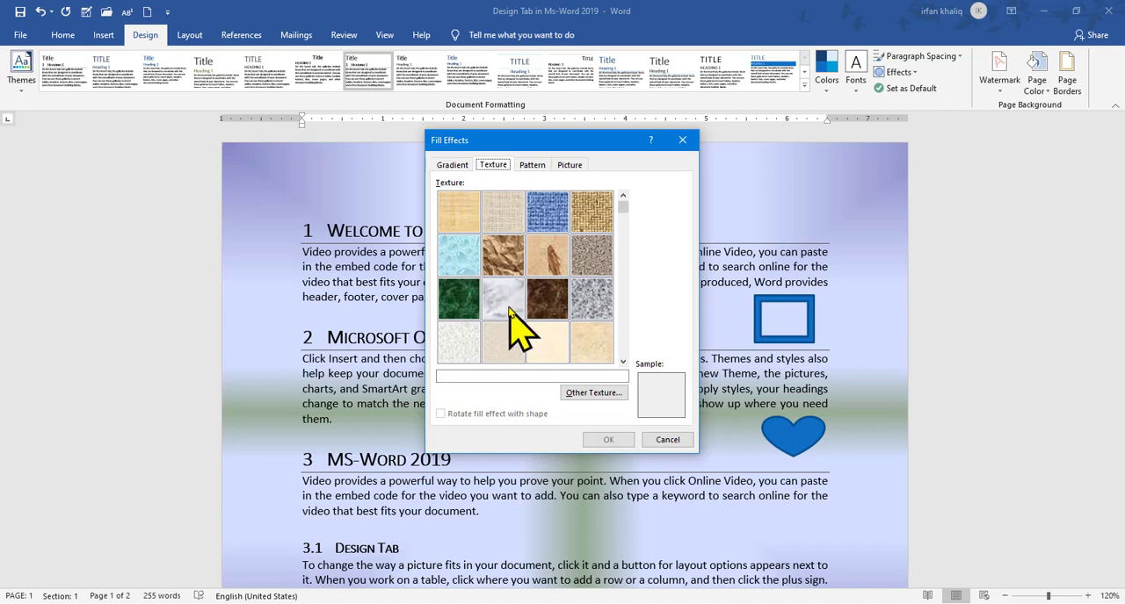
pyautogui.click(505, 301)
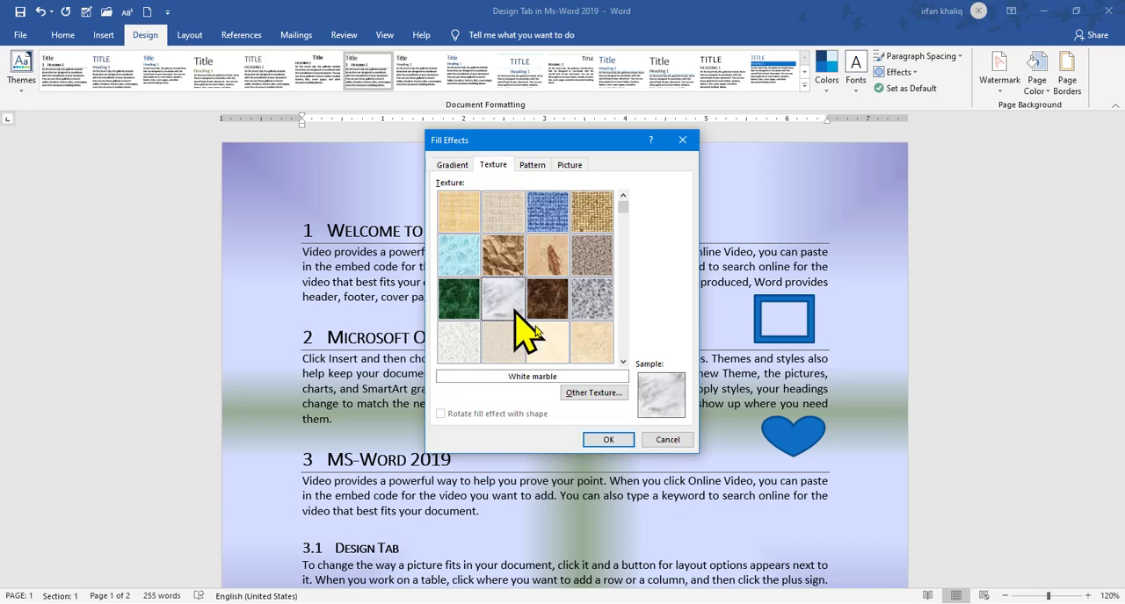
pyautogui.click(608, 440)
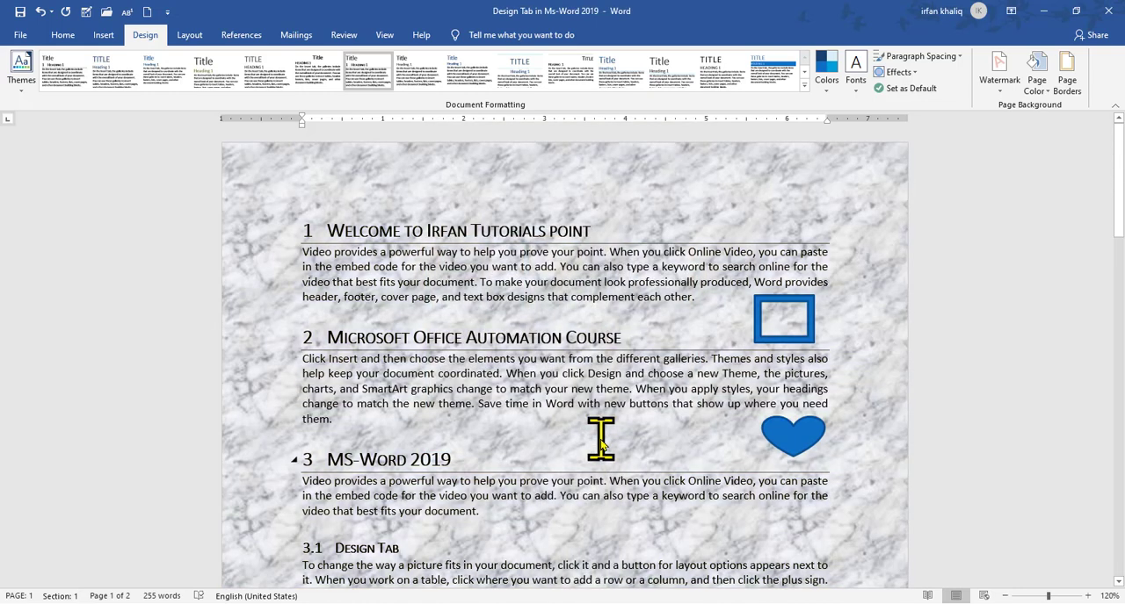
# Switch to the other open document to view its textured page background, and return to the Design Tab in Ms-Word 2019 document
pyautogui.moveTo(648, 4)
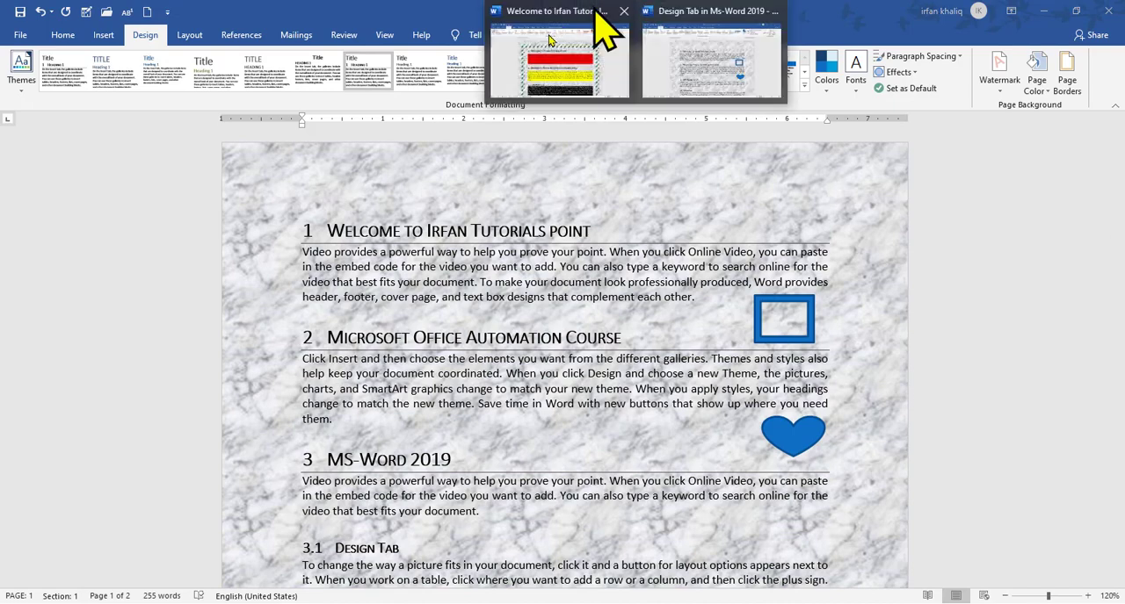
pyautogui.click(553, 37)
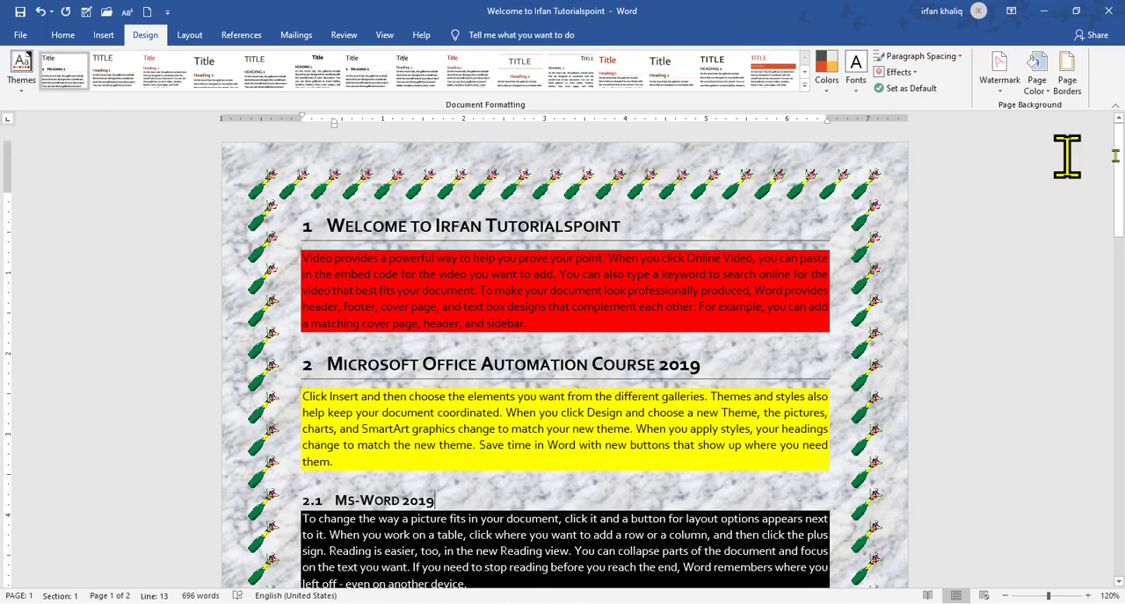
pyautogui.moveTo(1118, 176); pyautogui.dragTo(1123, 96)
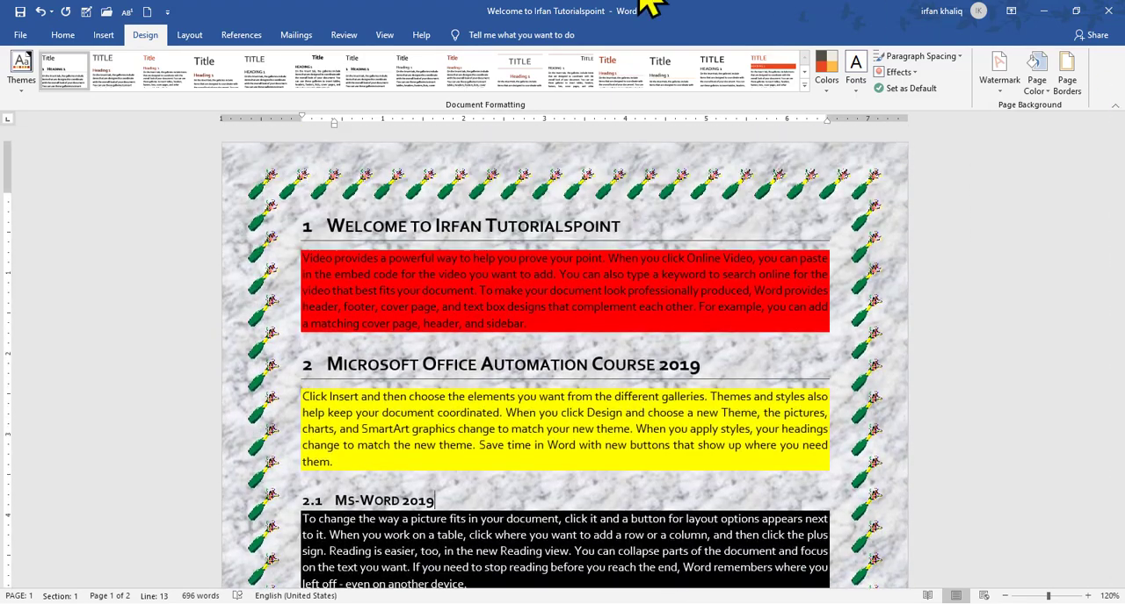
pyautogui.moveTo(647, 8)
pyautogui.click(729, 53)
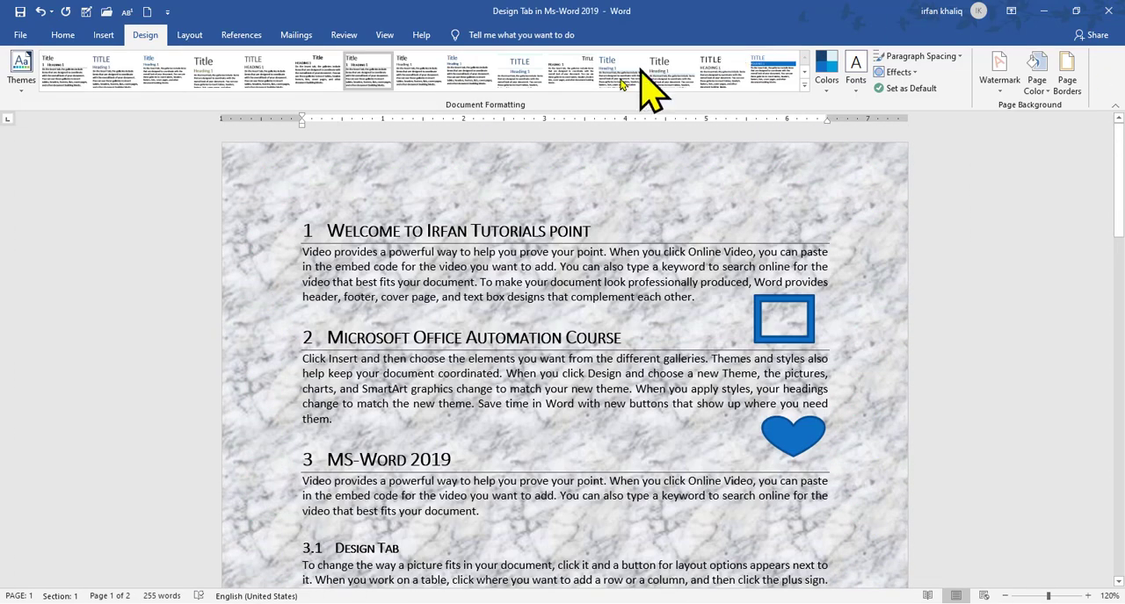
# Try the Green marble texture for the page background, and apply the Brown marble texture
pyautogui.click(1035, 88)
pyautogui.click(1029, 274)
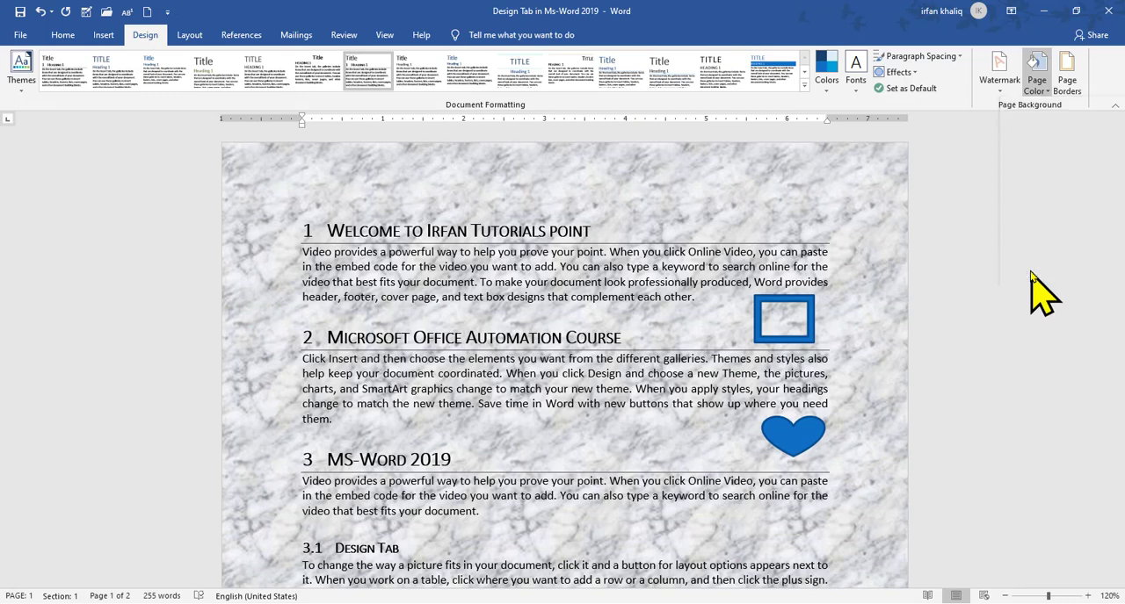
pyautogui.click(473, 307)
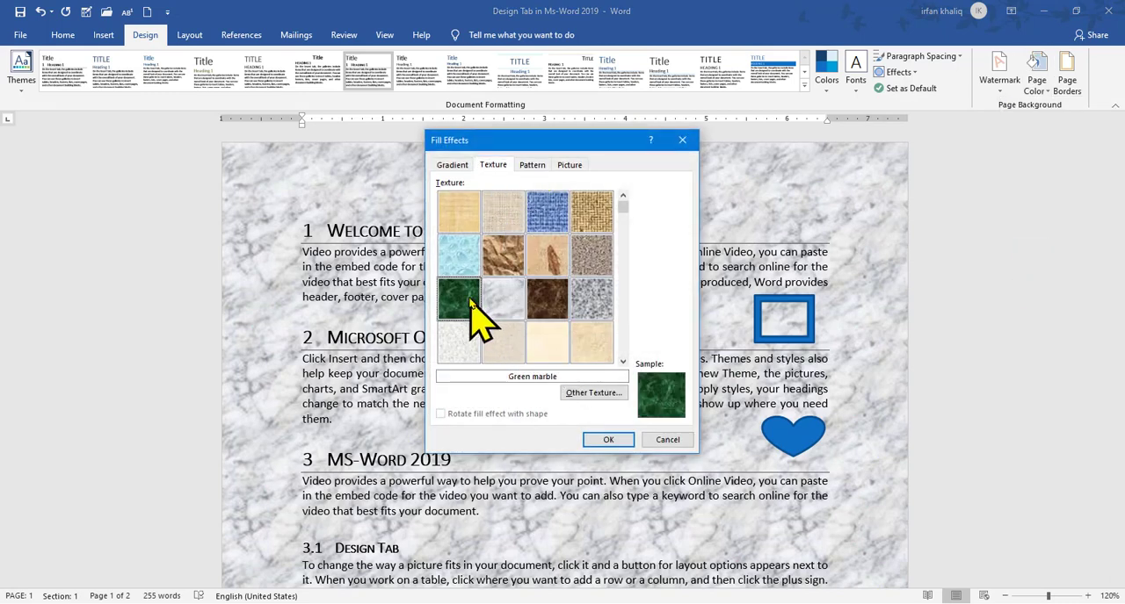
pyautogui.click(548, 343)
pyautogui.click(544, 301)
pyautogui.click(606, 440)
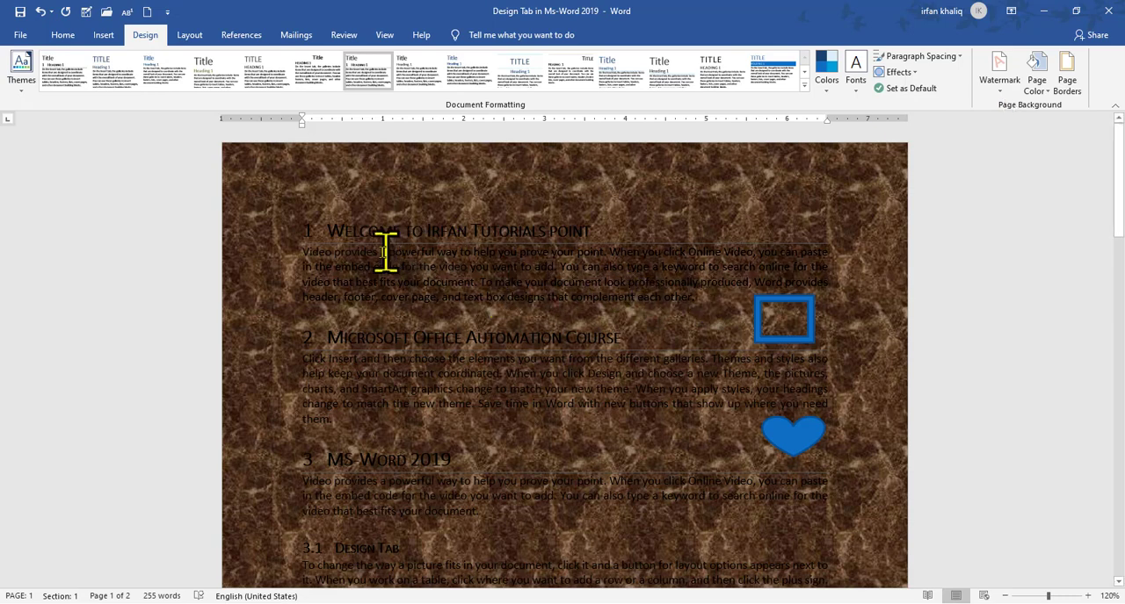
# Change the font color of the paragraph under heading 1 to the white theme color
pyautogui.tripleClick(307, 250)
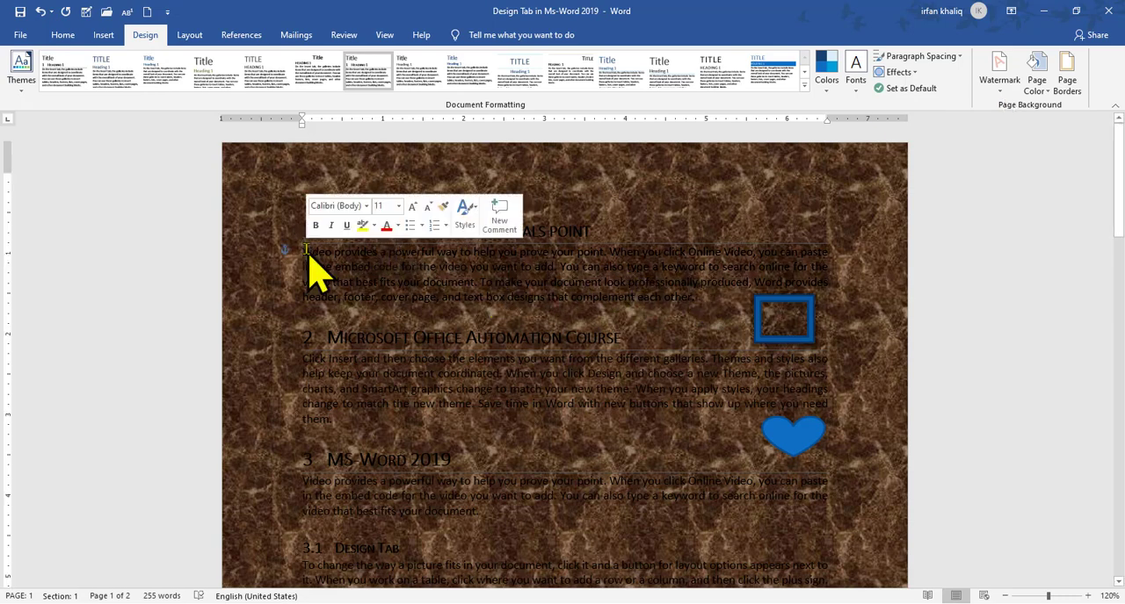
pyautogui.click(398, 226)
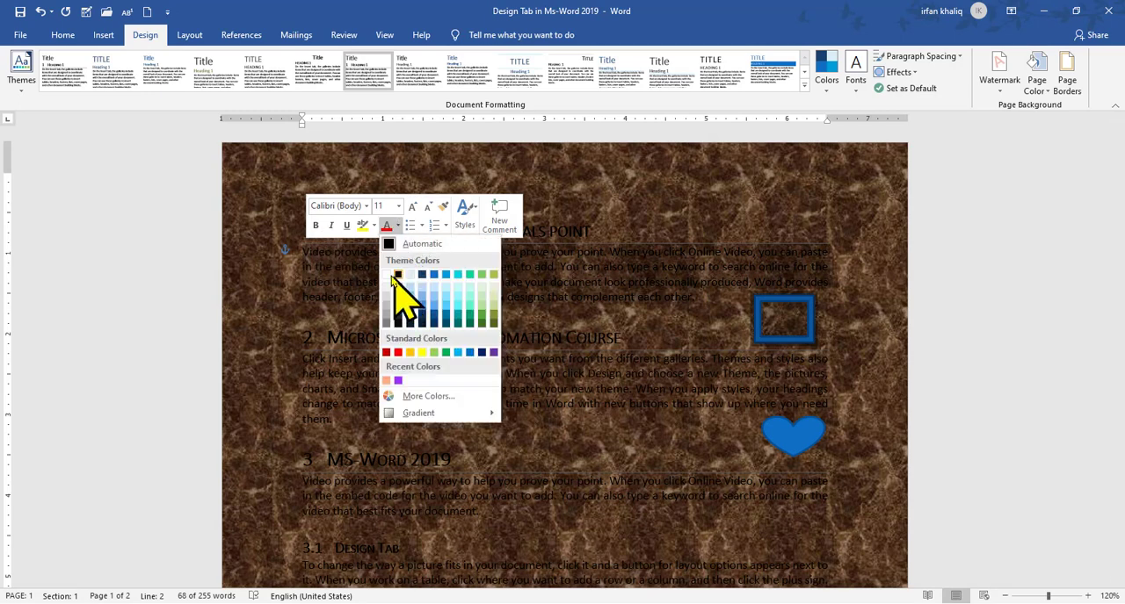
pyautogui.click(387, 278)
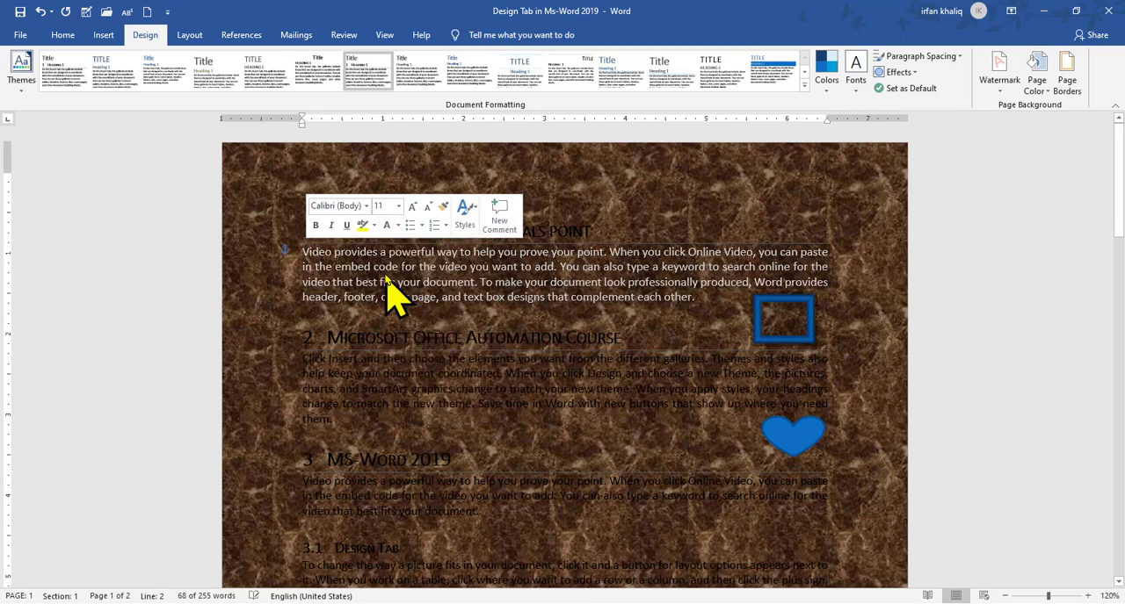
pyautogui.click(709, 290)
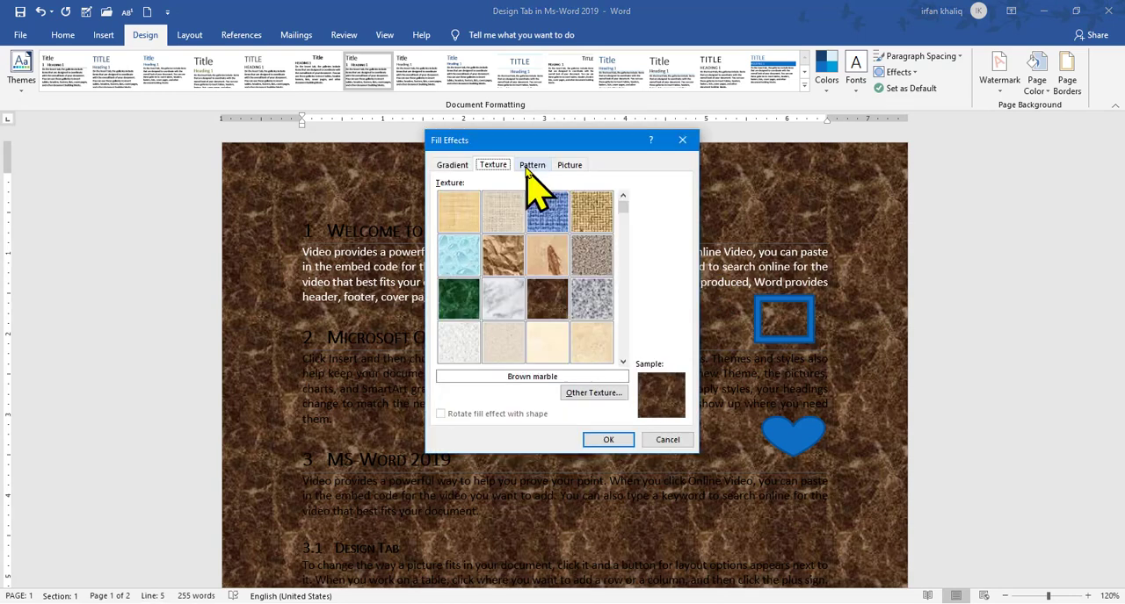
# Set the page background pattern's colors to a black background and a standard red foreground
pyautogui.click(532, 165)
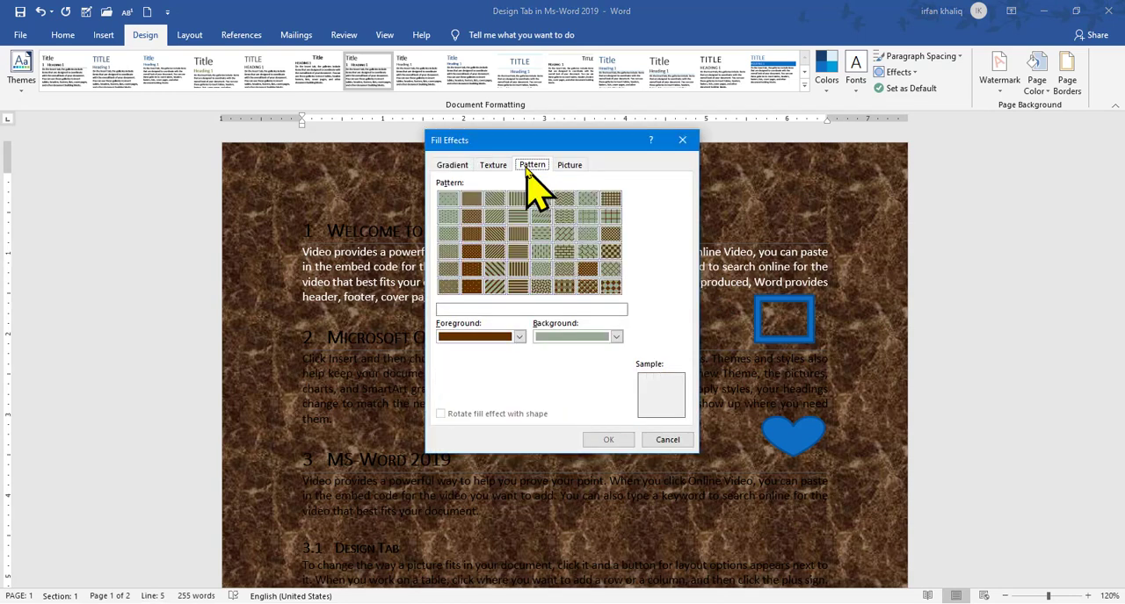
pyautogui.click(493, 166)
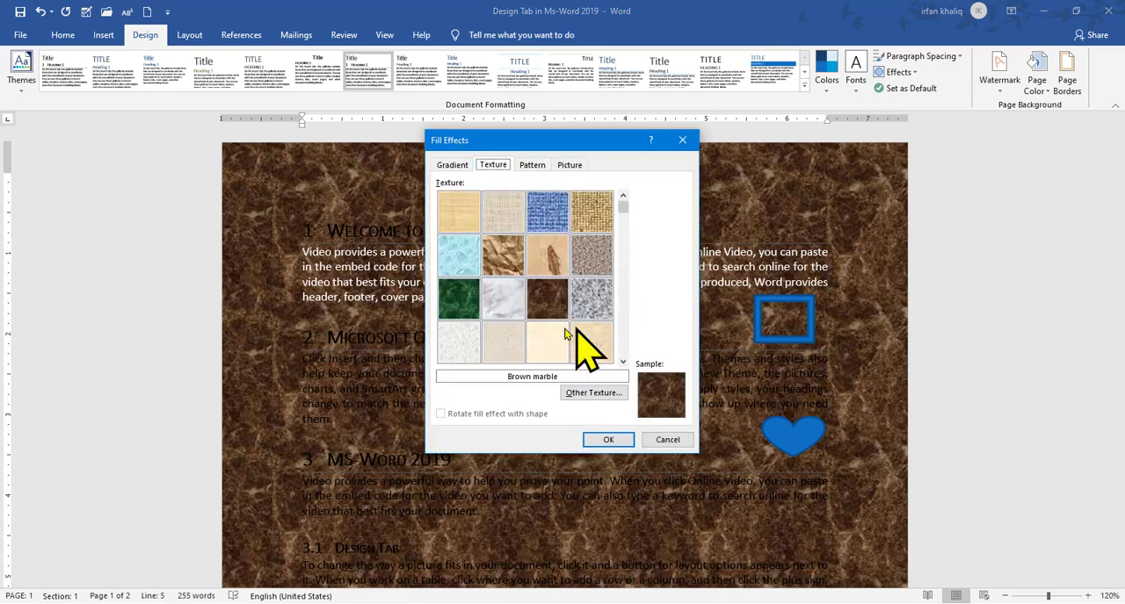
pyautogui.click(556, 299)
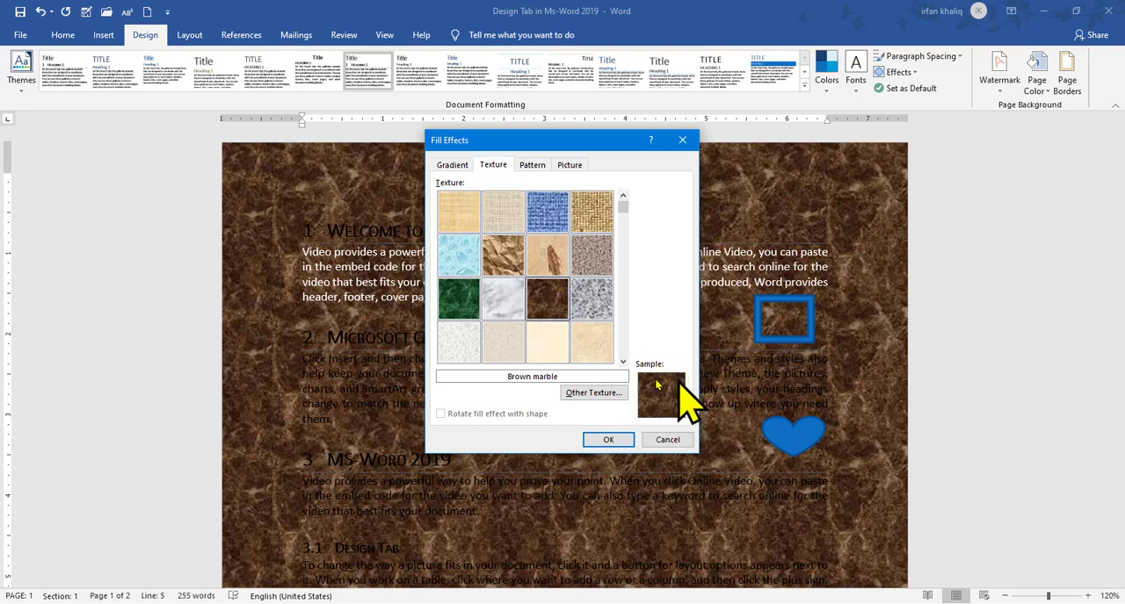
pyautogui.click(532, 166)
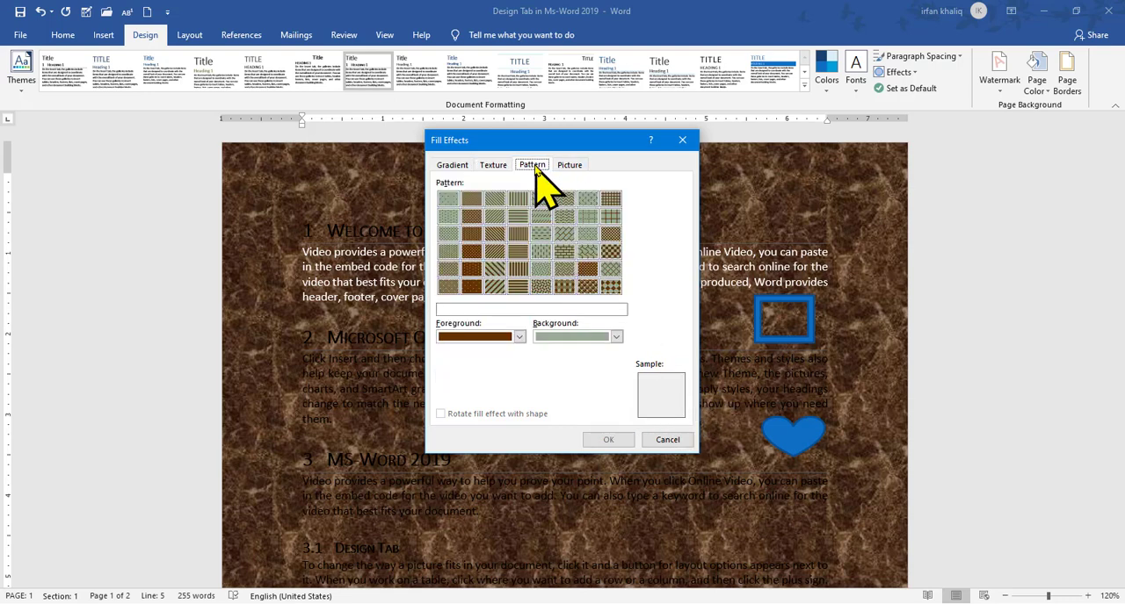
pyautogui.click(579, 338)
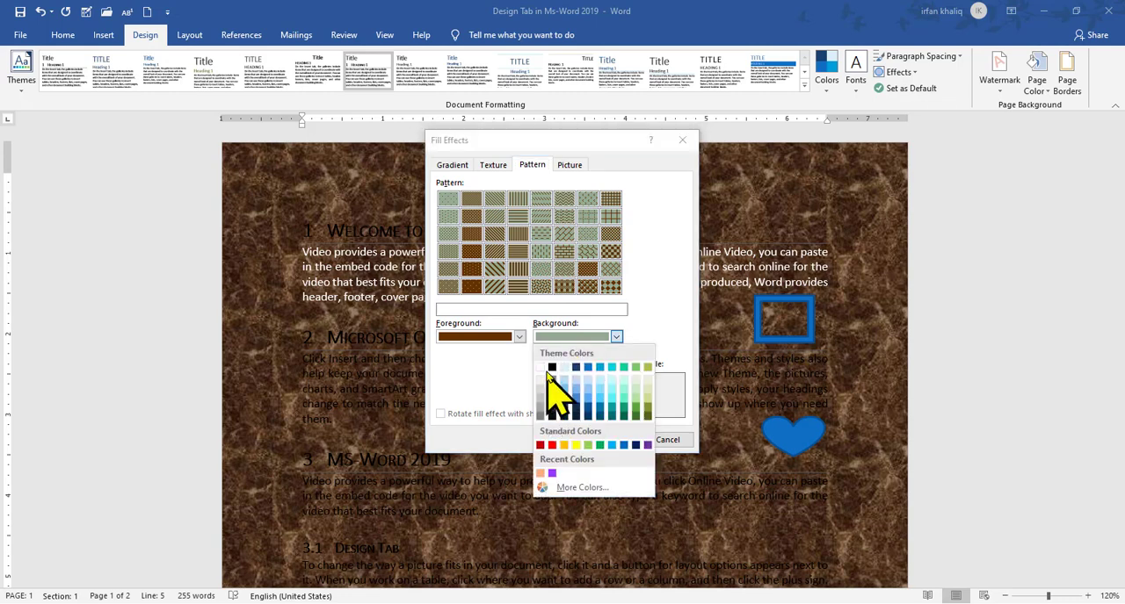
pyautogui.click(551, 369)
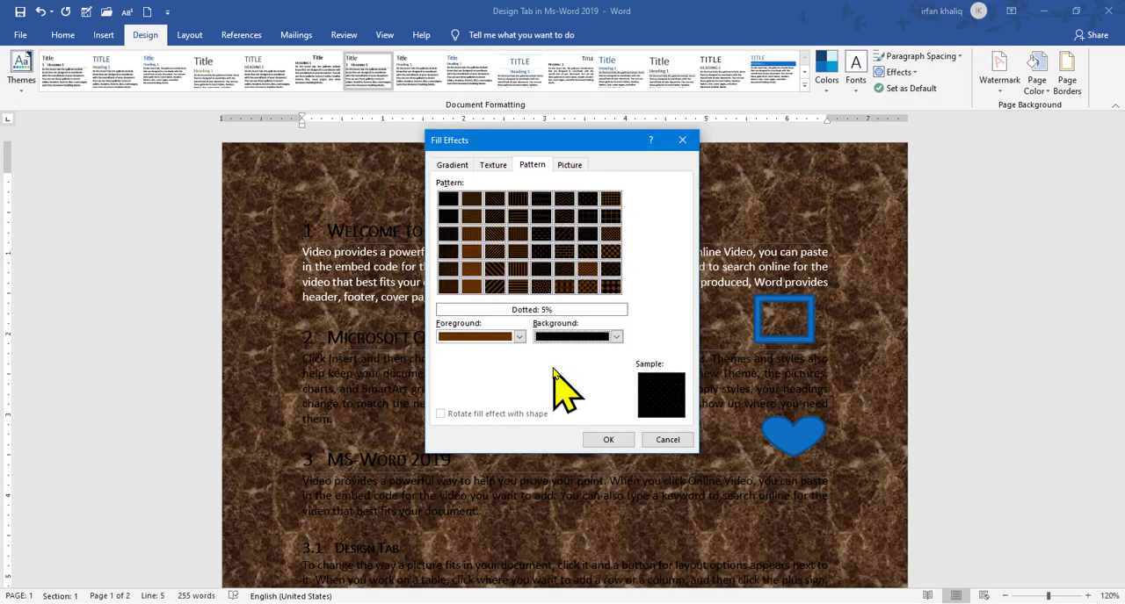
pyautogui.click(519, 337)
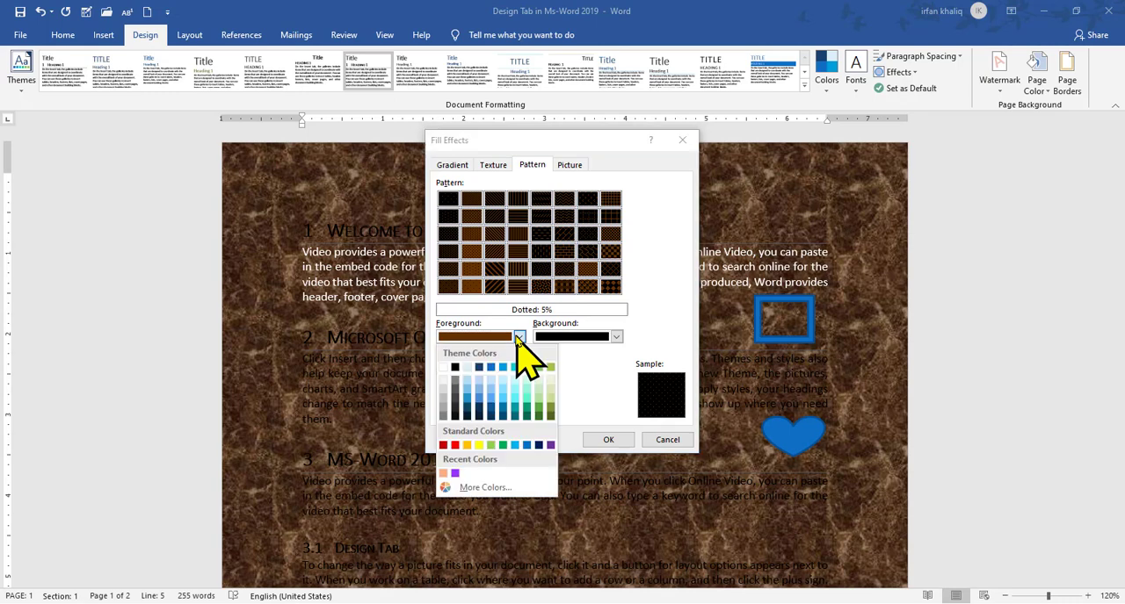
pyautogui.click(454, 445)
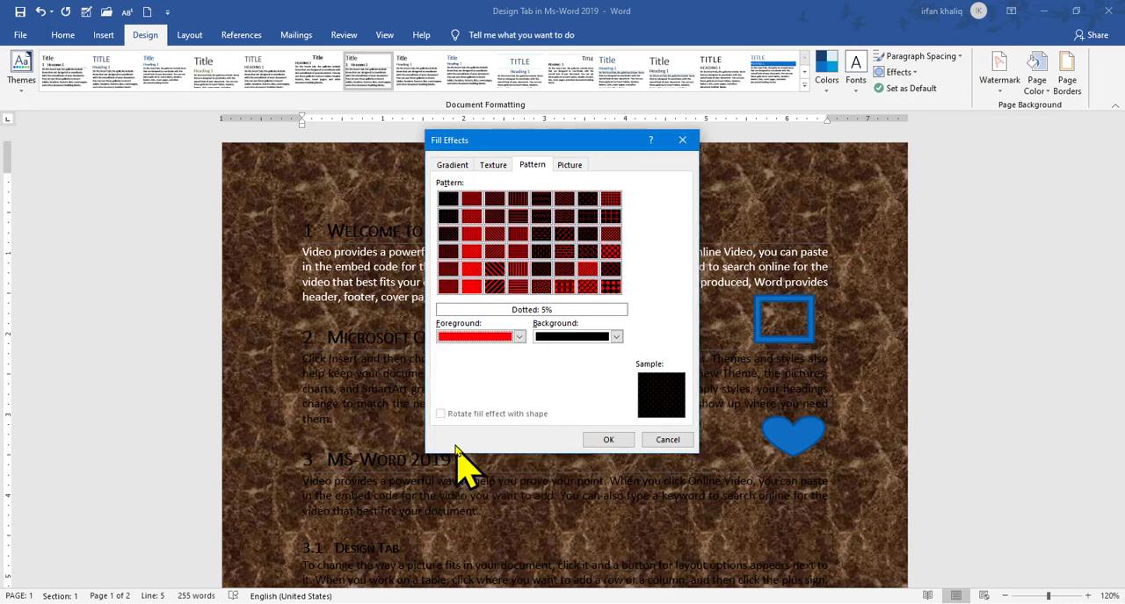
# Apply the wide downward diagonal stripes pattern to the page background and look over the page
pyautogui.click(494, 268)
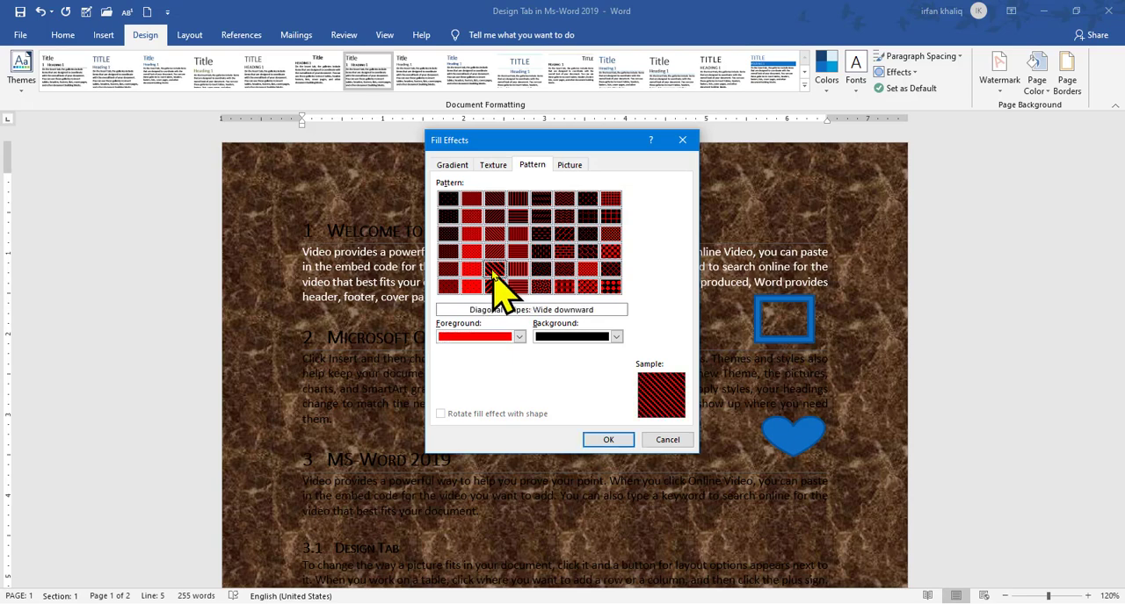
pyautogui.click(610, 439)
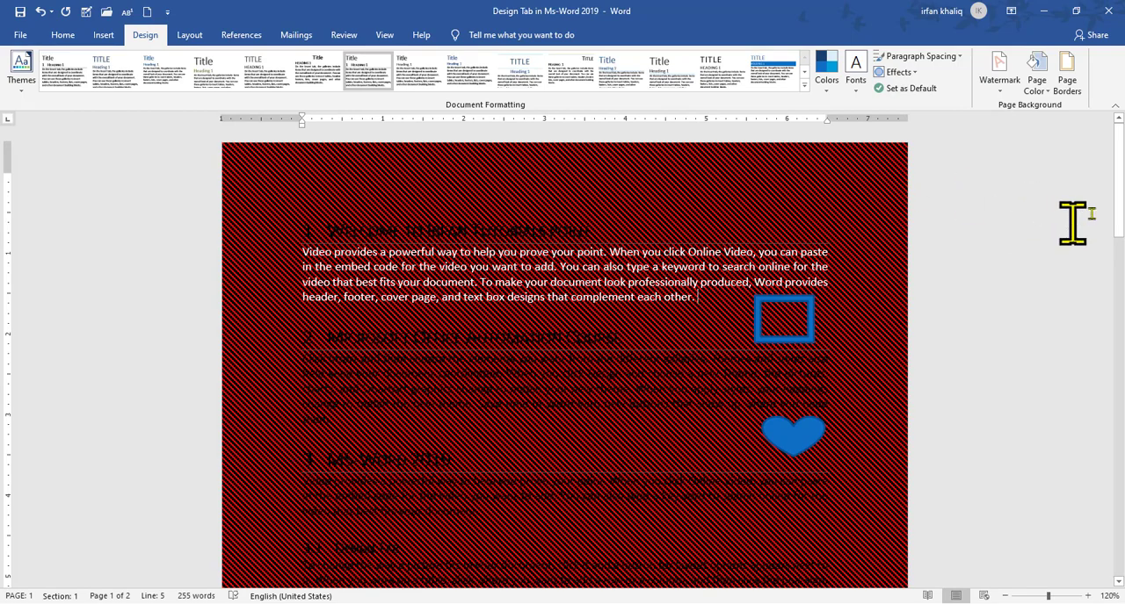
pyautogui.moveTo(1119, 219); pyautogui.dragTo(1120, 255)
pyautogui.moveTo(1120, 185); pyautogui.dragTo(1120, 132)
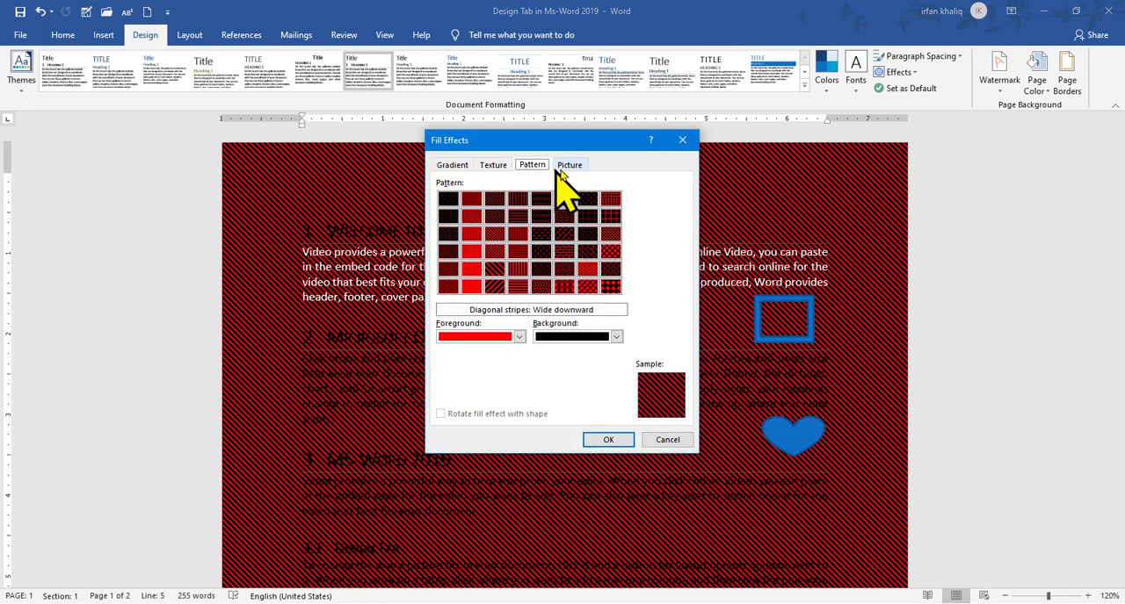
# Try the "images" picture from the Desktop folder as the page background, working offline, and look over the page
pyautogui.click(569, 167)
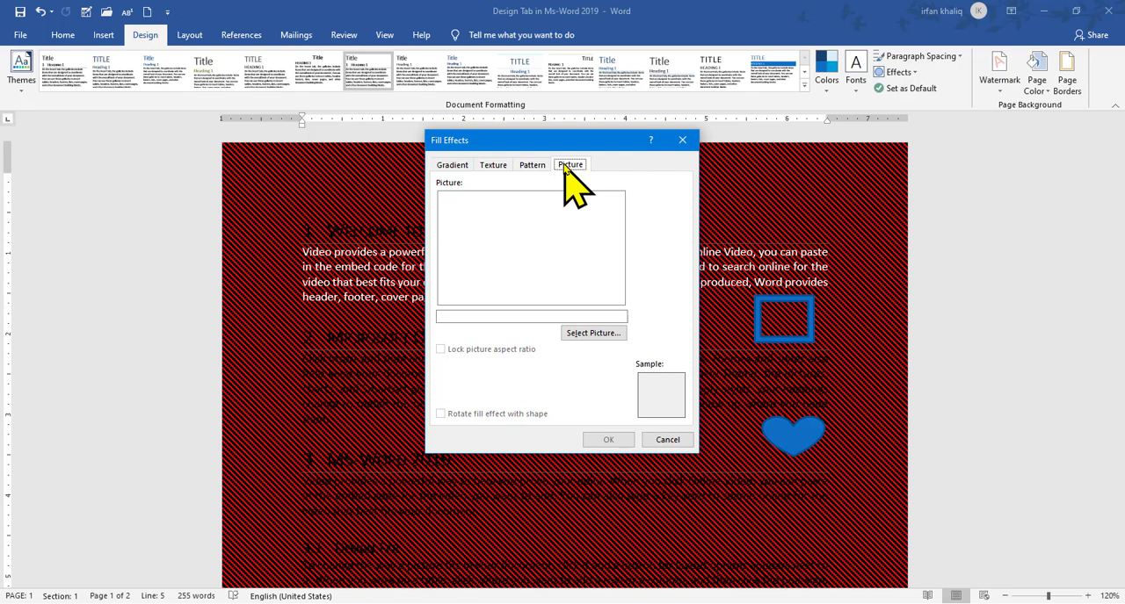
pyautogui.click(592, 333)
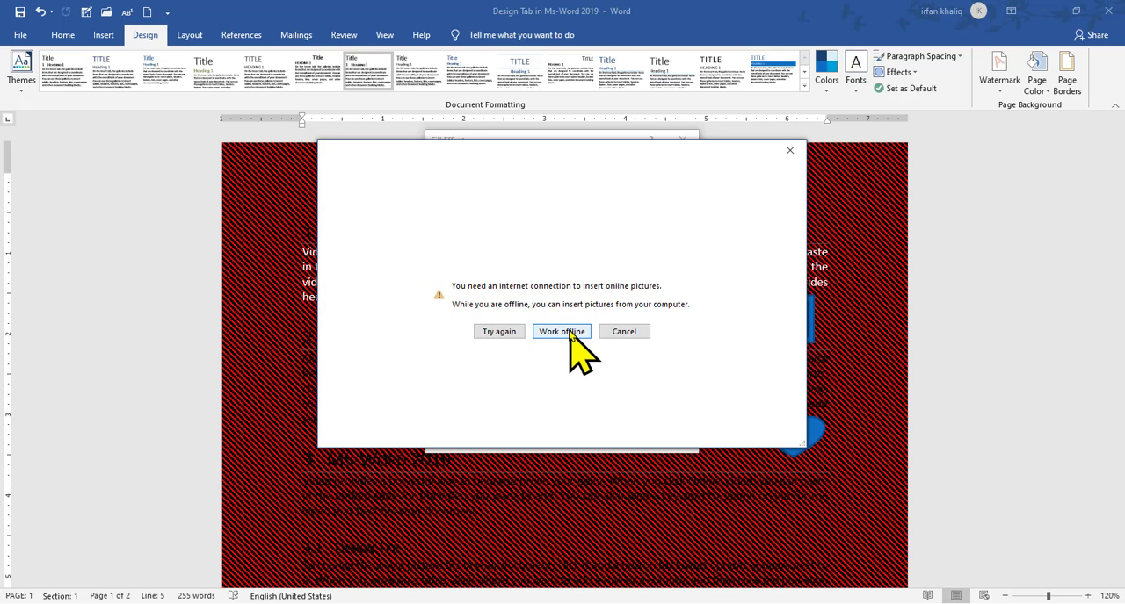
pyautogui.click(570, 332)
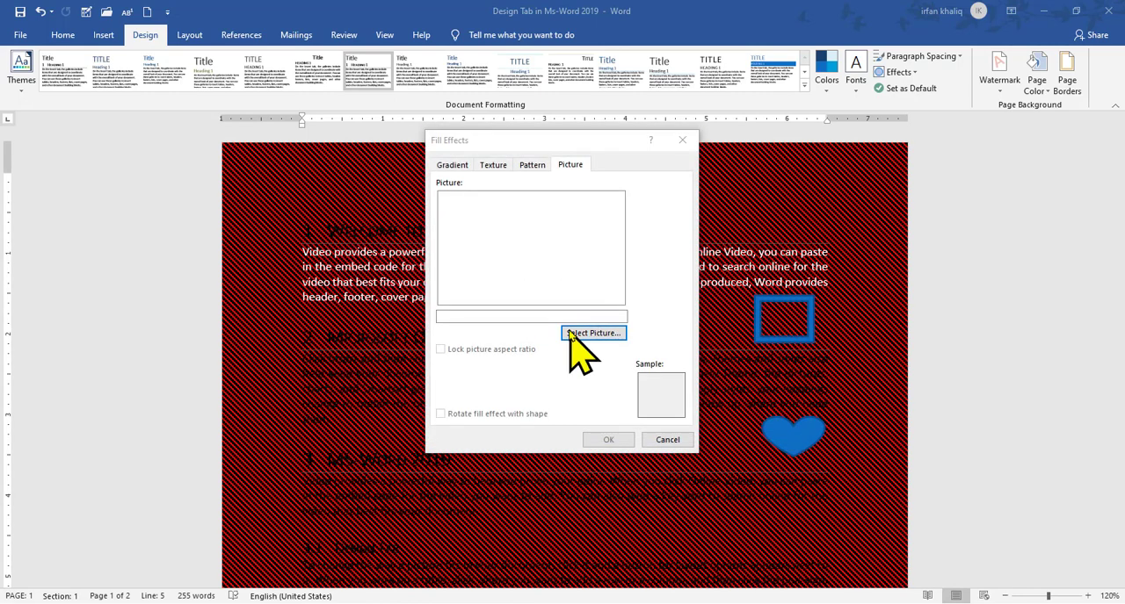
pyautogui.click(765, 299)
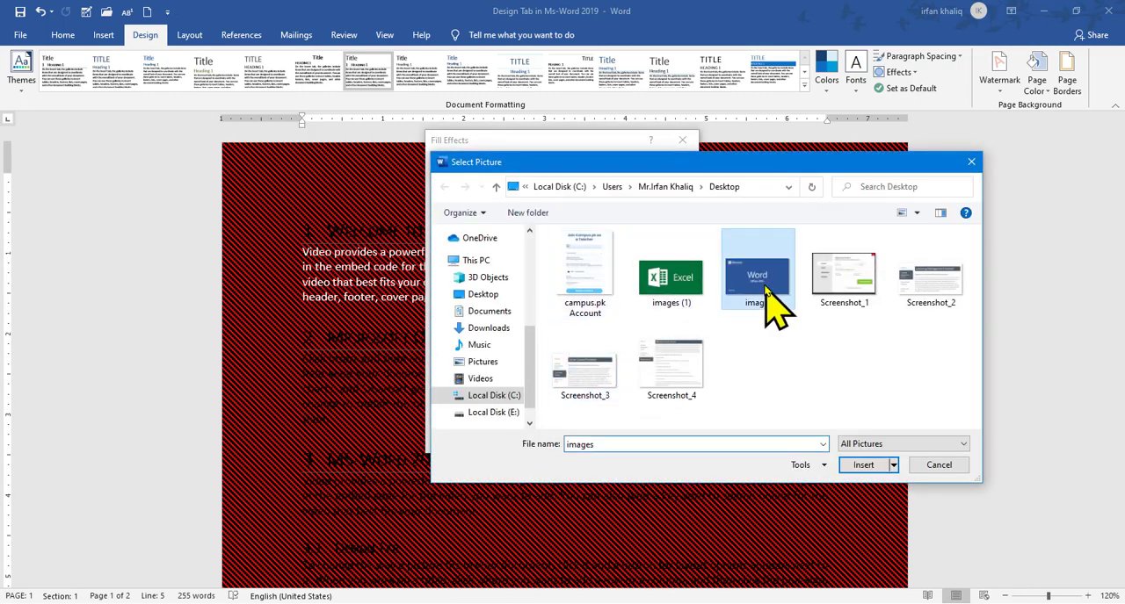
pyautogui.click(866, 468)
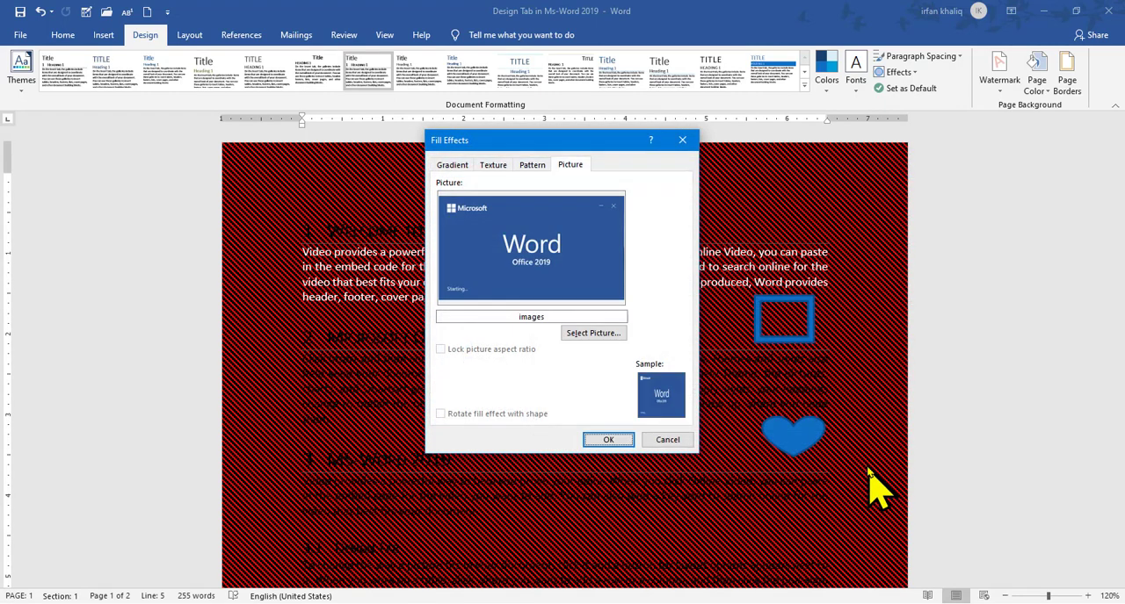
pyautogui.click(615, 440)
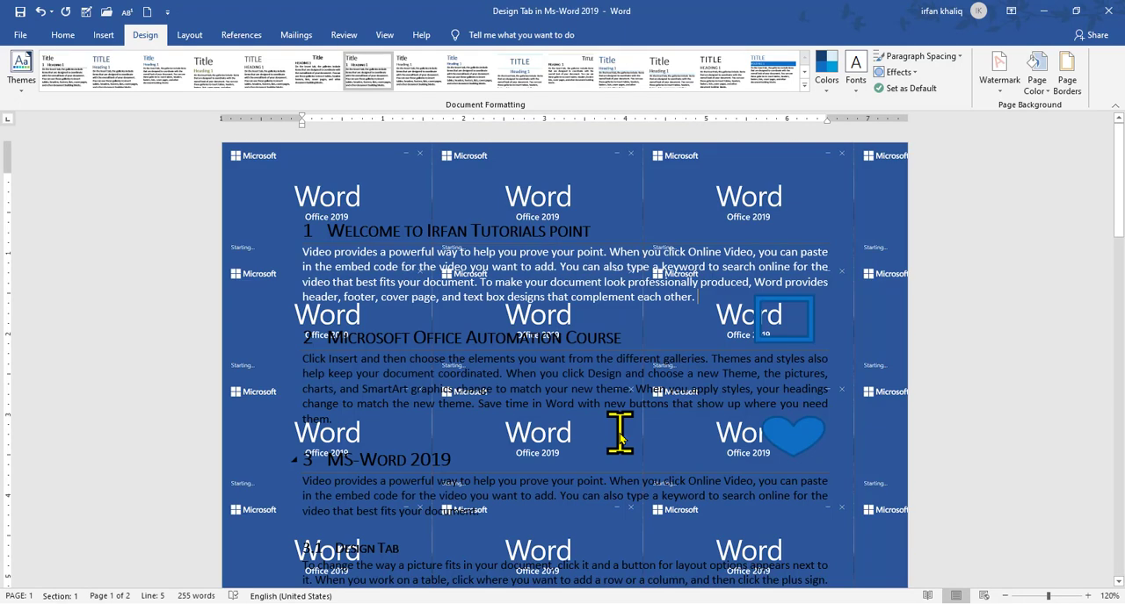
pyautogui.moveTo(1118, 176); pyautogui.dragTo(1114, 110)
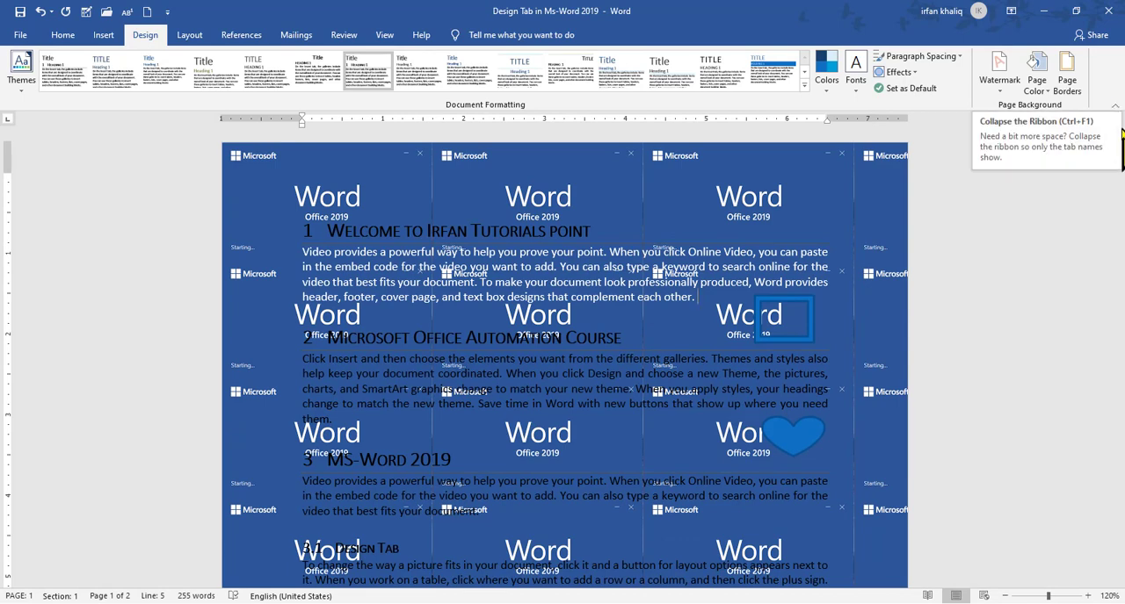
pyautogui.moveTo(1117, 180); pyautogui.dragTo(1121, 126)
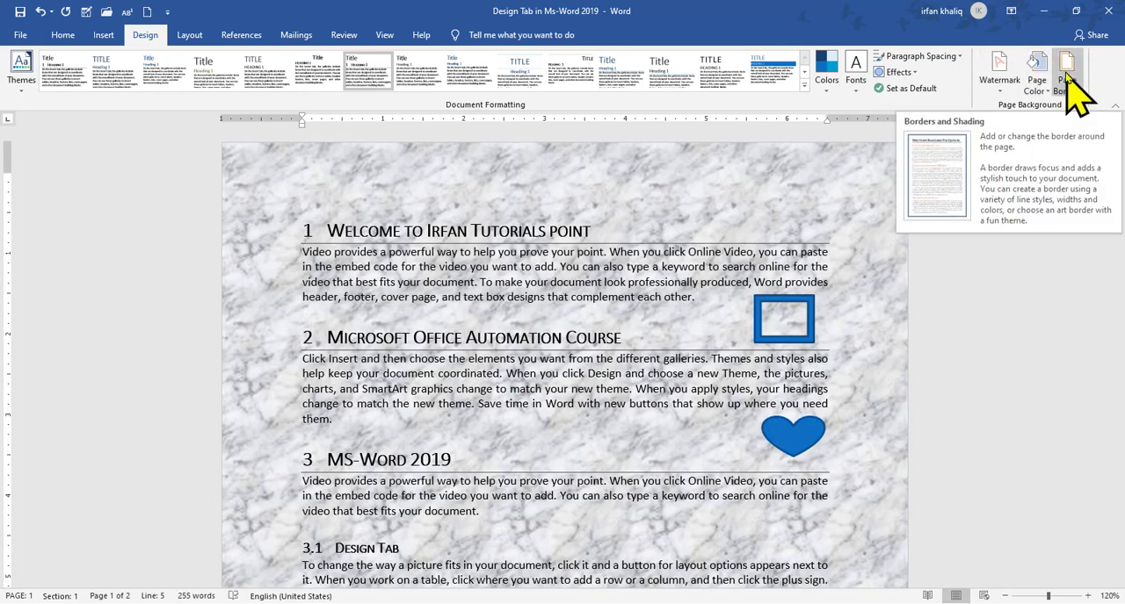
# Remove the blank second page by deleting the empty lines at the end of the document
pyautogui.moveTo(1114, 169); pyautogui.dragTo(1114, 339)
pyautogui.click(487, 490)
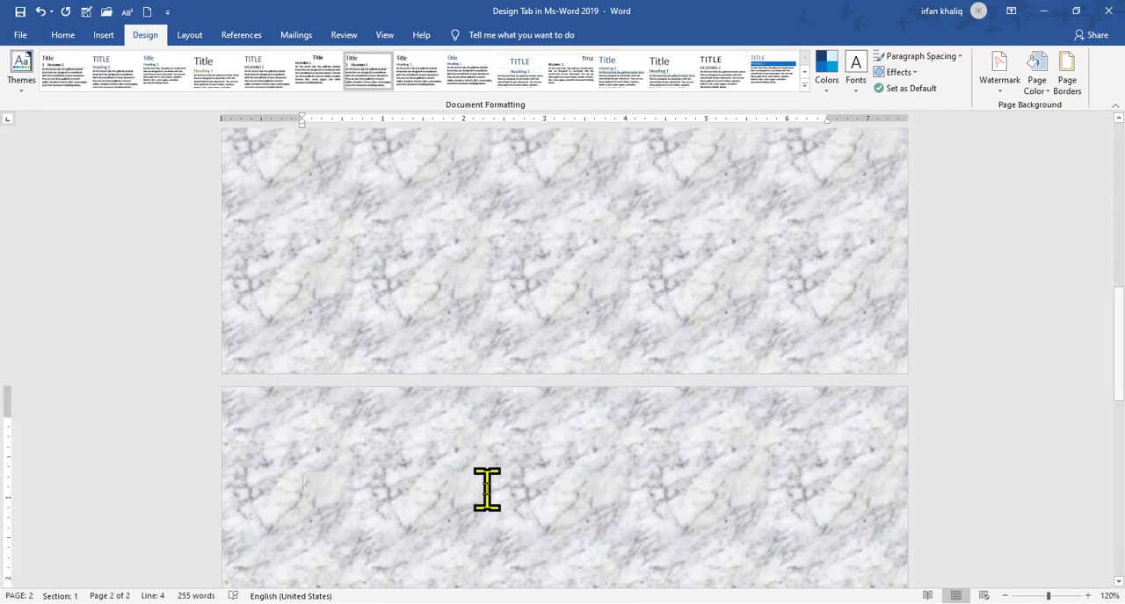
pyautogui.press('BackSpace')
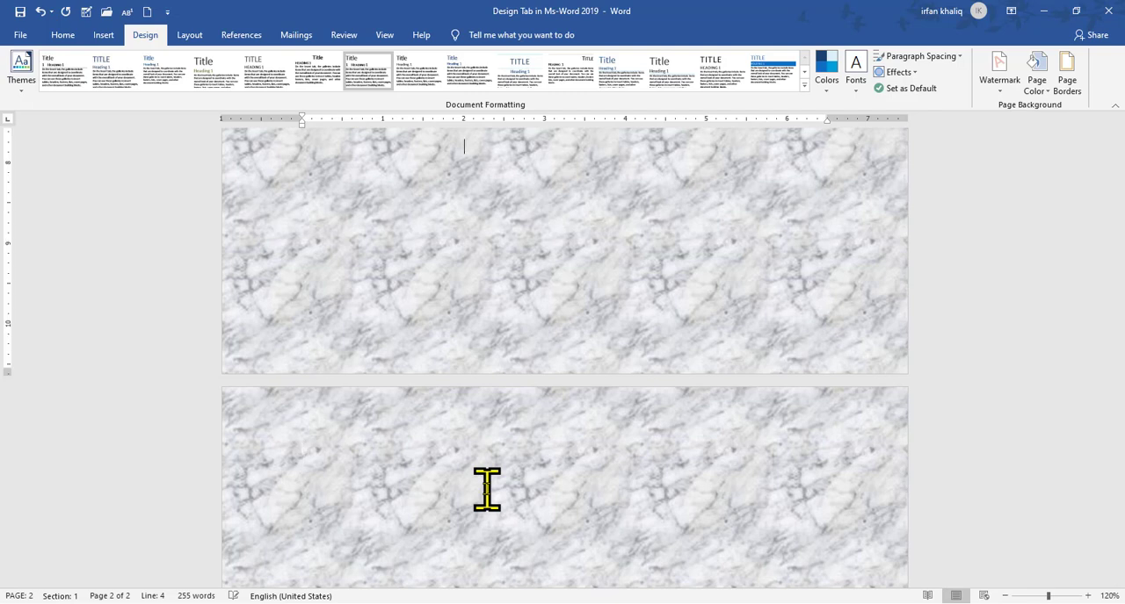
pyautogui.press('BackSpace')
pyautogui.moveTo(1121, 387); pyautogui.dragTo(1122, 157)
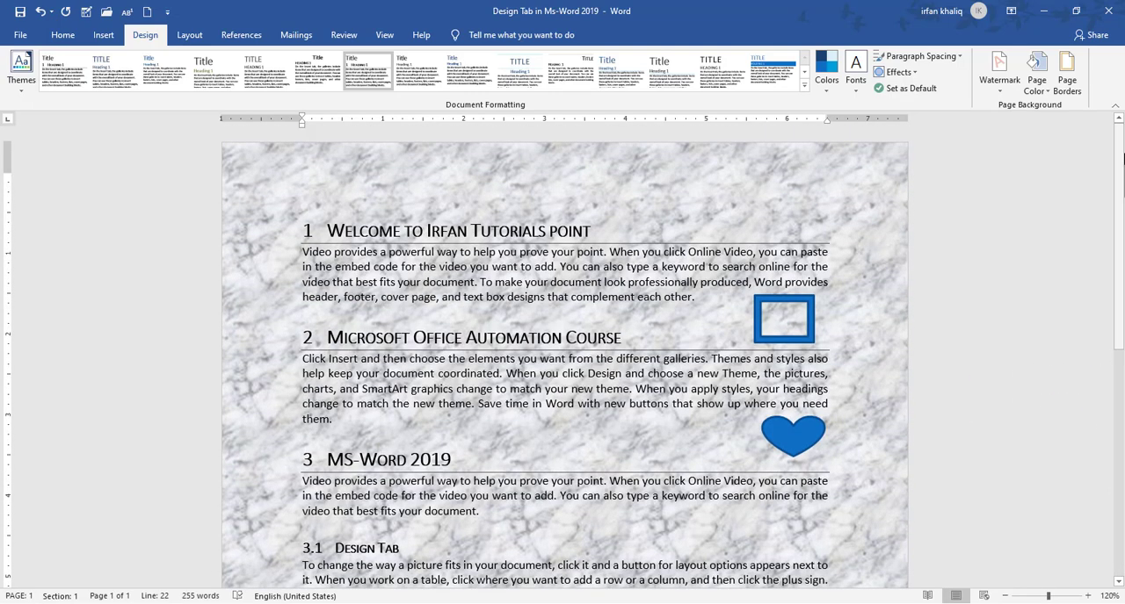
# Open the Borders and Shading settings and look through the paragraph border, page border and shading options
pyautogui.click(1074, 87)
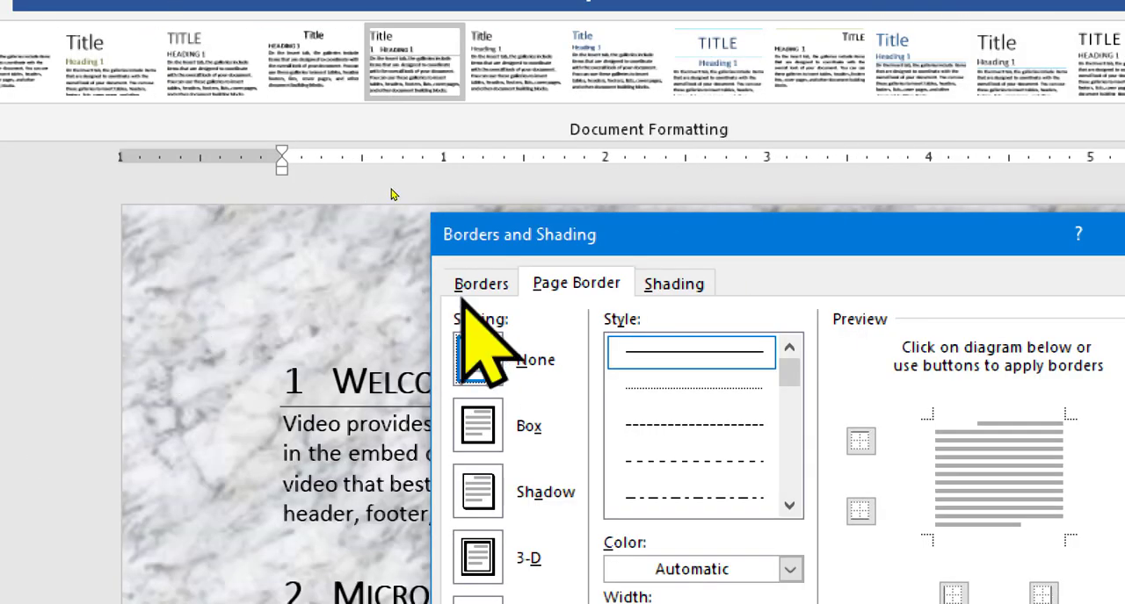
pyautogui.click(479, 286)
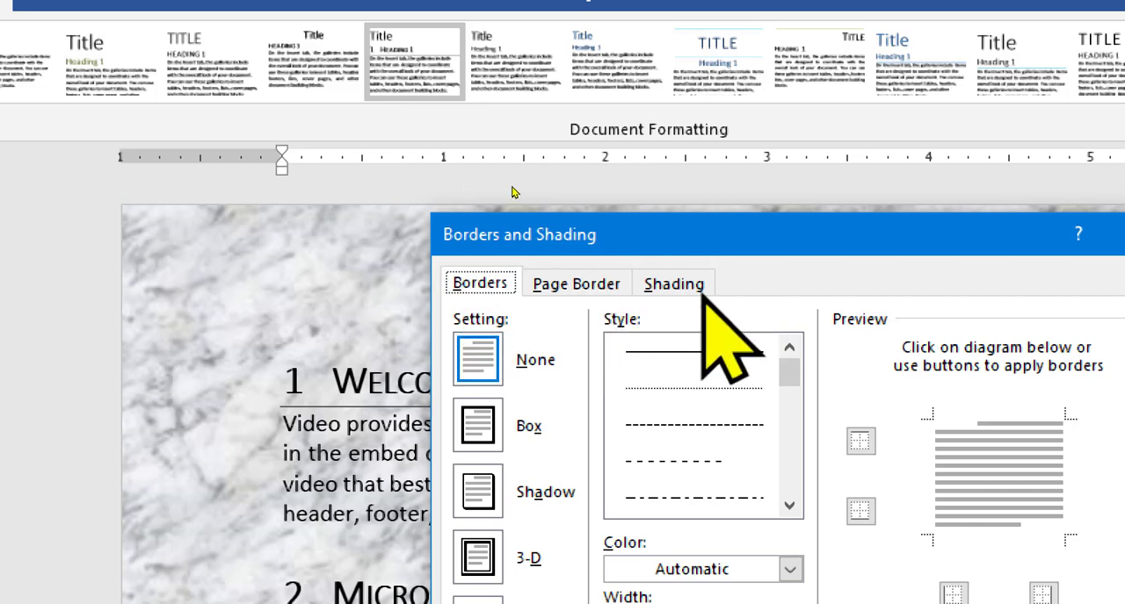
pyautogui.click(577, 284)
pyautogui.click(674, 286)
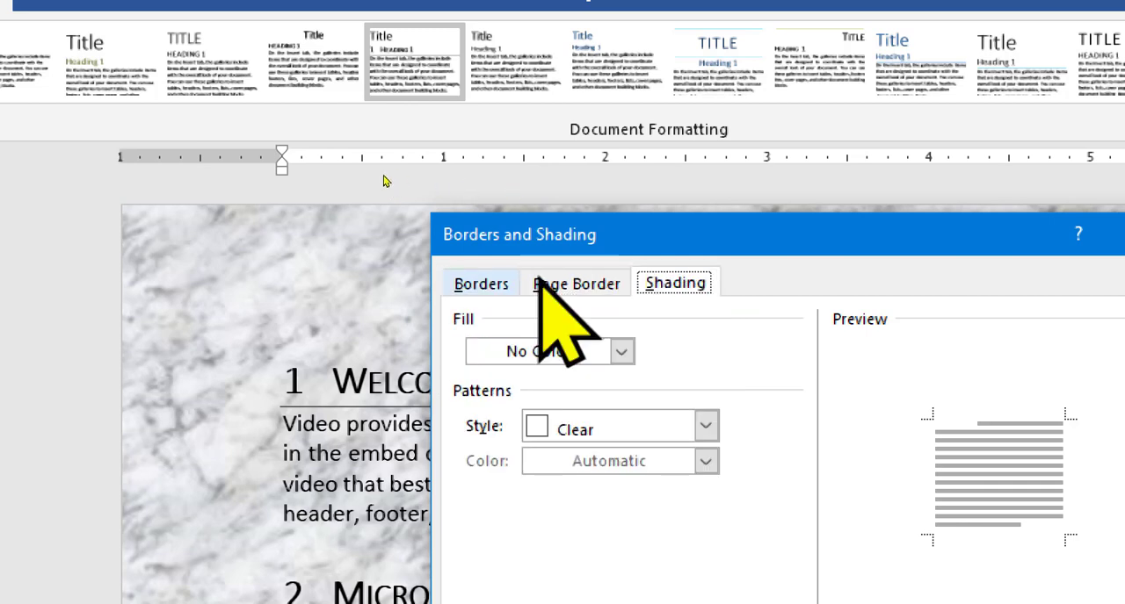
pyautogui.click(465, 283)
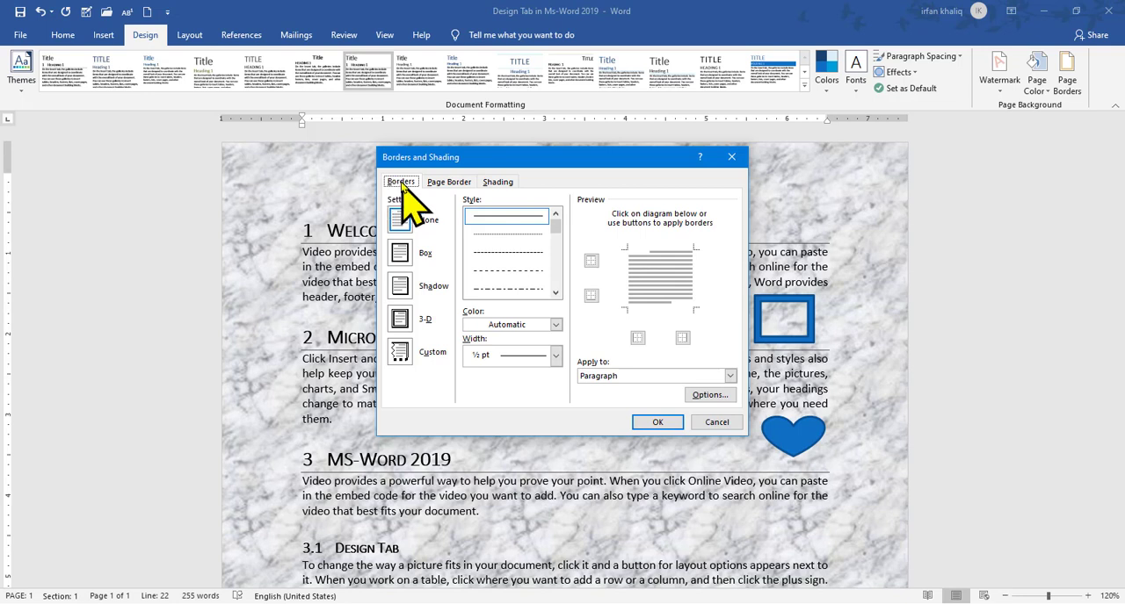
pyautogui.click(452, 185)
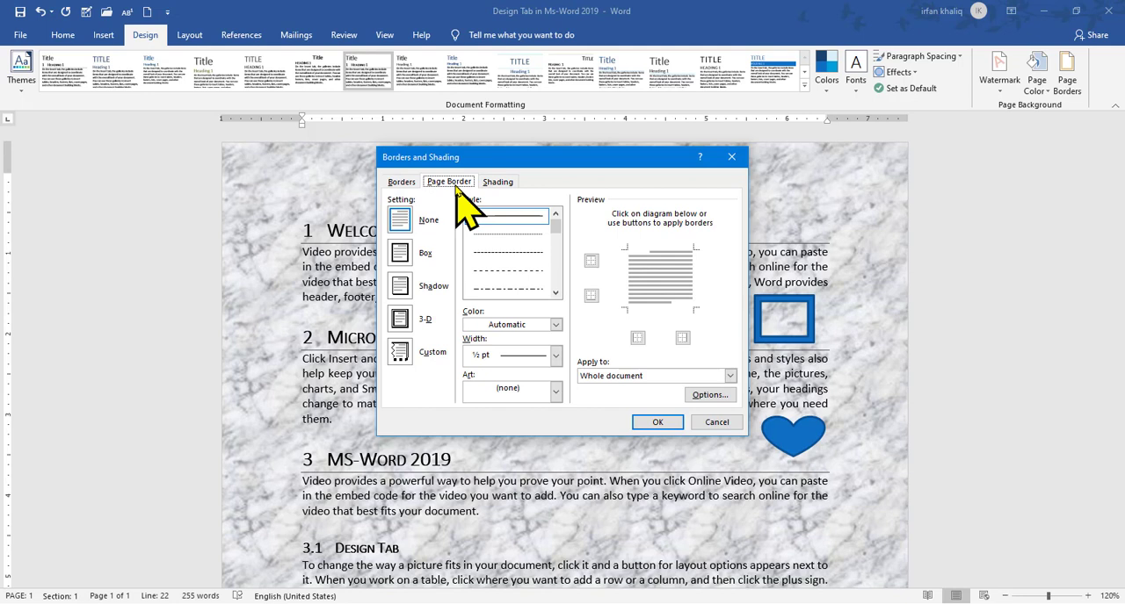
pyautogui.click(498, 183)
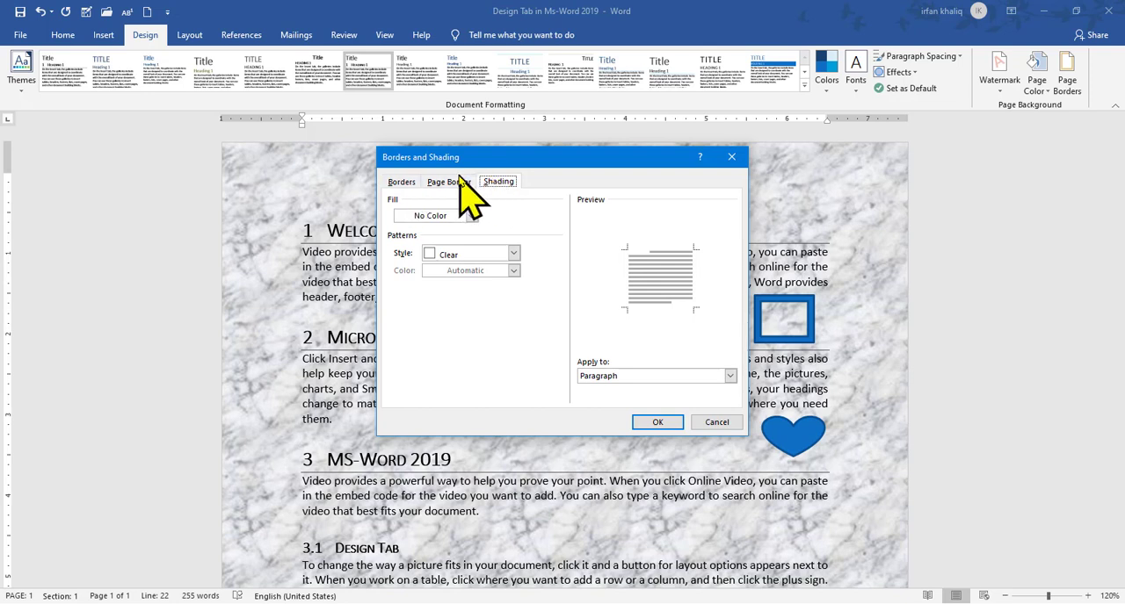
# Try the Box, Shadow, 3-D and Custom settings for the page border, and choose Box
pyautogui.click(451, 183)
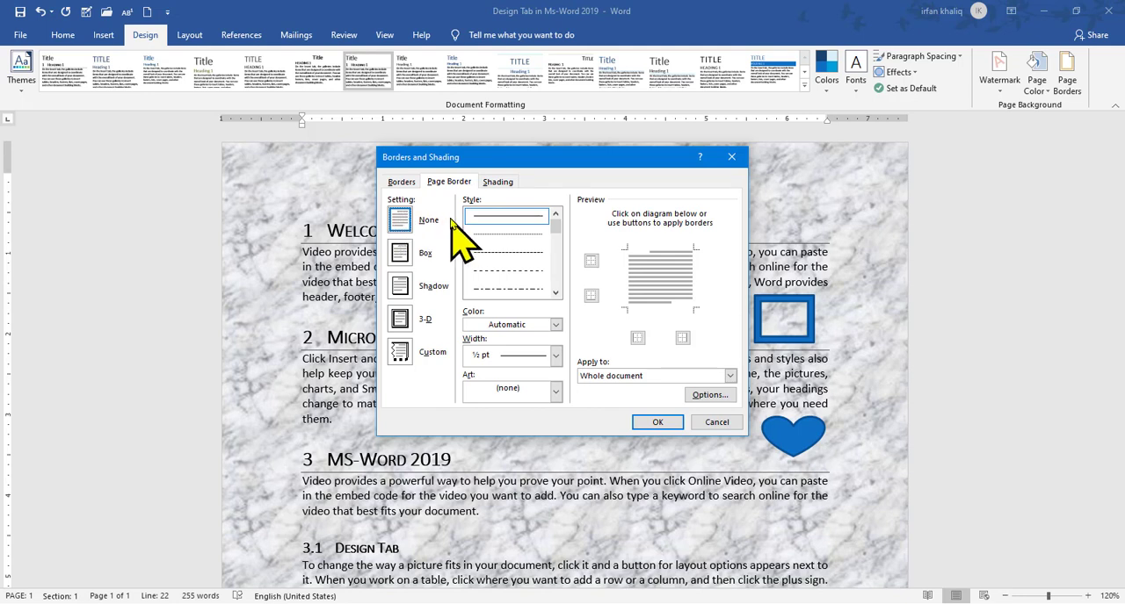
pyautogui.click(399, 254)
pyautogui.click(401, 287)
pyautogui.click(400, 320)
pyautogui.click(398, 352)
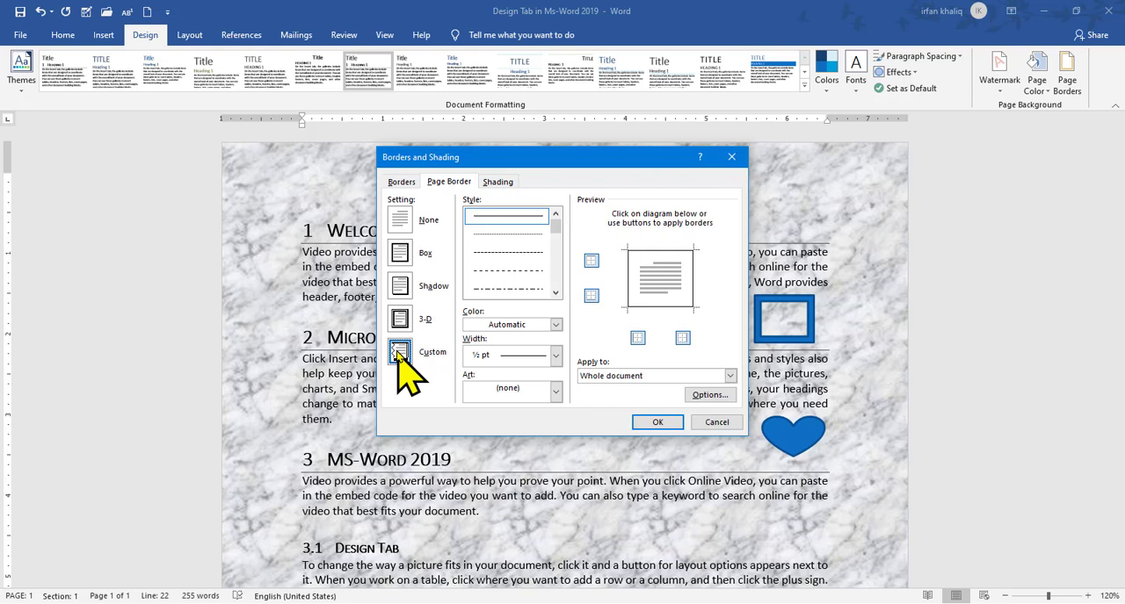
pyautogui.click(399, 254)
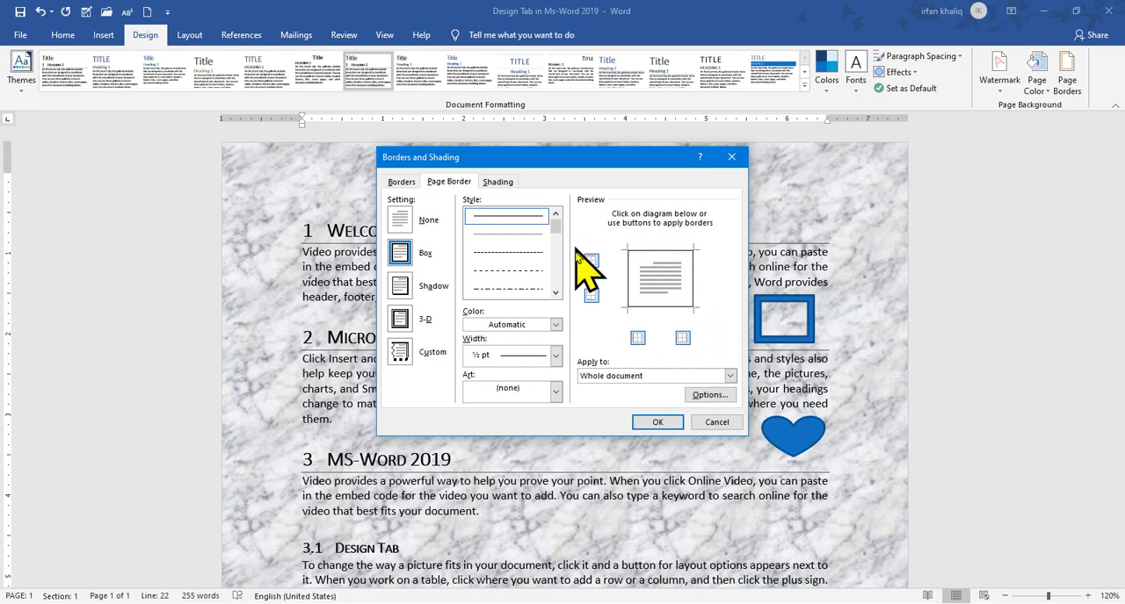
# Browse the page border line styles and choose the triple-line style
pyautogui.click(555, 291)
pyautogui.click(555, 292)
pyautogui.click(555, 214)
pyautogui.click(525, 220)
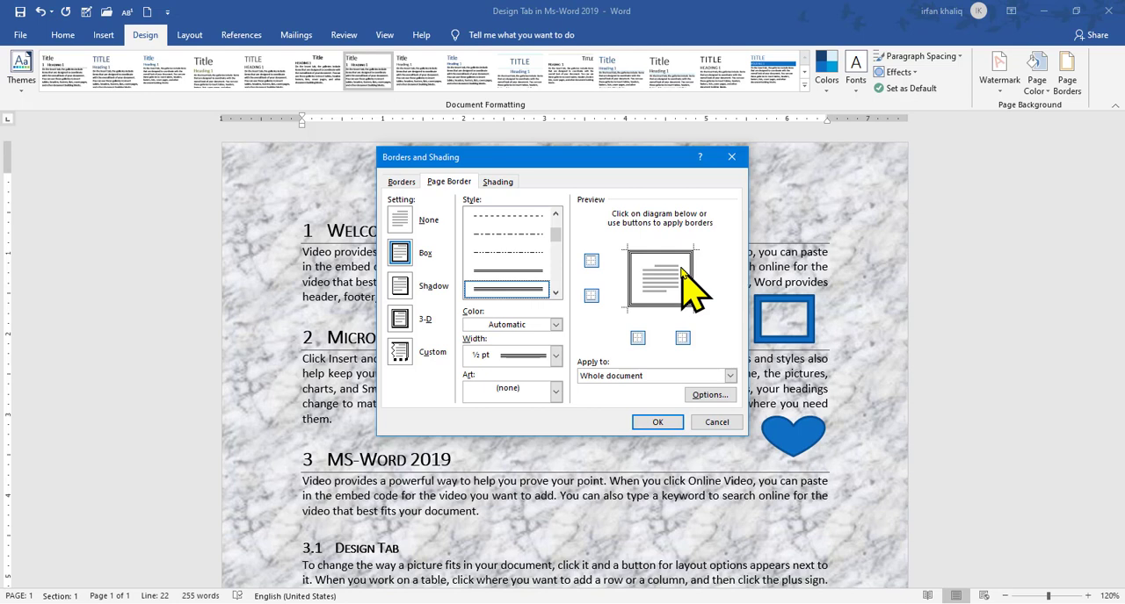
# Try removing and restoring the right, left, bottom and top sides of the triple-line page border in the preview
pyautogui.click(682, 339)
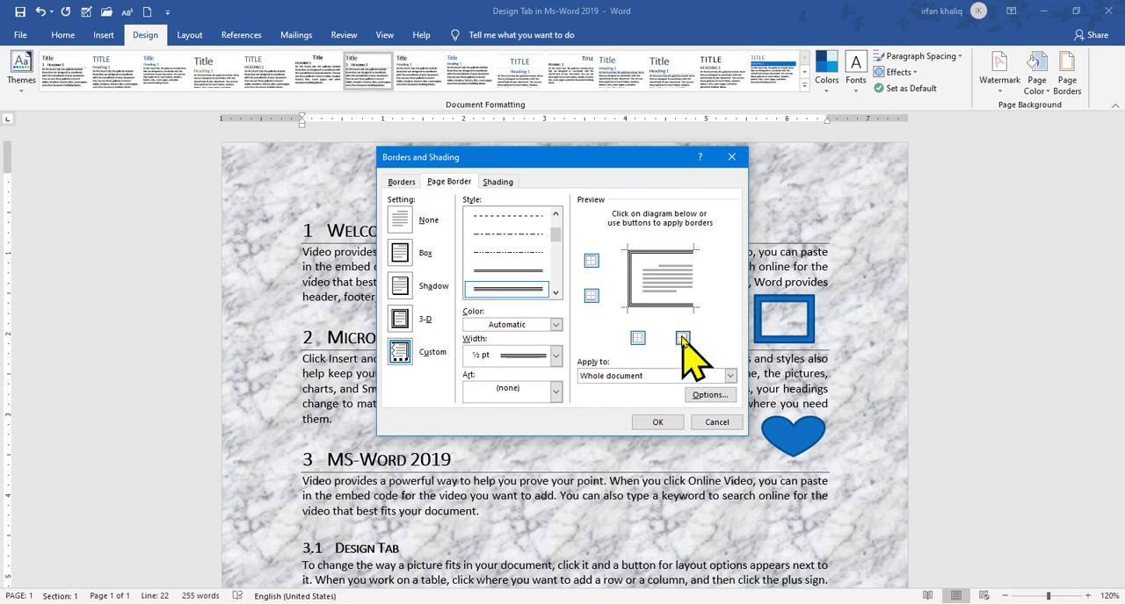
pyautogui.click(683, 339)
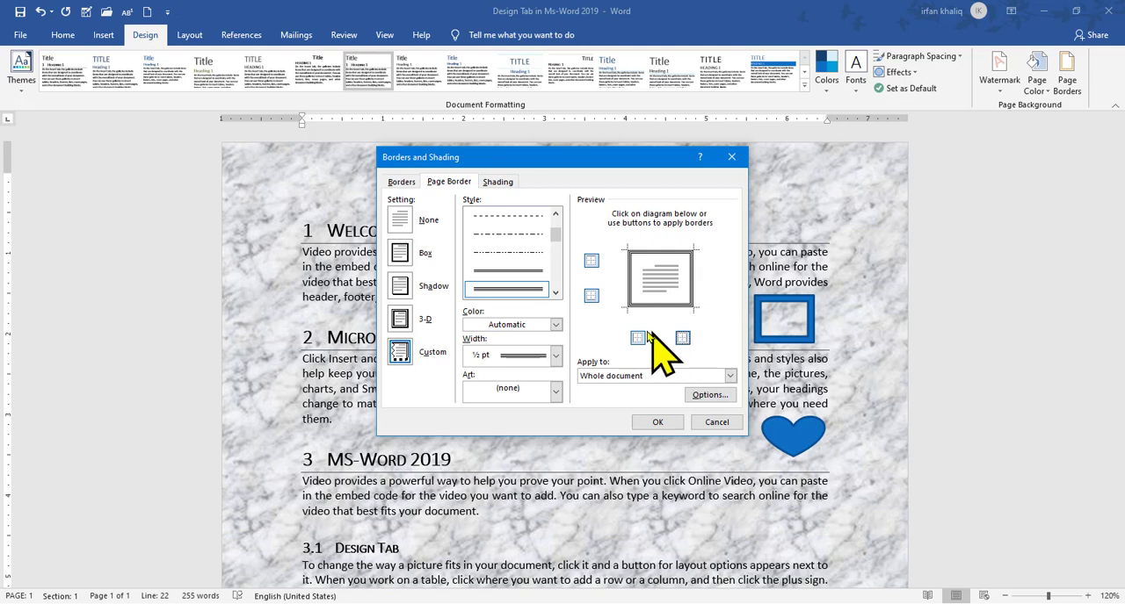
pyautogui.click(638, 338)
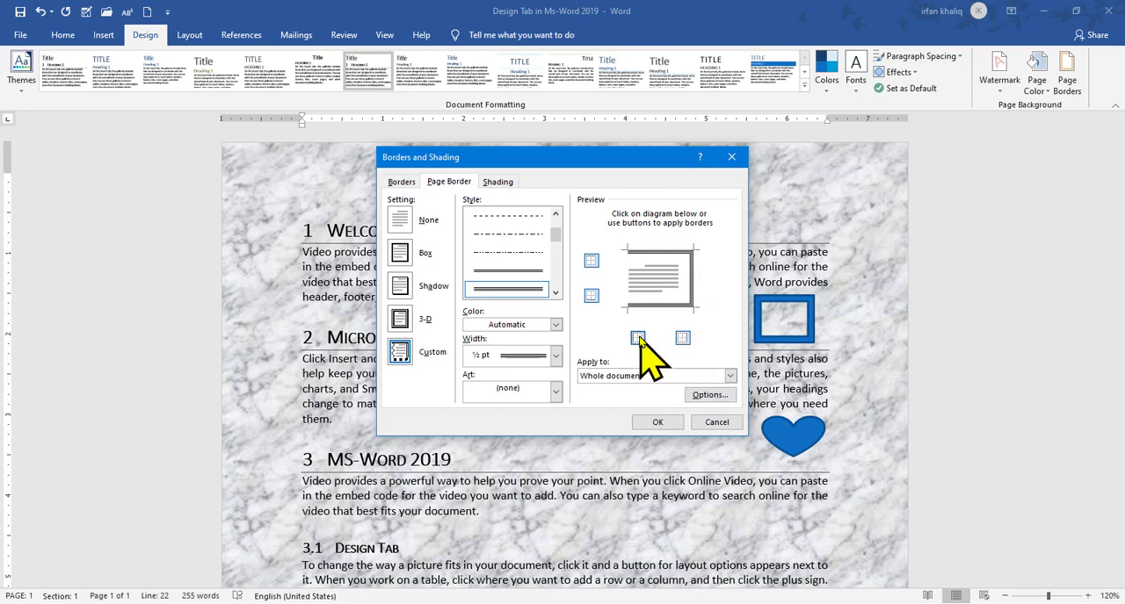
pyautogui.click(638, 339)
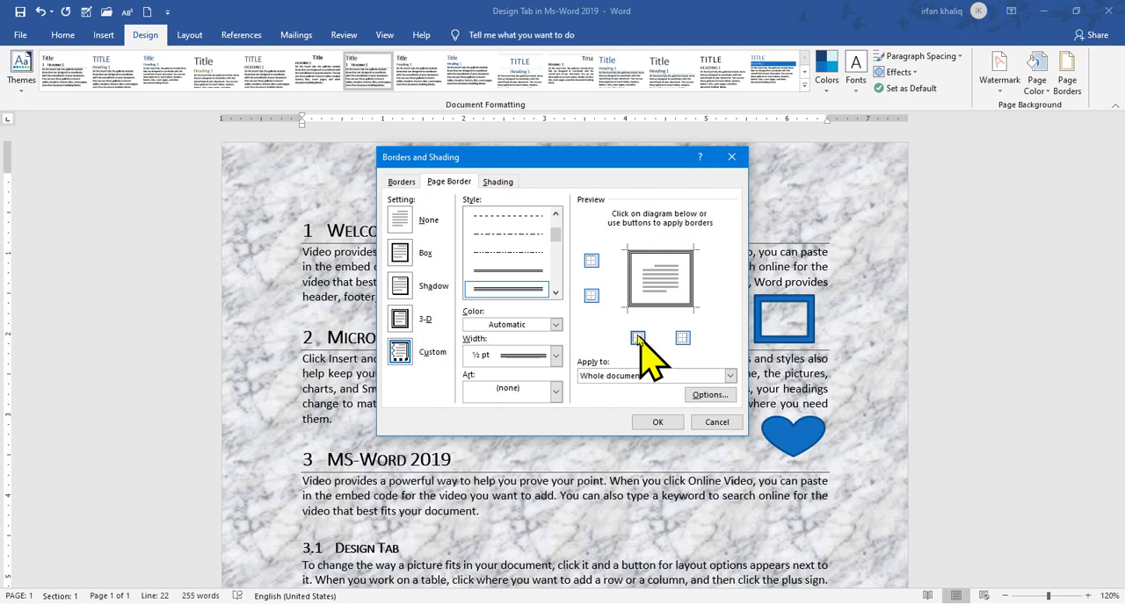
pyautogui.click(592, 296)
pyautogui.click(591, 261)
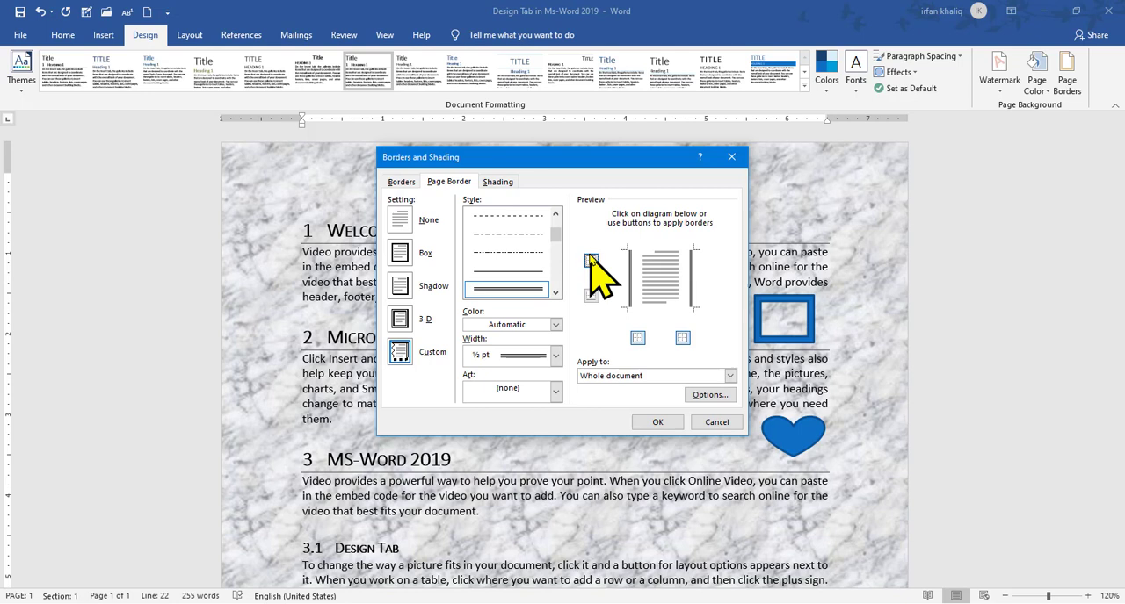
pyautogui.click(592, 260)
pyautogui.click(591, 296)
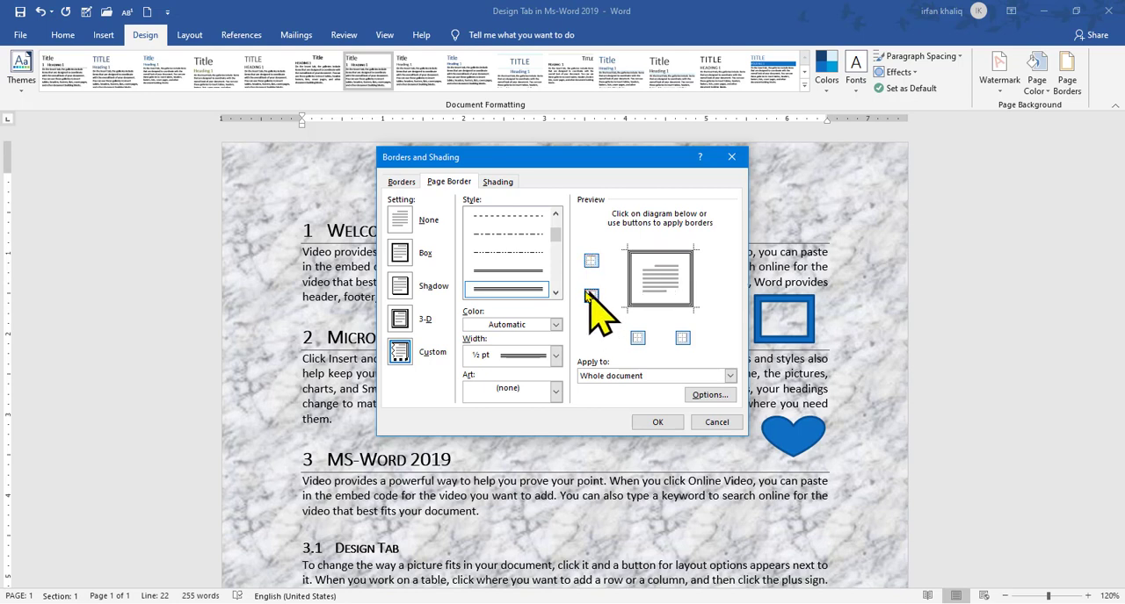
# Set the page border to a red dash-dot line 3 pt wide, using the Box setting
pyautogui.click(500, 234)
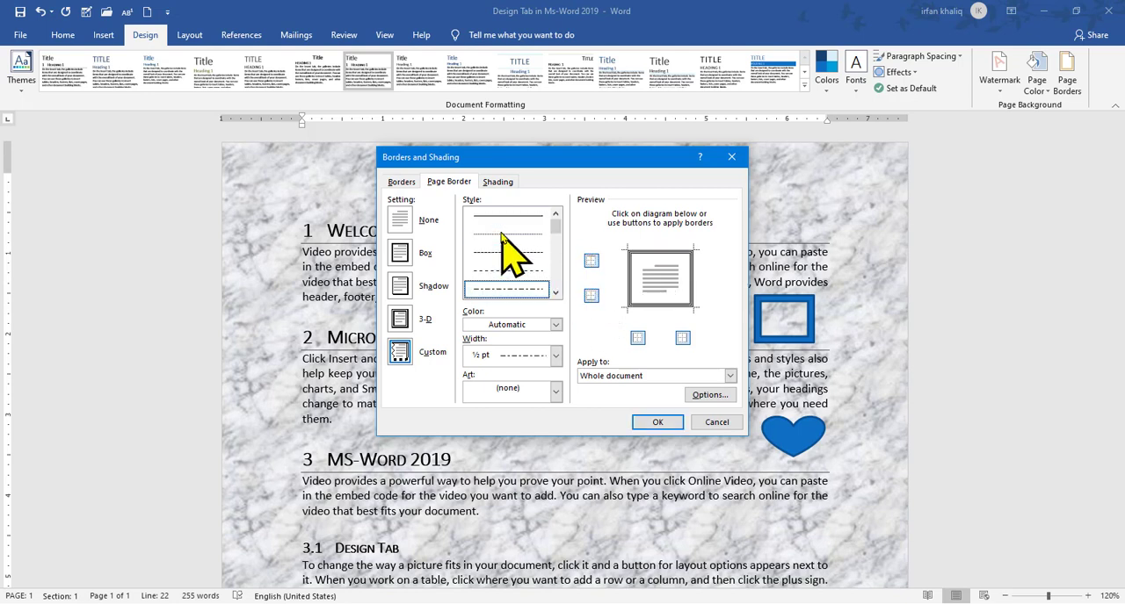
pyautogui.click(554, 325)
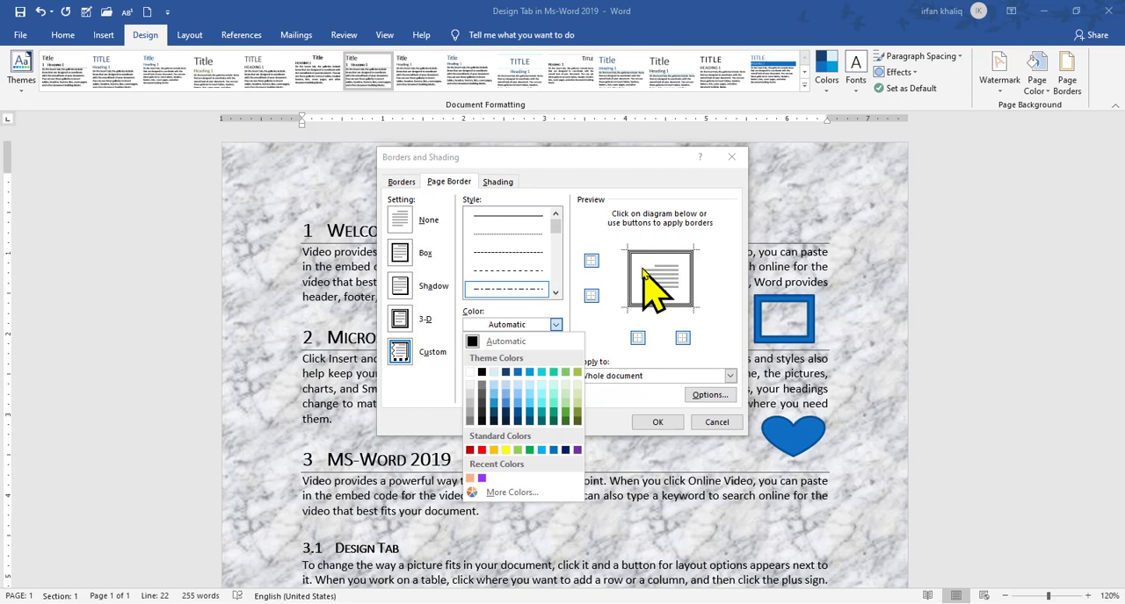
pyautogui.click(481, 451)
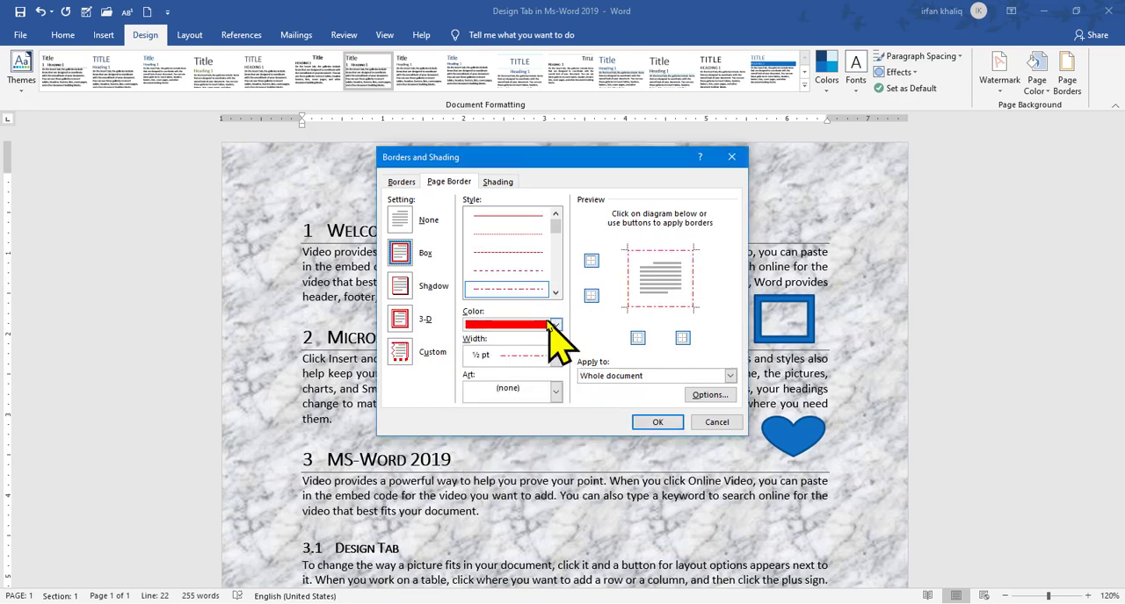
pyautogui.click(555, 355)
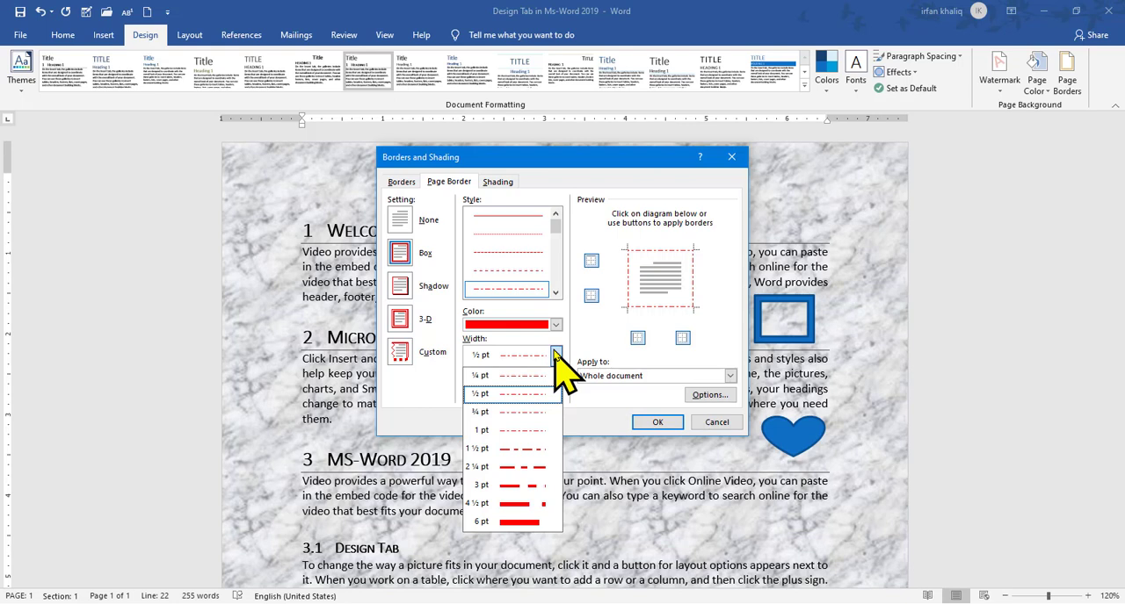
pyautogui.click(517, 485)
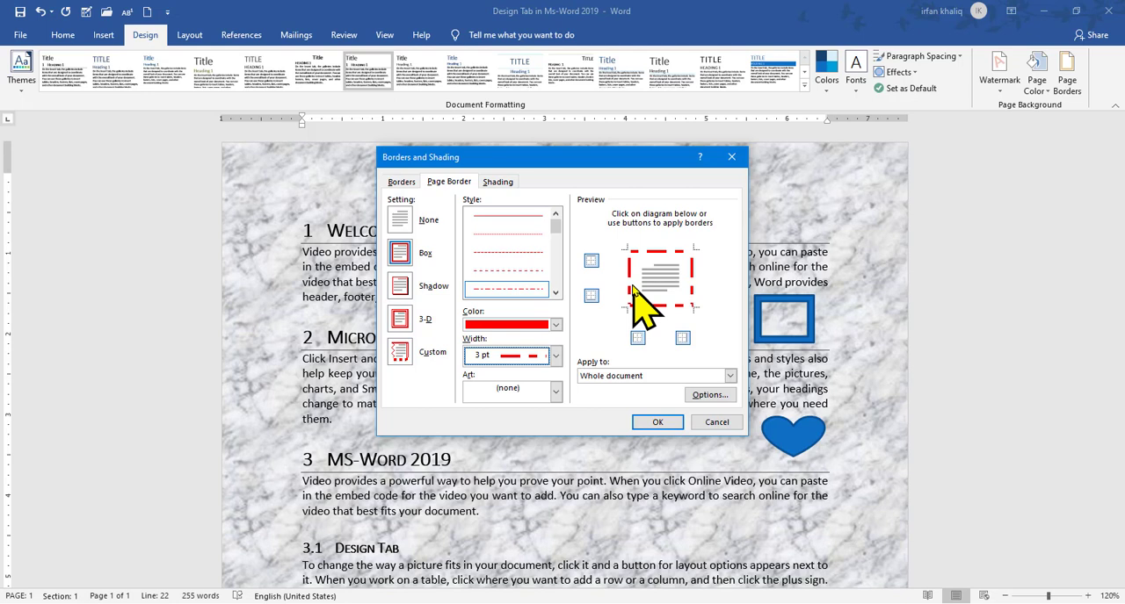
# Show the choices for which part of the document the page border applies to
pyautogui.click(730, 376)
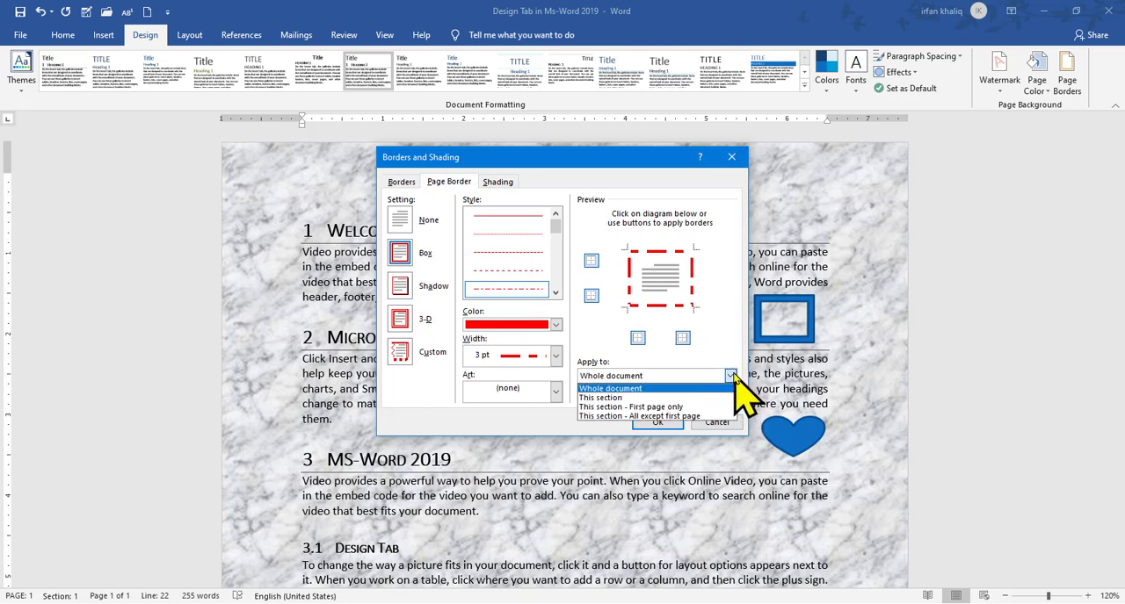
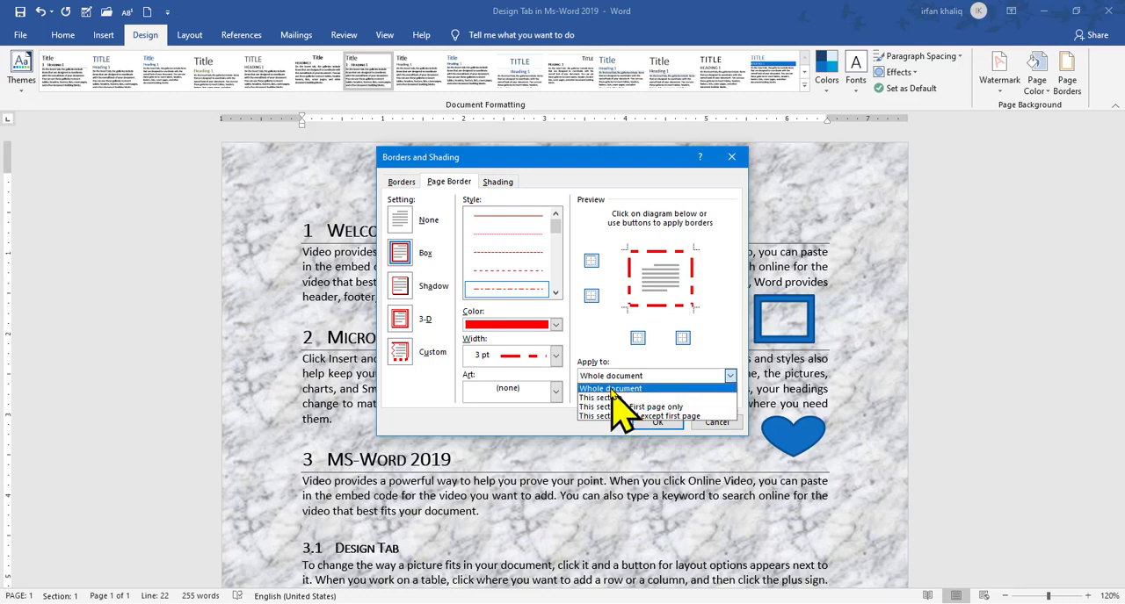
# Apply the red dash-dot page border to the whole document
pyautogui.click(611, 389)
pyautogui.click(657, 422)
pyautogui.moveTo(1121, 338); pyautogui.dragTo(1120, 185)
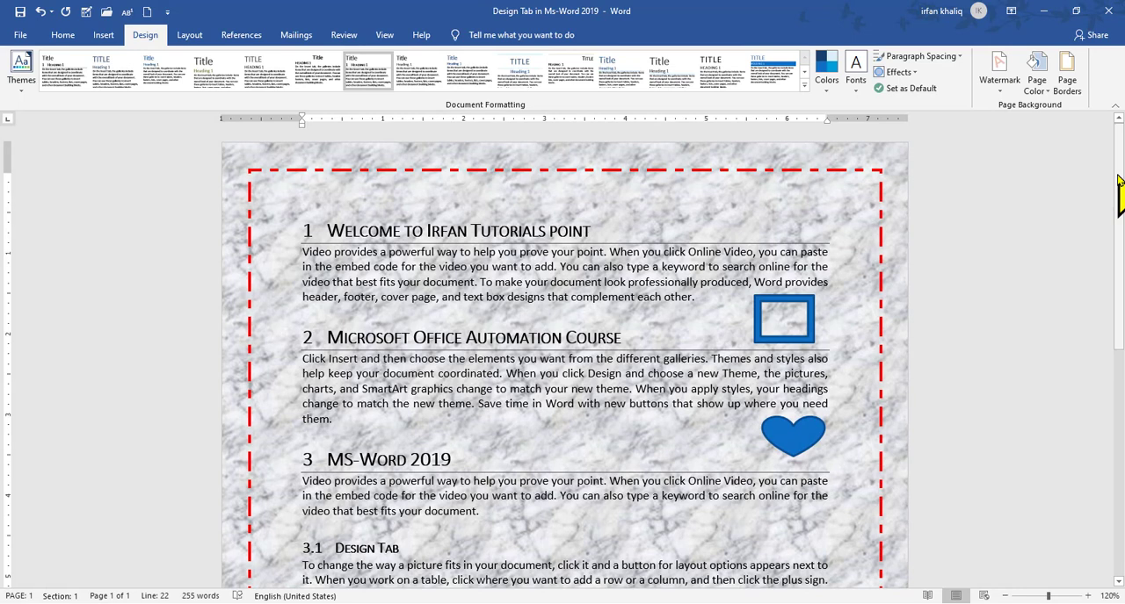
# Replace the page border with the five-pointed star art border in red and review it on the page
pyautogui.click(1067, 74)
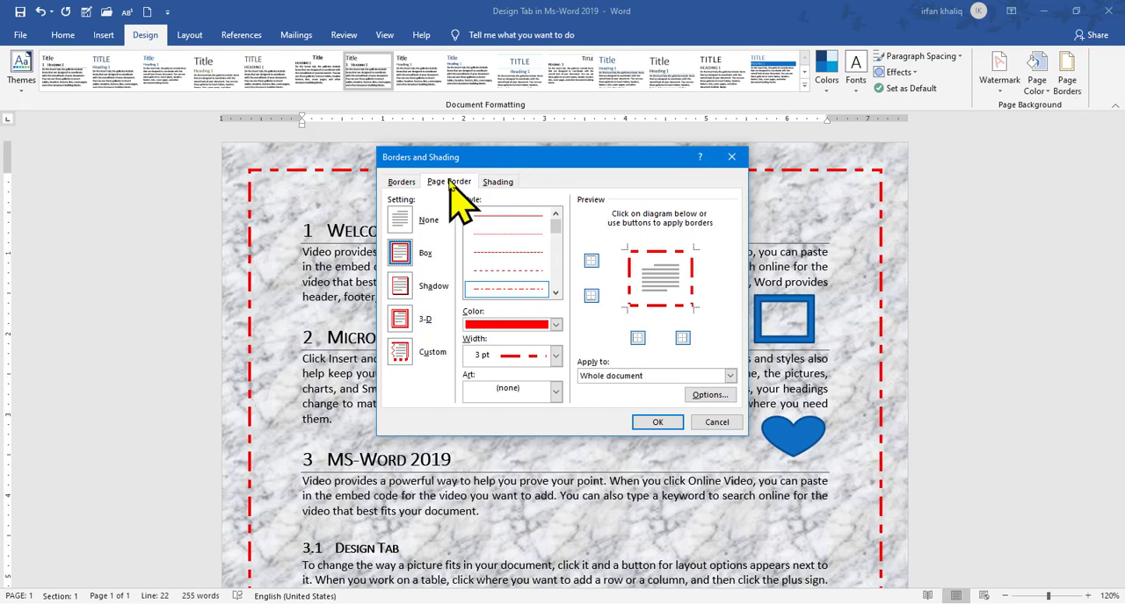
pyautogui.click(555, 392)
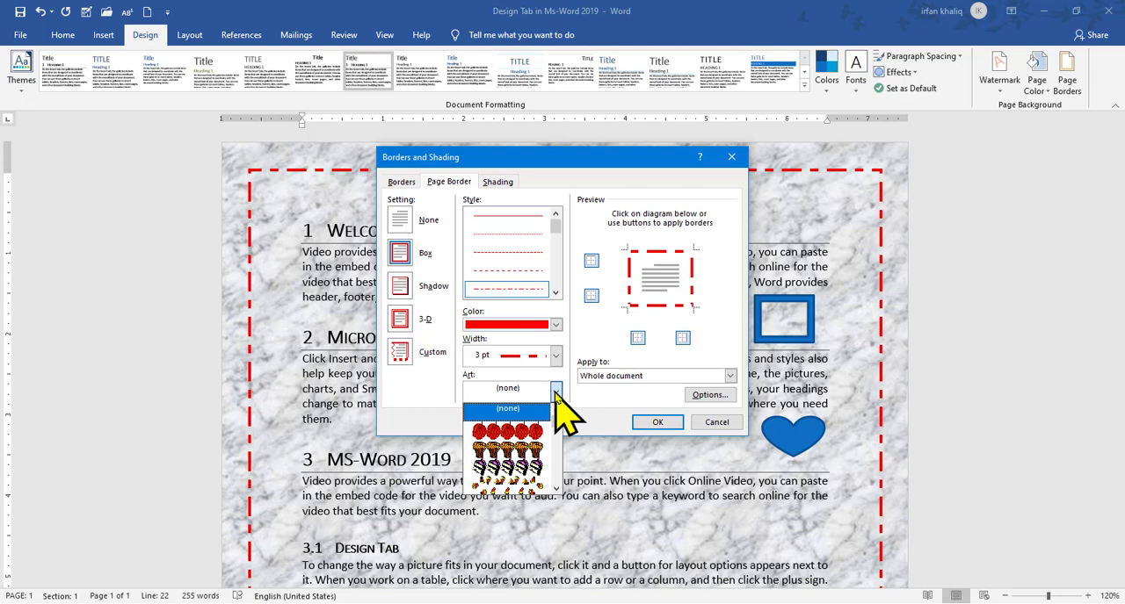
pyautogui.moveTo(556, 414); pyautogui.dragTo(558, 450)
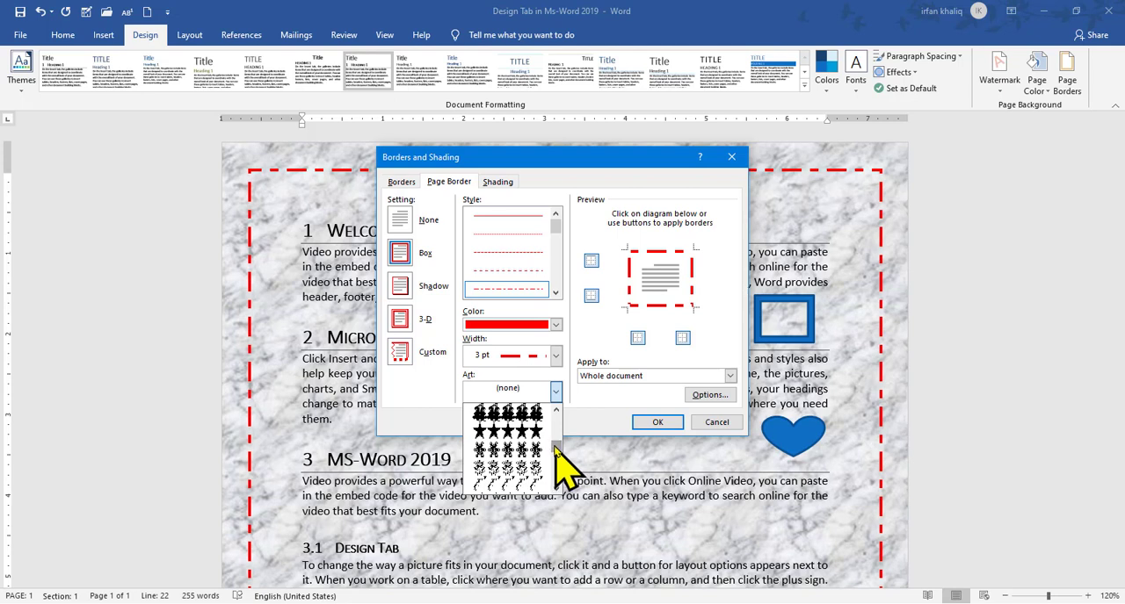
pyautogui.click(521, 439)
pyautogui.click(520, 436)
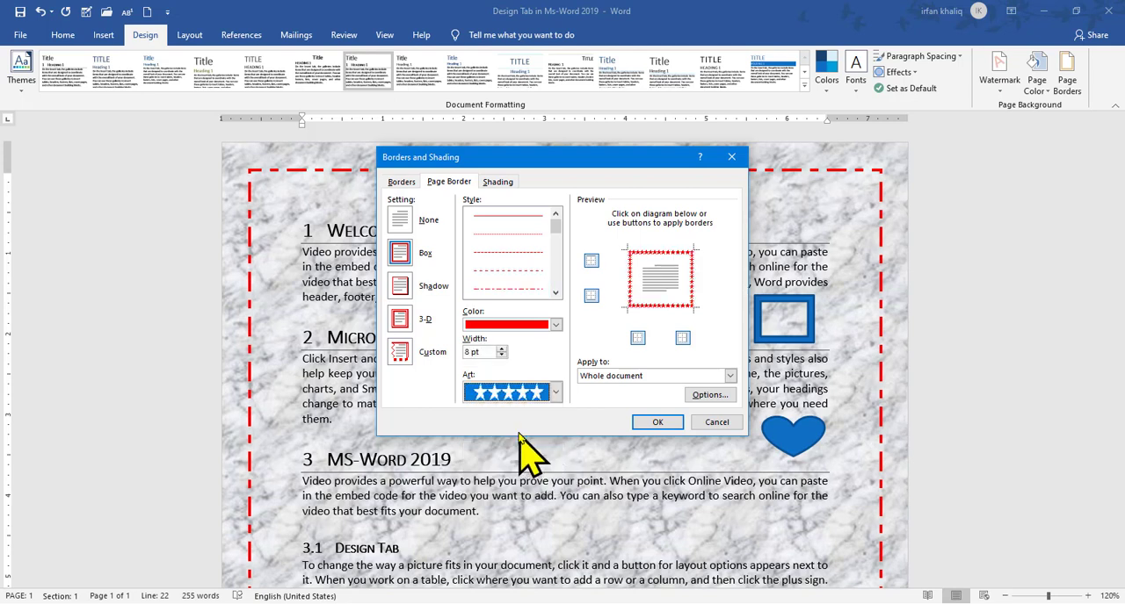
pyautogui.click(657, 422)
pyautogui.scroll(-3, 650, 424)
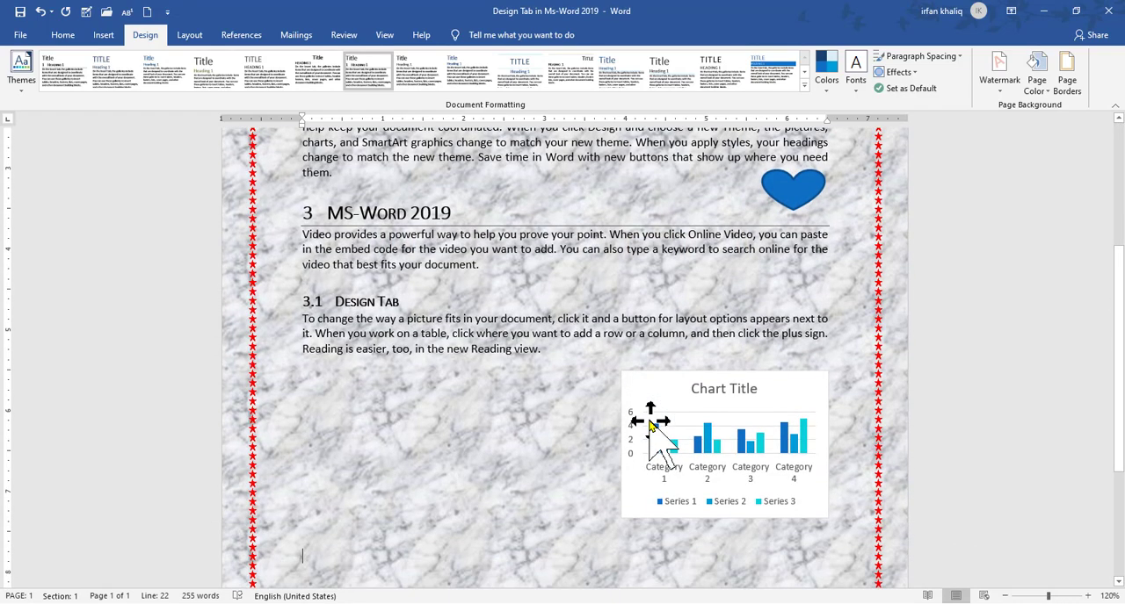
pyautogui.scroll(2, 1108, 263)
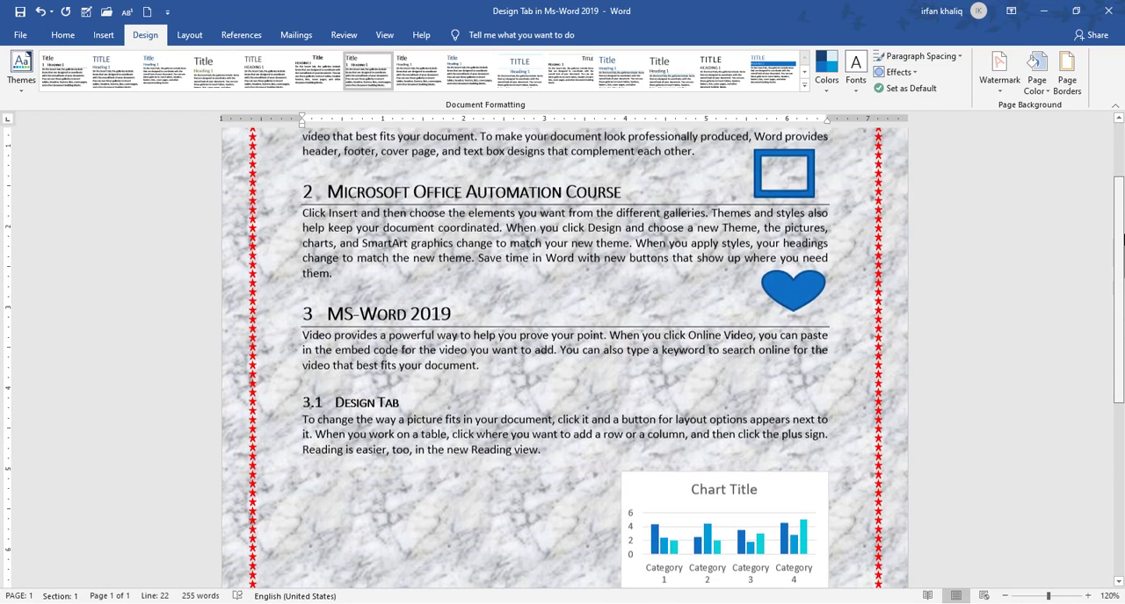
pyautogui.scroll(1, 565, 358)
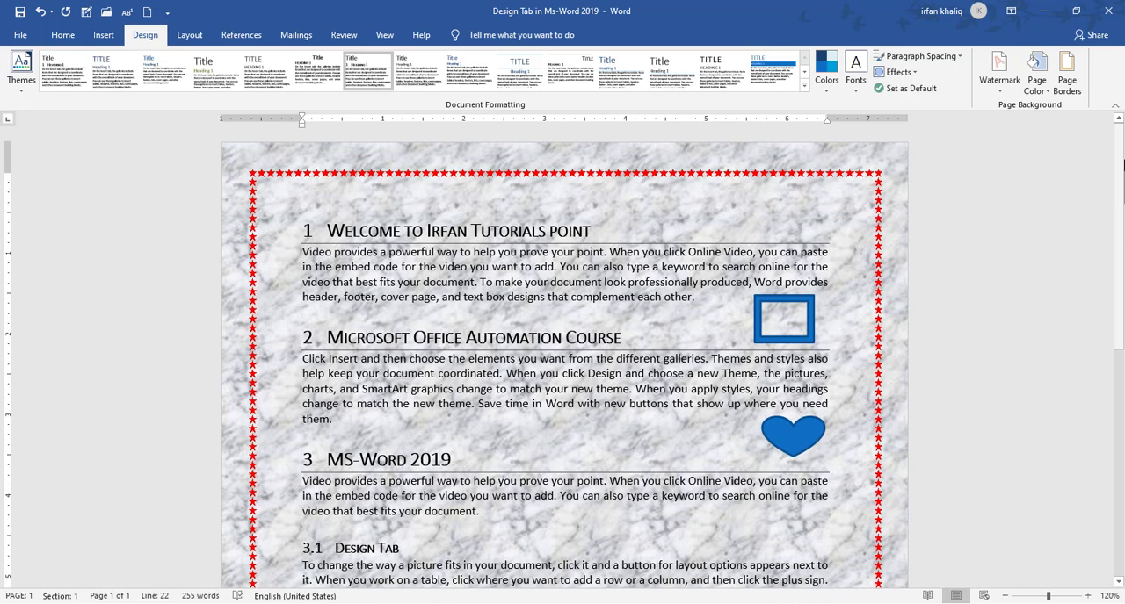
# Set the width of the star page border to 17 pt
pyautogui.click(1065, 78)
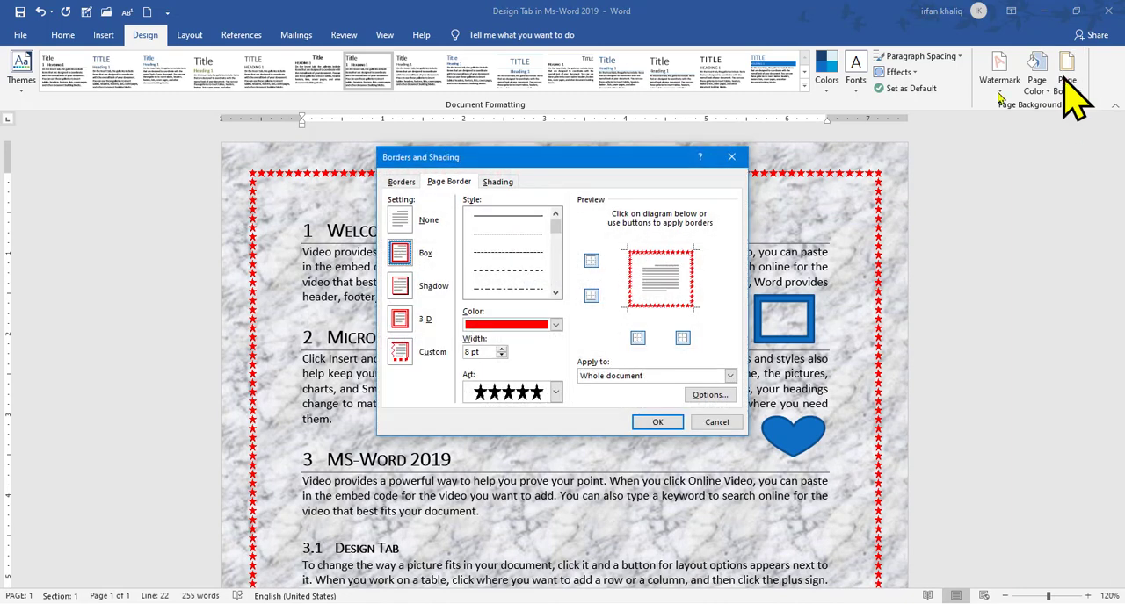
pyautogui.click(501, 352)
pyautogui.click(502, 352)
pyautogui.click(501, 352)
pyautogui.click(501, 351)
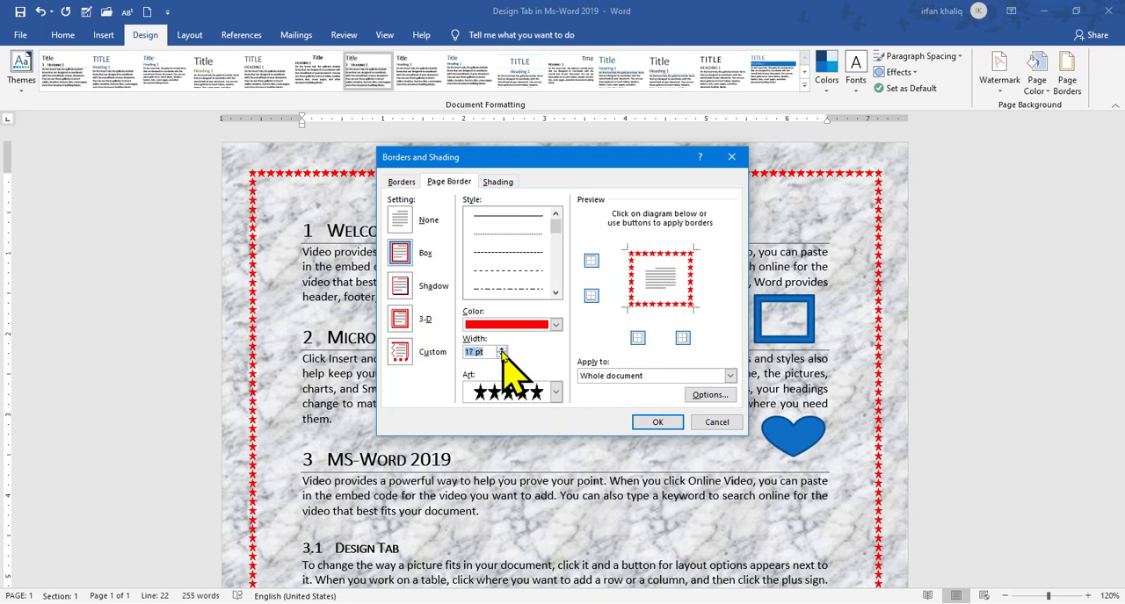
pyautogui.click(657, 422)
pyautogui.scroll(-3, 650, 430)
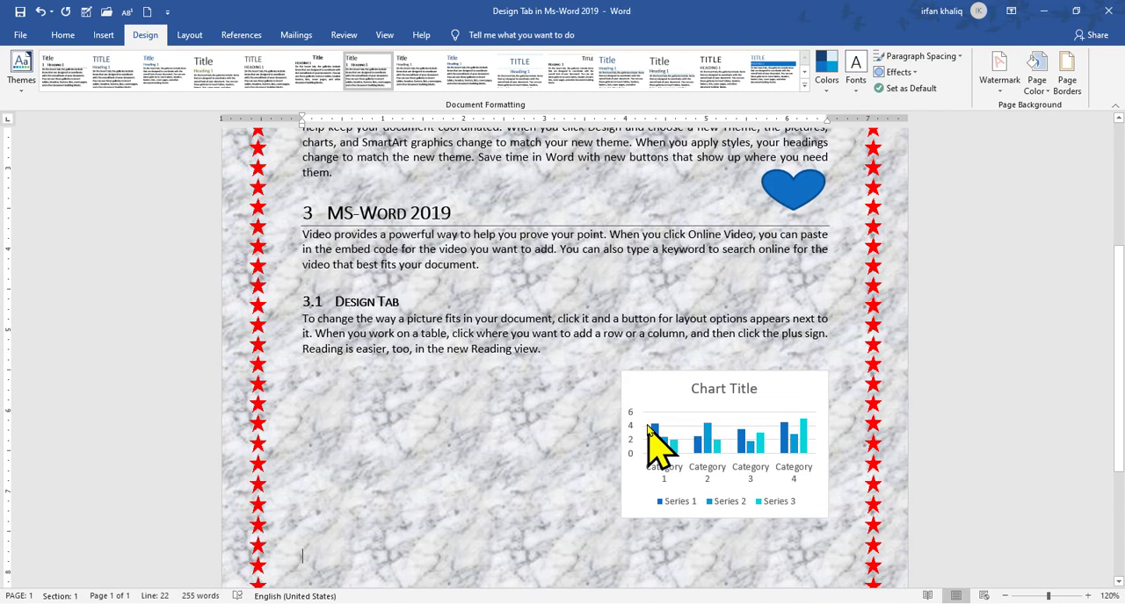
# Insert a blank page at the end of the document and check its page border
pyautogui.moveTo(1122, 390); pyautogui.dragTo(1123, 492)
pyautogui.click(104, 35)
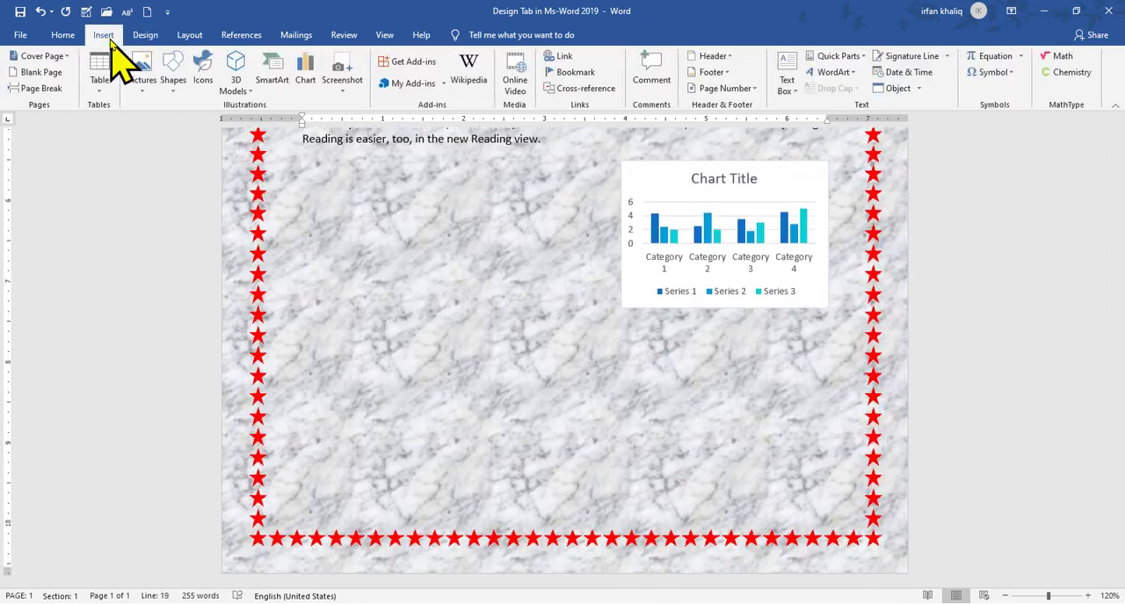
pyautogui.click(41, 74)
pyautogui.moveTo(1119, 316); pyautogui.dragTo(1120, 352)
pyautogui.moveTo(1120, 395); pyautogui.dragTo(1122, 223)
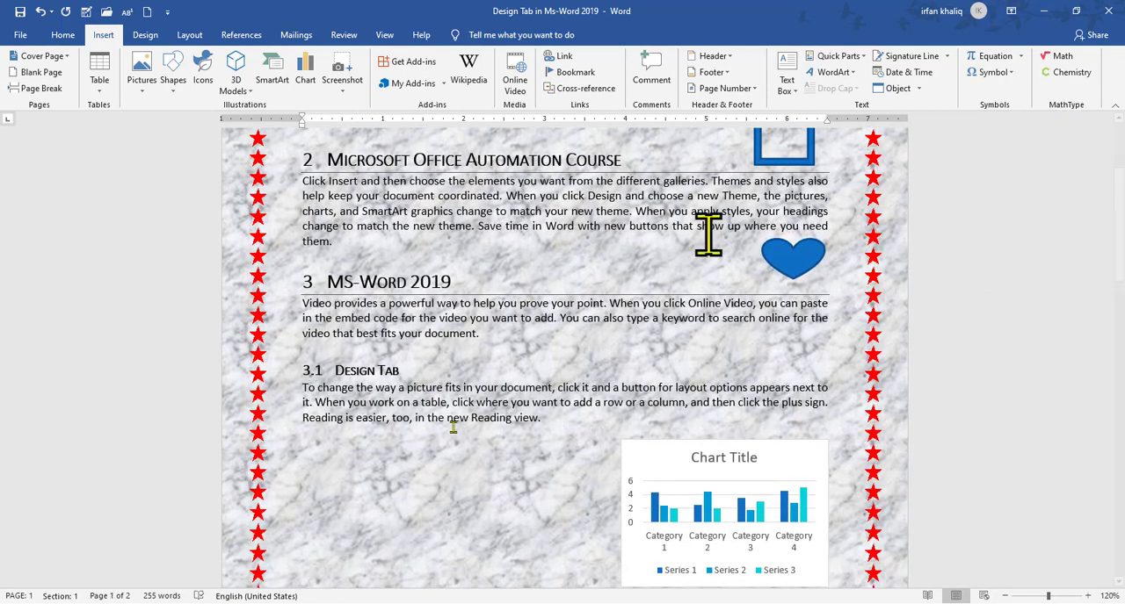
# Select the heading "MS-Word 2019" and choose a double-line border style 2 ¼ pt wide for it
pyautogui.click(385, 472)
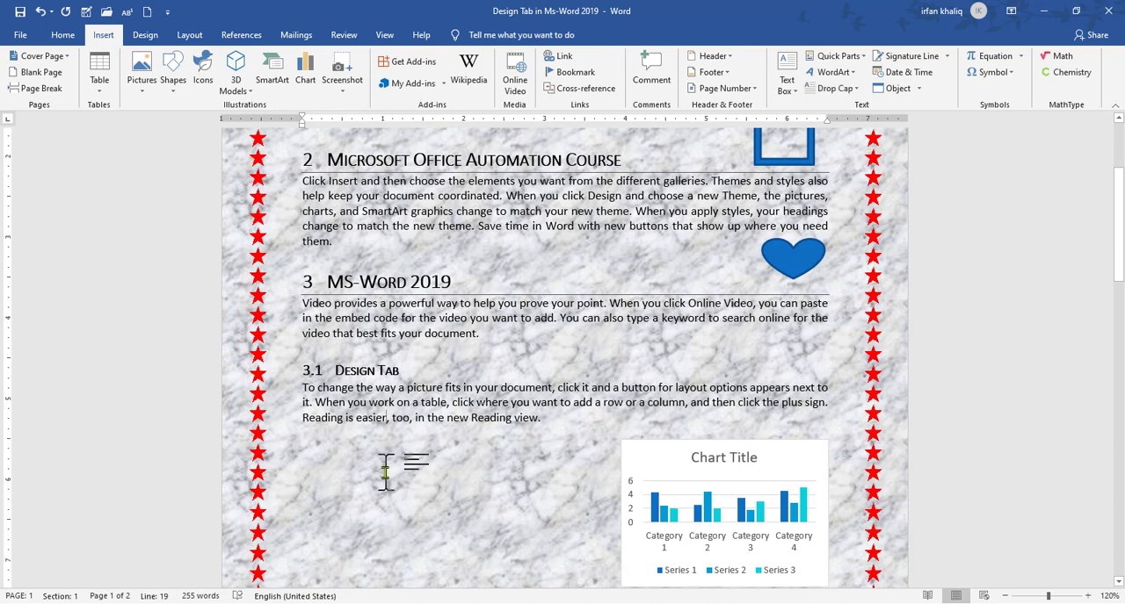
pyautogui.click(145, 35)
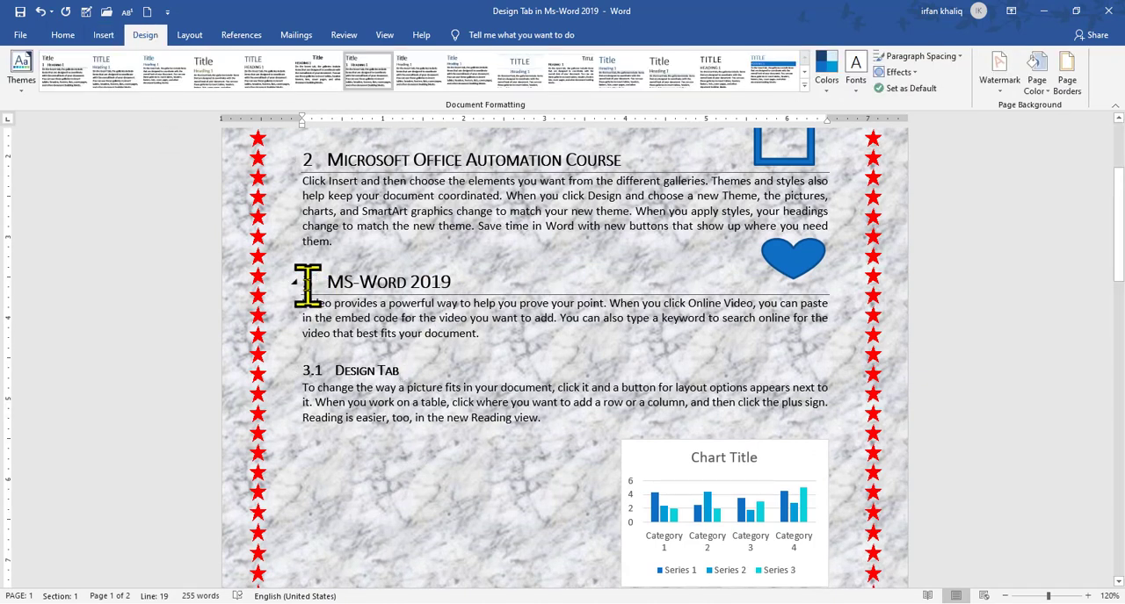
pyautogui.moveTo(301, 283); pyautogui.dragTo(466, 279)
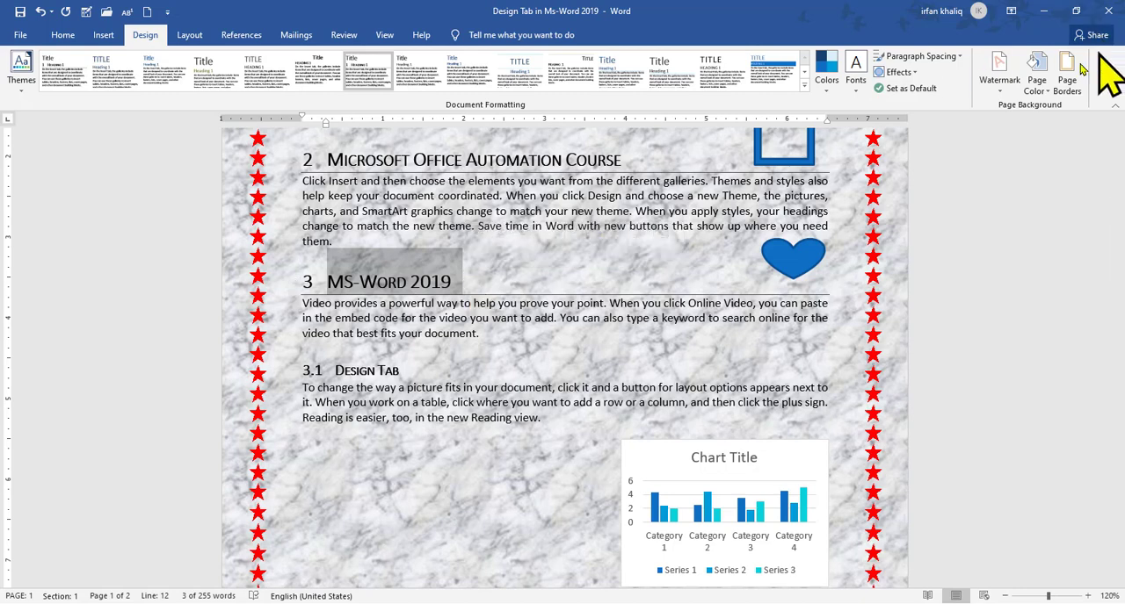
pyautogui.click(1066, 75)
pyautogui.click(400, 182)
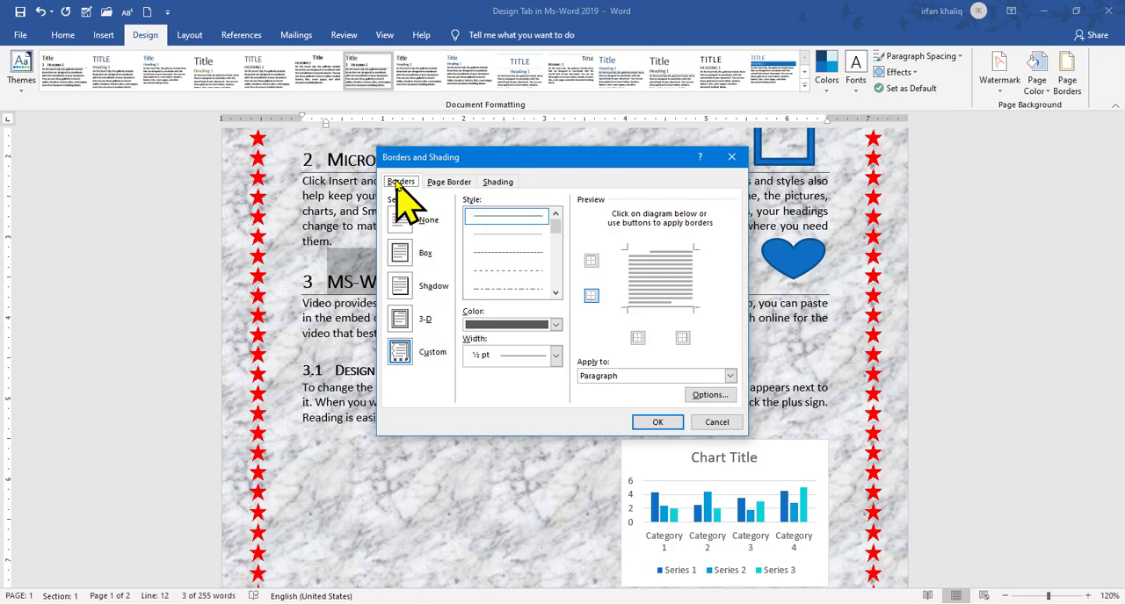
pyautogui.click(555, 295)
pyautogui.click(556, 295)
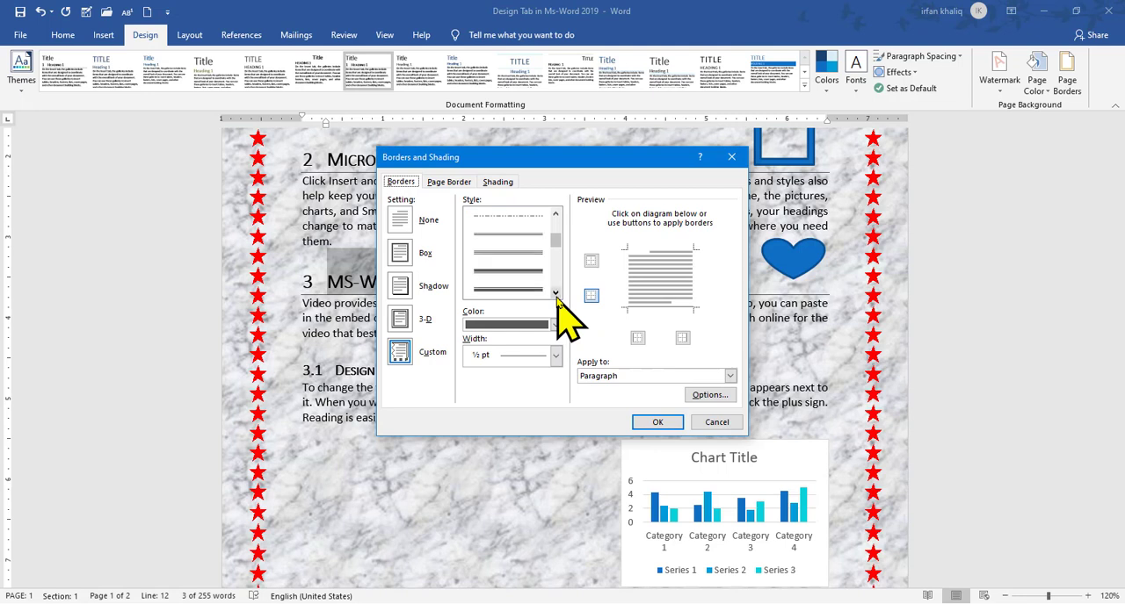
pyautogui.click(496, 235)
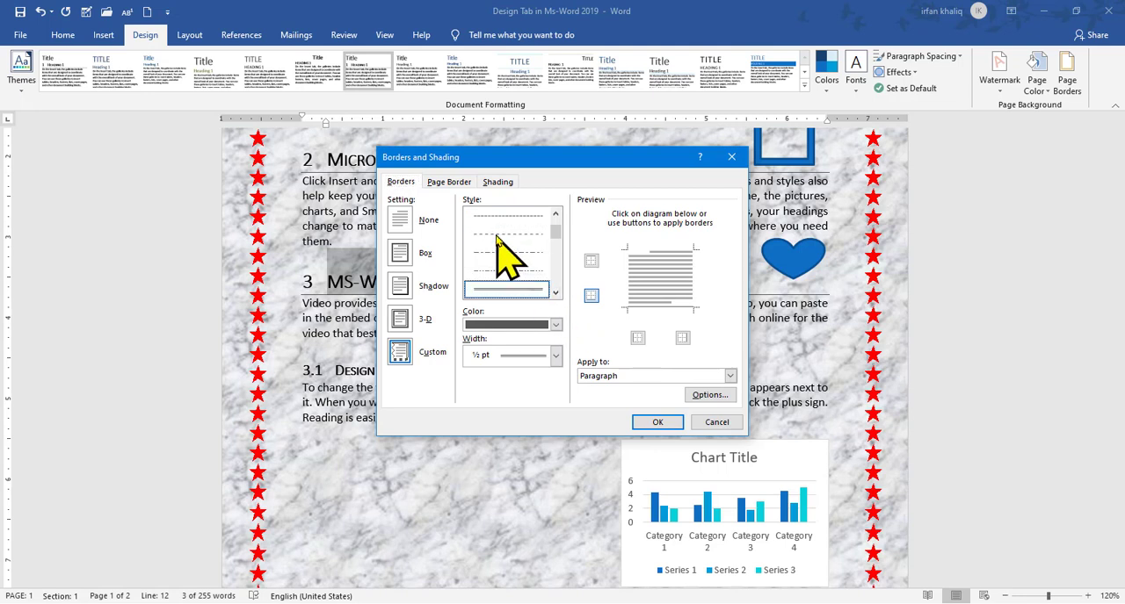
pyautogui.click(638, 339)
pyautogui.click(555, 355)
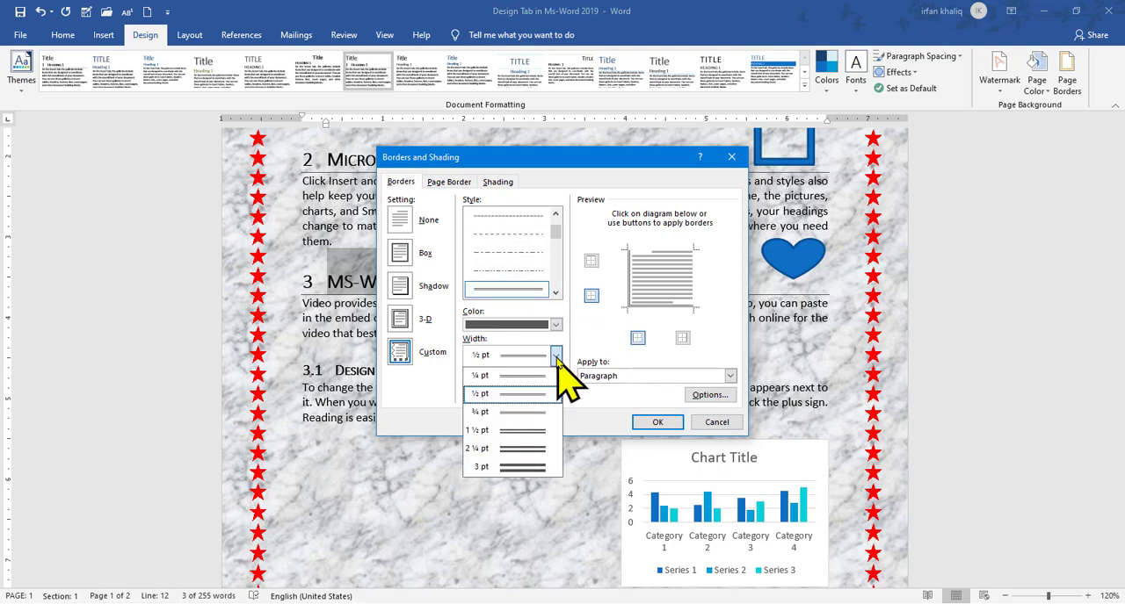
pyautogui.click(522, 449)
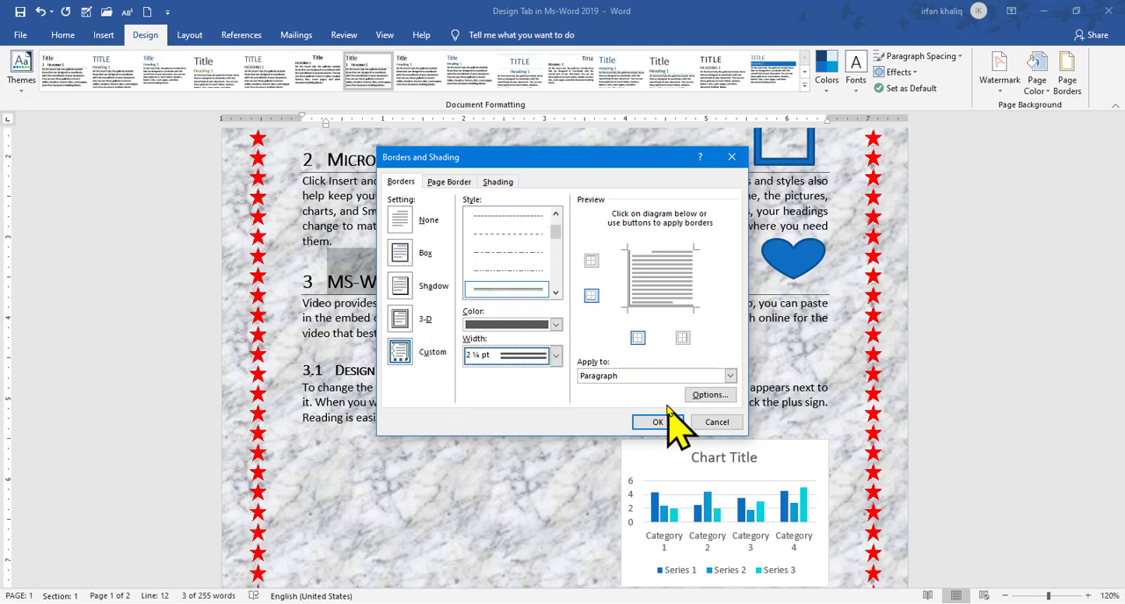
# Apply the double-line border to the text of the selected heading only, as a box
pyautogui.click(730, 376)
pyautogui.click(730, 376)
pyautogui.click(730, 377)
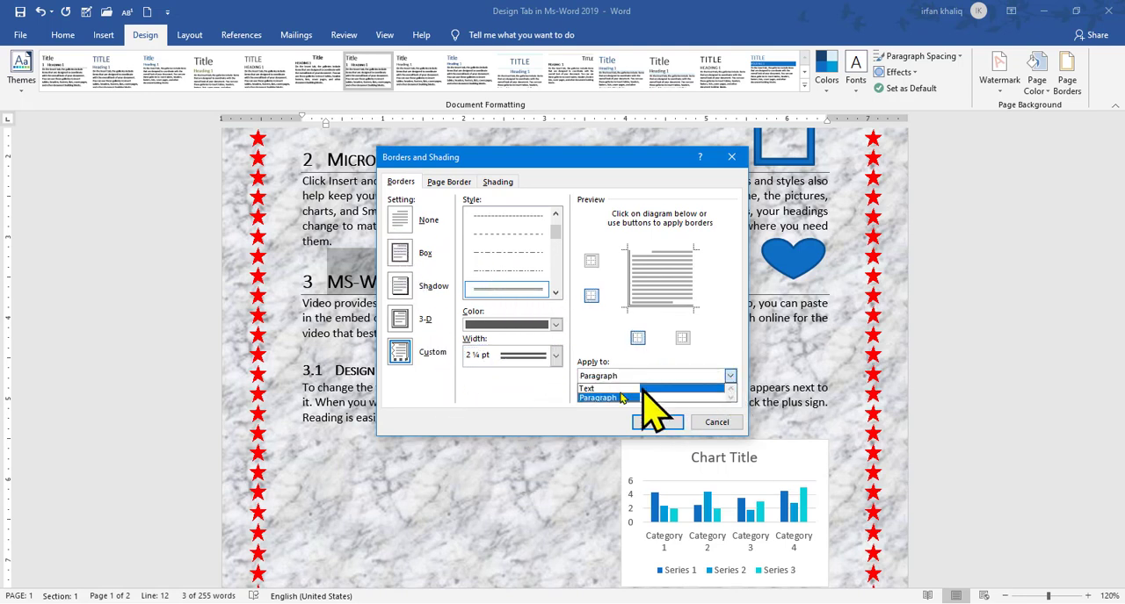
pyautogui.click(600, 389)
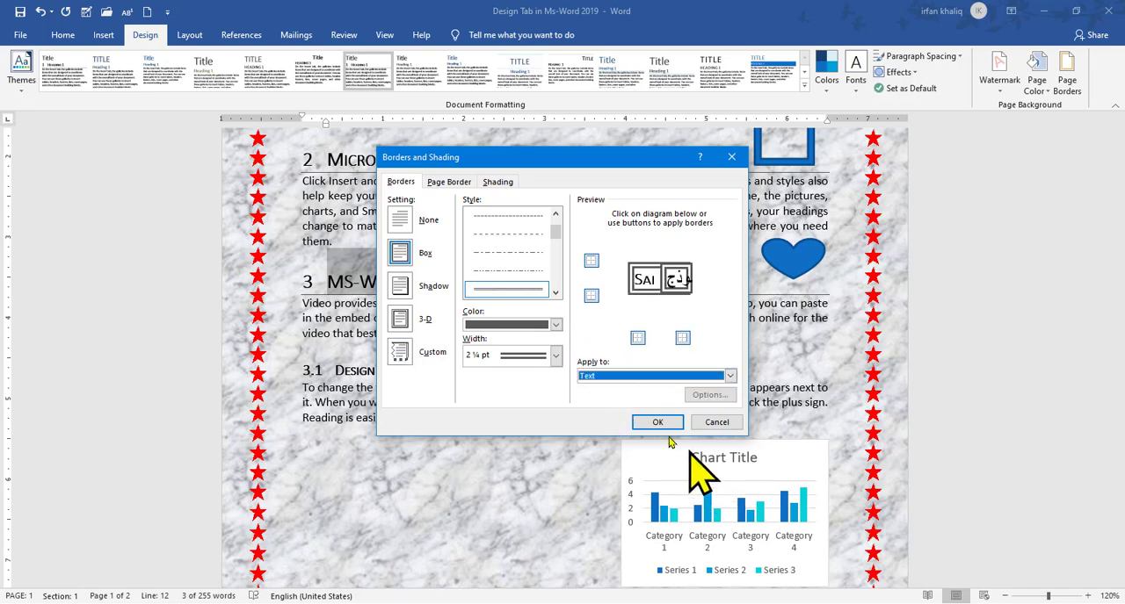
pyautogui.click(660, 423)
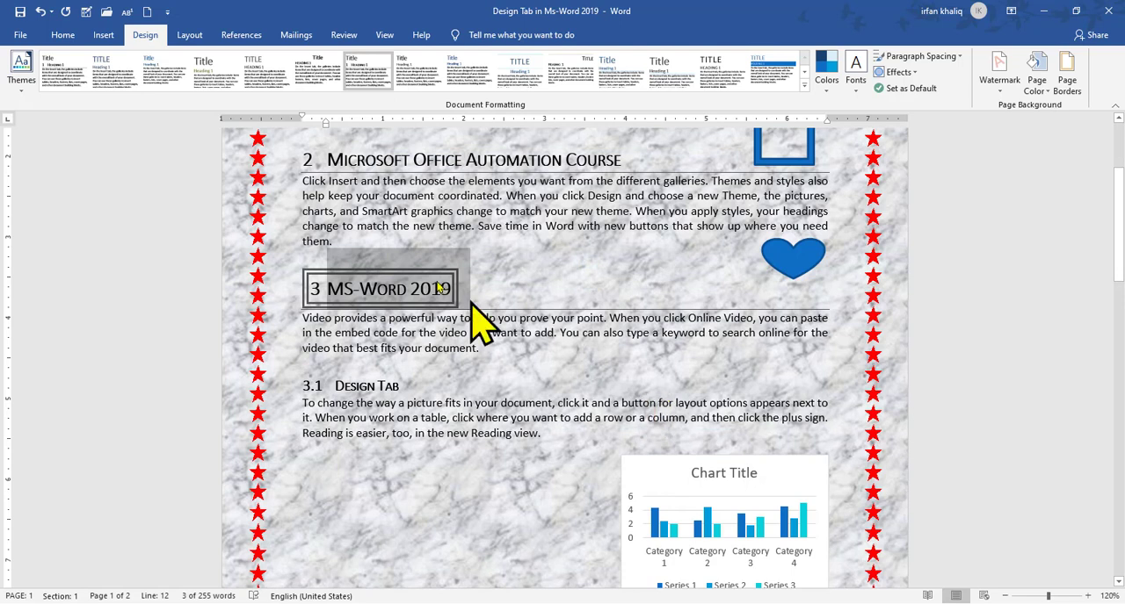
pyautogui.click(415, 283)
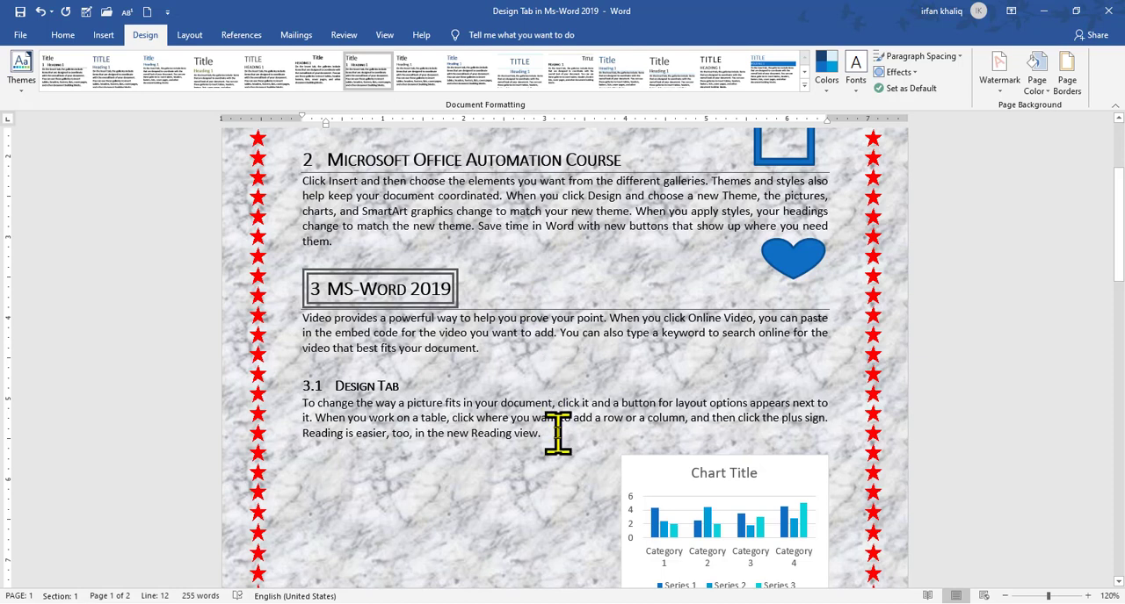
# Select the paragraph under heading 3.1 Design Tab and give its border the diagonally striped style, 3 pt wide, in red
pyautogui.tripleClick(361, 411)
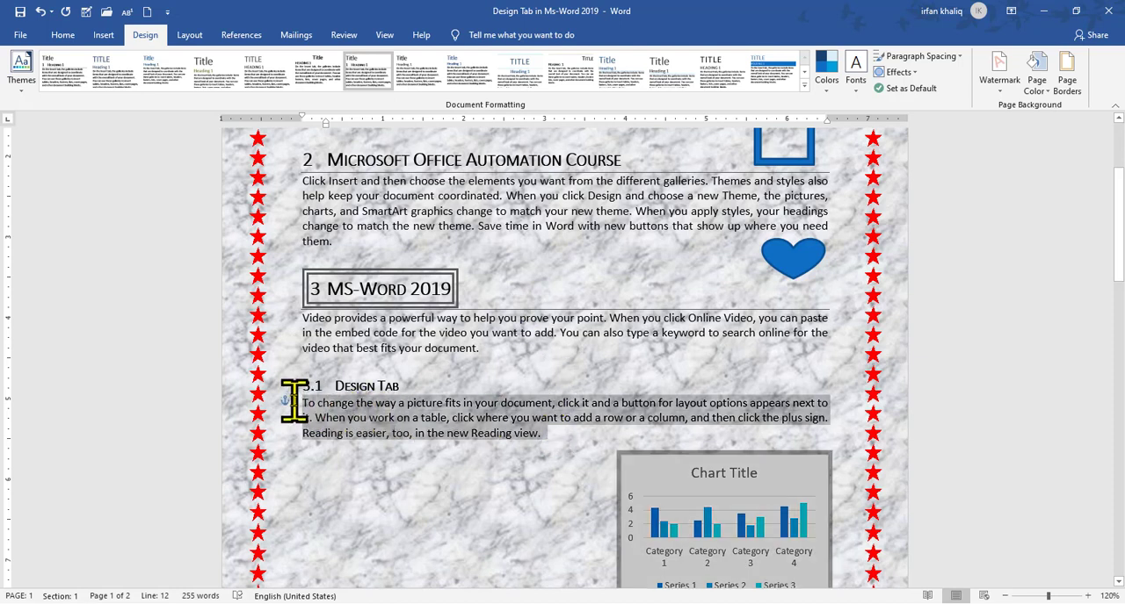
pyautogui.click(1067, 80)
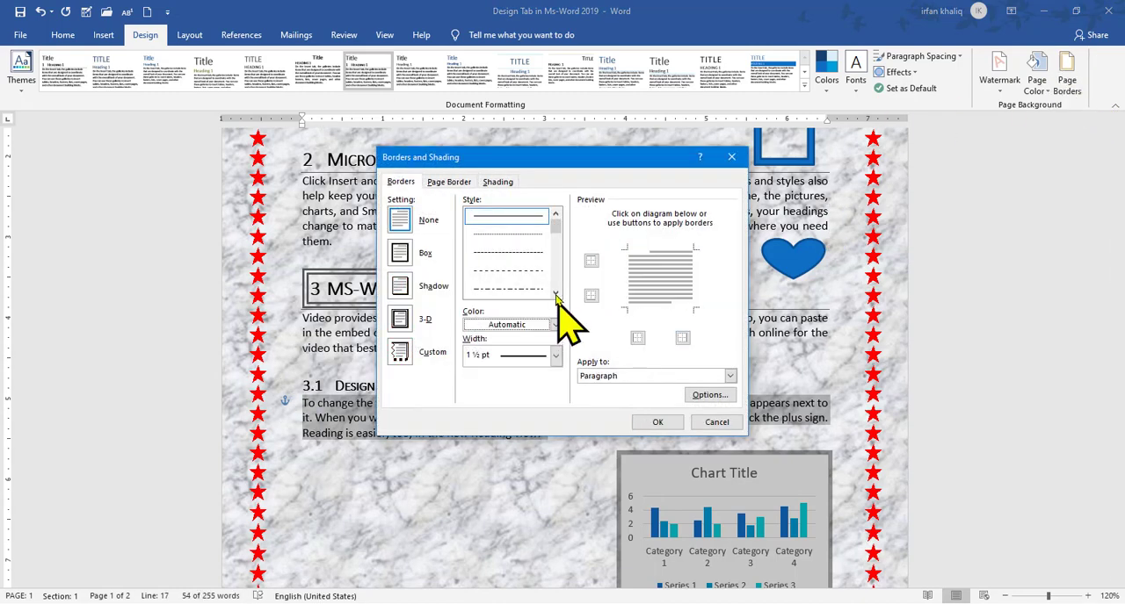
pyautogui.moveTo(554, 211); pyautogui.dragTo(557, 272)
pyautogui.click(514, 253)
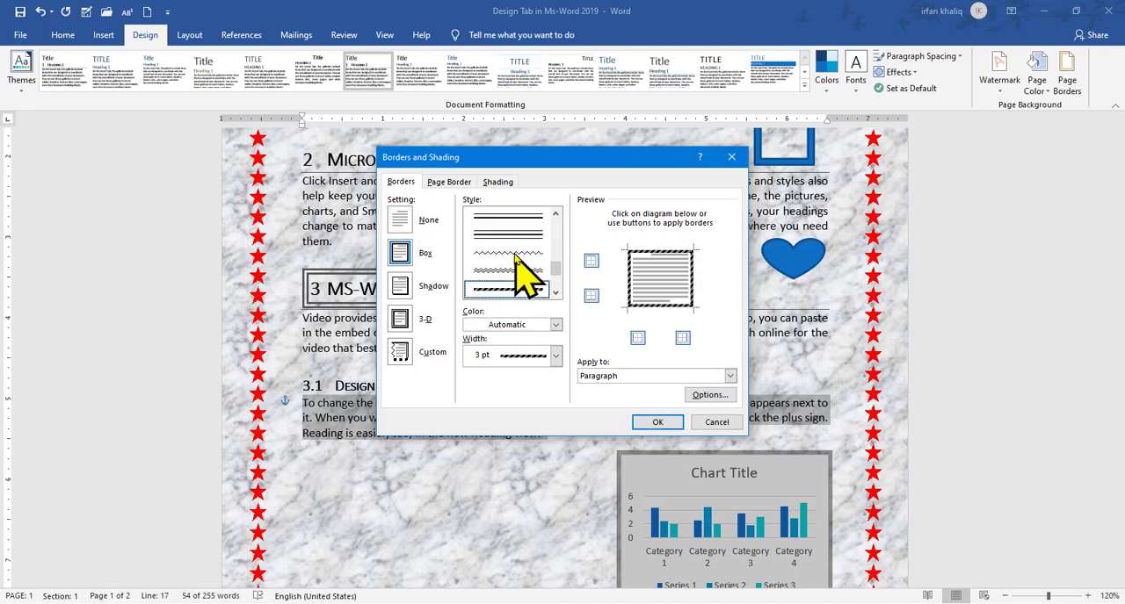
pyautogui.click(555, 355)
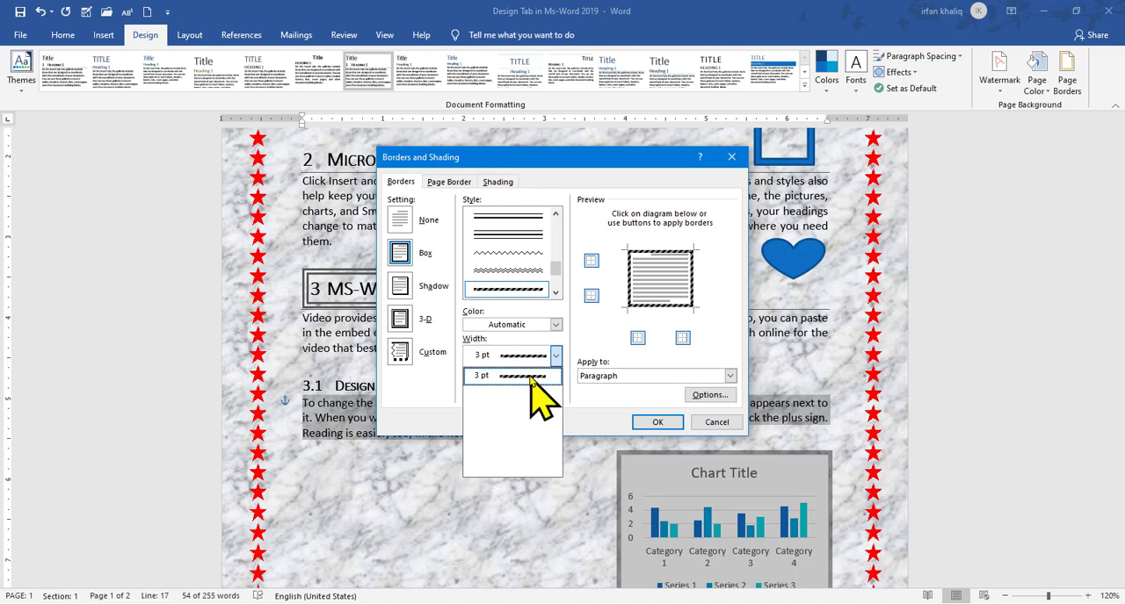
pyautogui.click(527, 376)
pyautogui.click(555, 325)
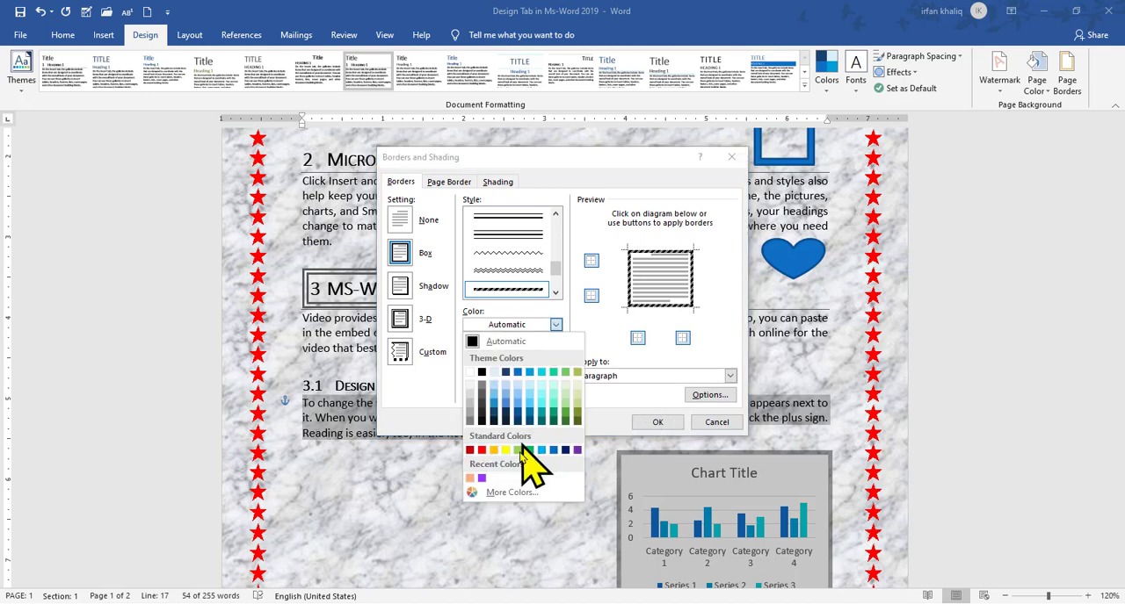
pyautogui.click(481, 450)
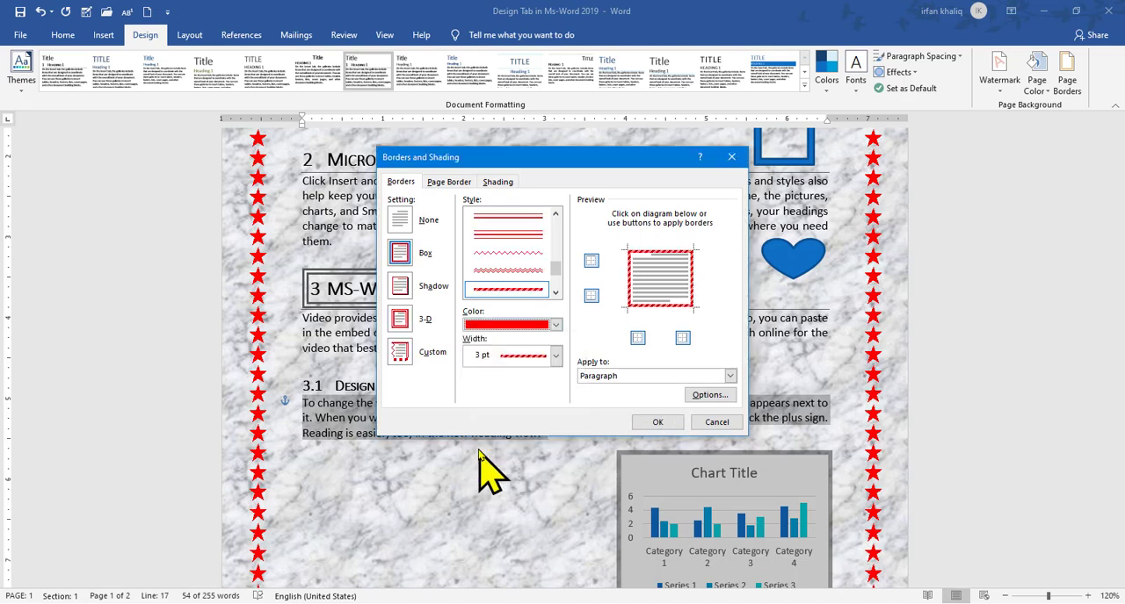
# Apply the red striped box border to the selected paragraph and review the bordered page
pyautogui.click(731, 377)
pyautogui.click(733, 380)
pyautogui.click(657, 423)
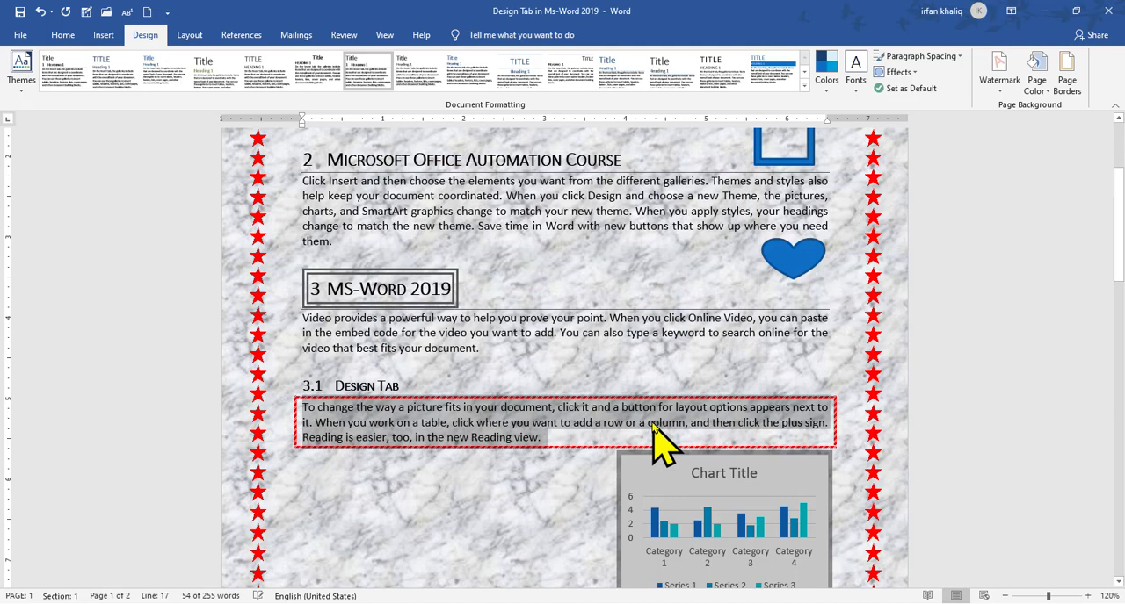
pyautogui.click(524, 477)
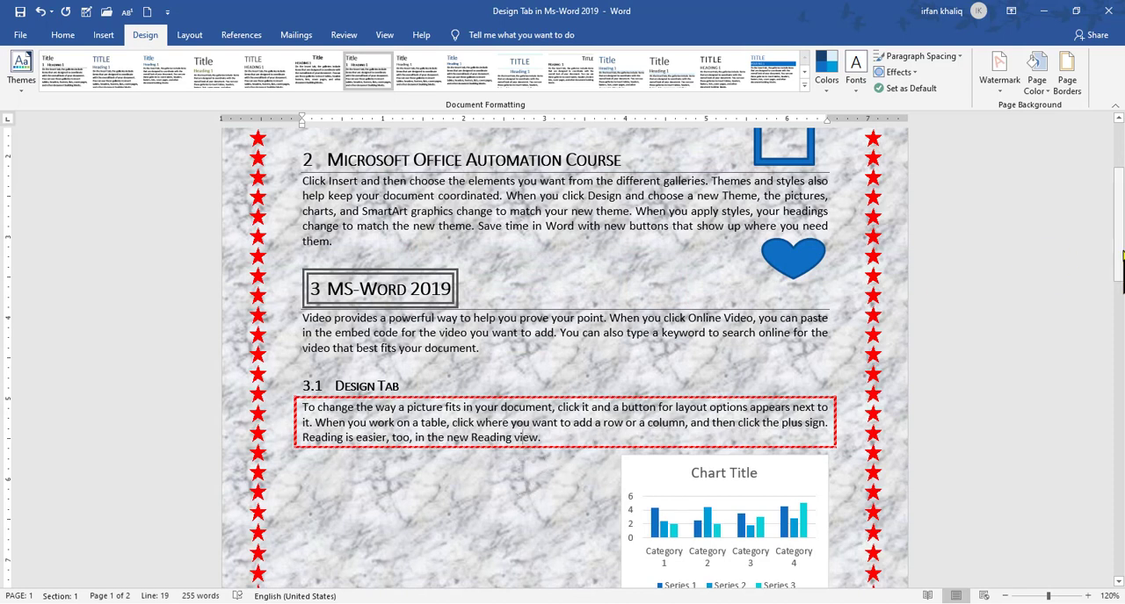
pyautogui.moveTo(1121, 263); pyautogui.dragTo(1121, 189)
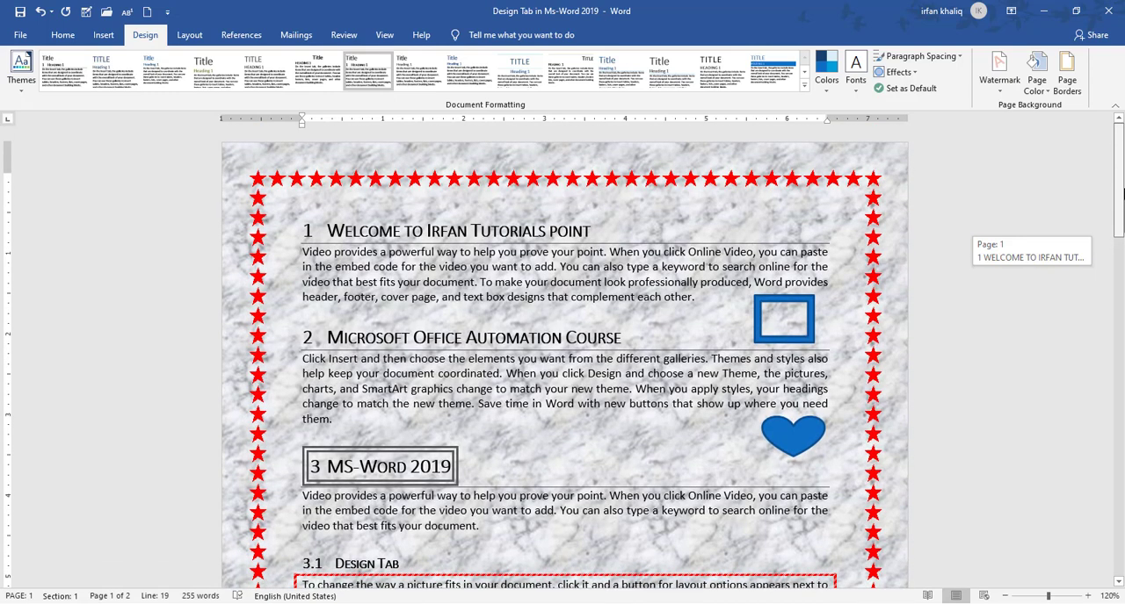
pyautogui.moveTo(1121, 188)
pyautogui.mouseDown()
pyautogui.moveTo(1121, 219)
pyautogui.moveTo(1122, 197)
pyautogui.mouseUp()
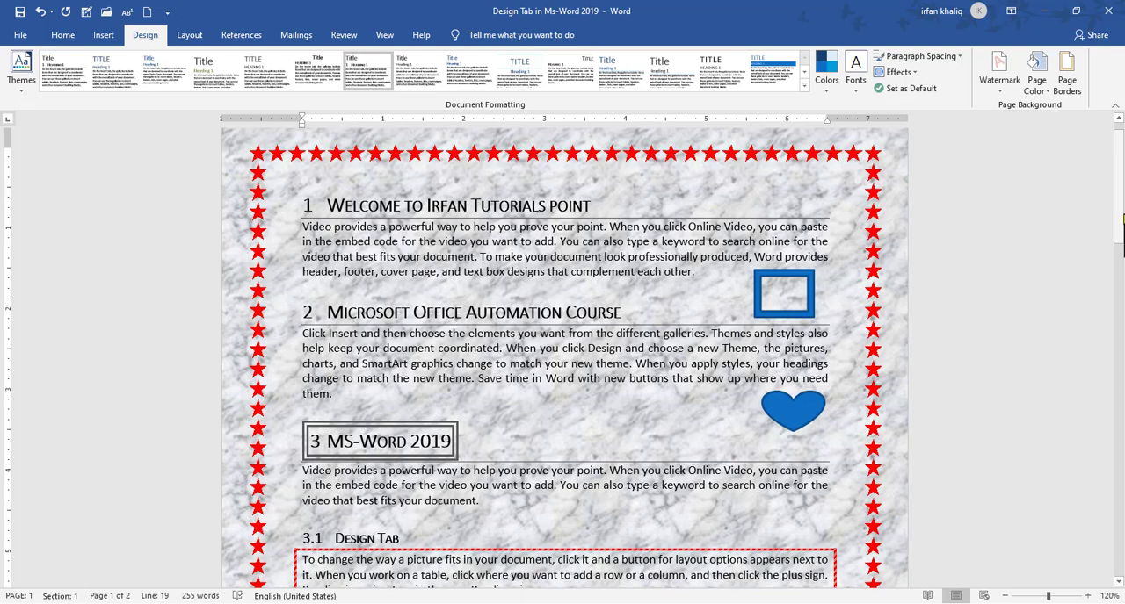
# Select the paragraph under heading 1 and show the shading colors available among the paragraph formatting options
pyautogui.moveTo(1121, 203); pyautogui.dragTo(1122, 177)
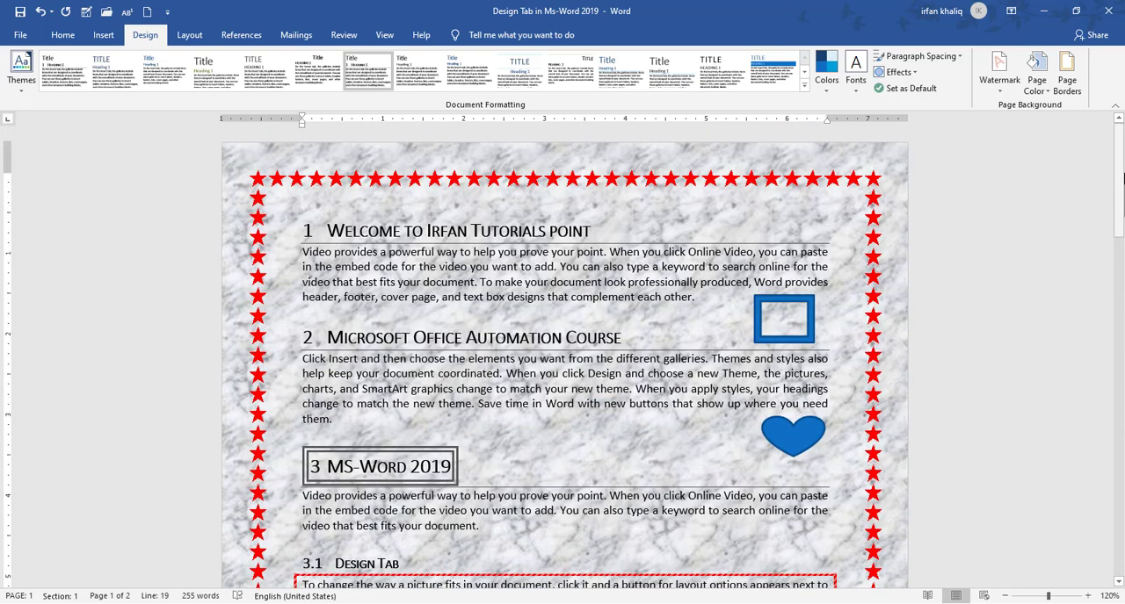
pyautogui.tripleClick(665, 284)
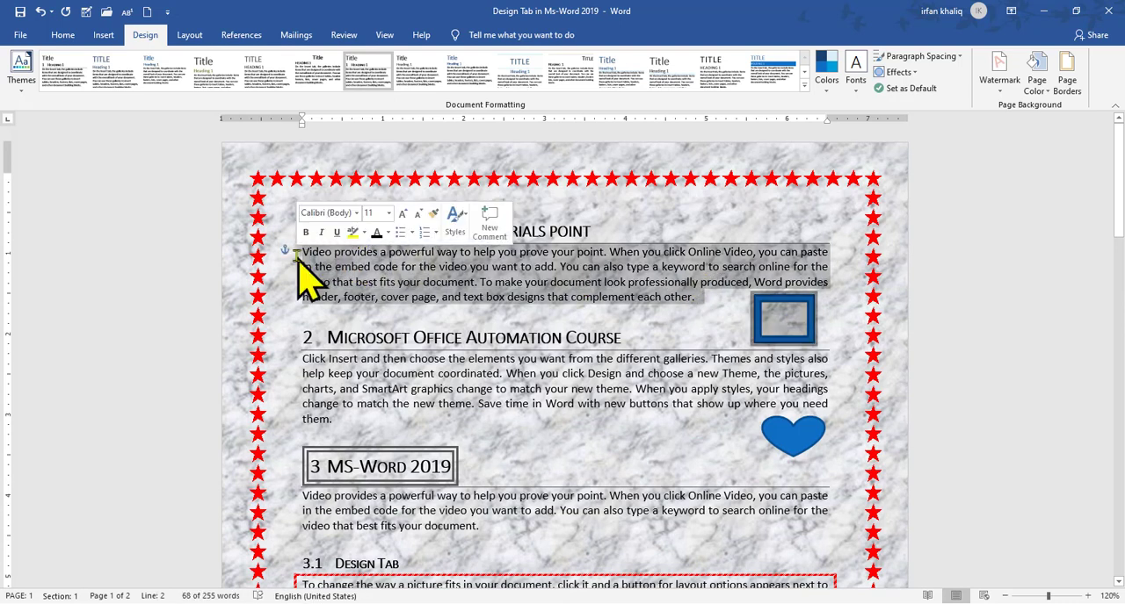
pyautogui.click(61, 36)
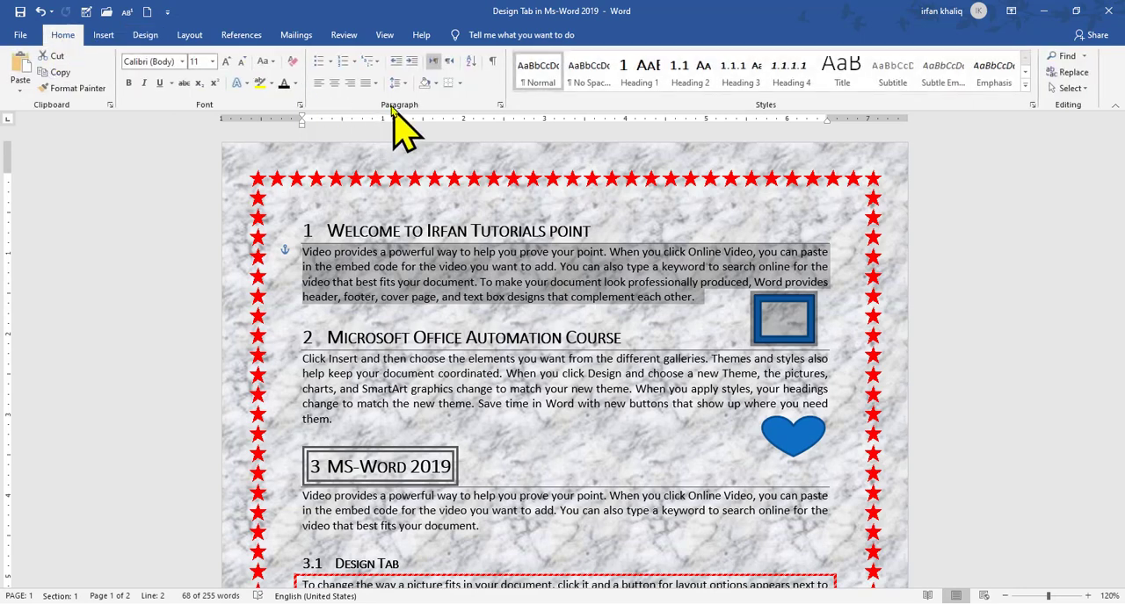
pyautogui.click(436, 83)
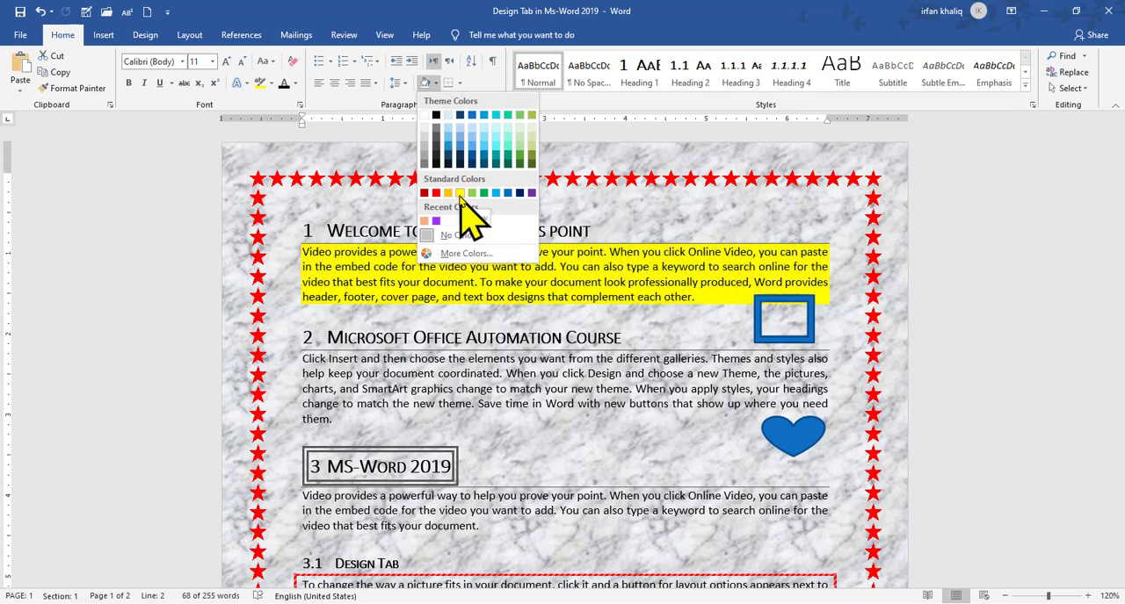
# In the Borders and Shading settings, choose a red shading fill for the selected paragraph
pyautogui.click(145, 35)
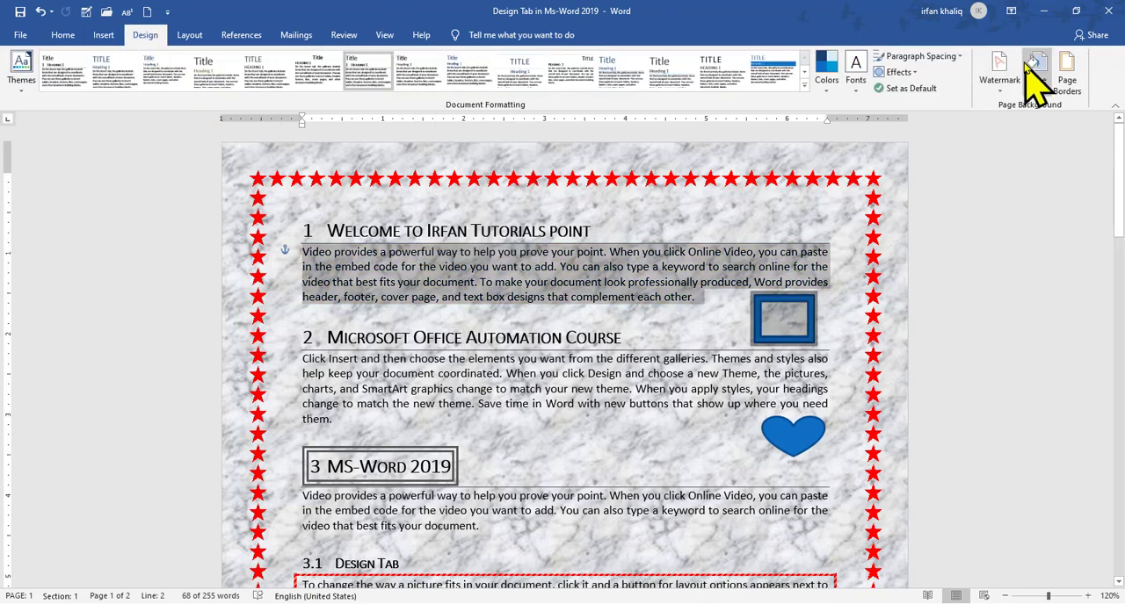
pyautogui.click(1066, 74)
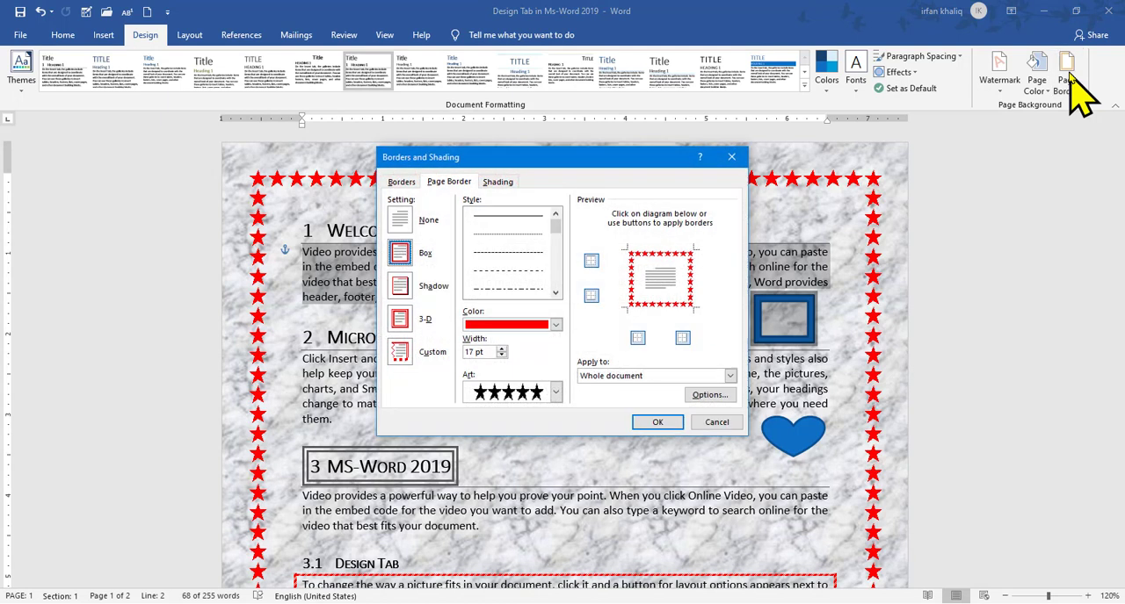
pyautogui.click(498, 183)
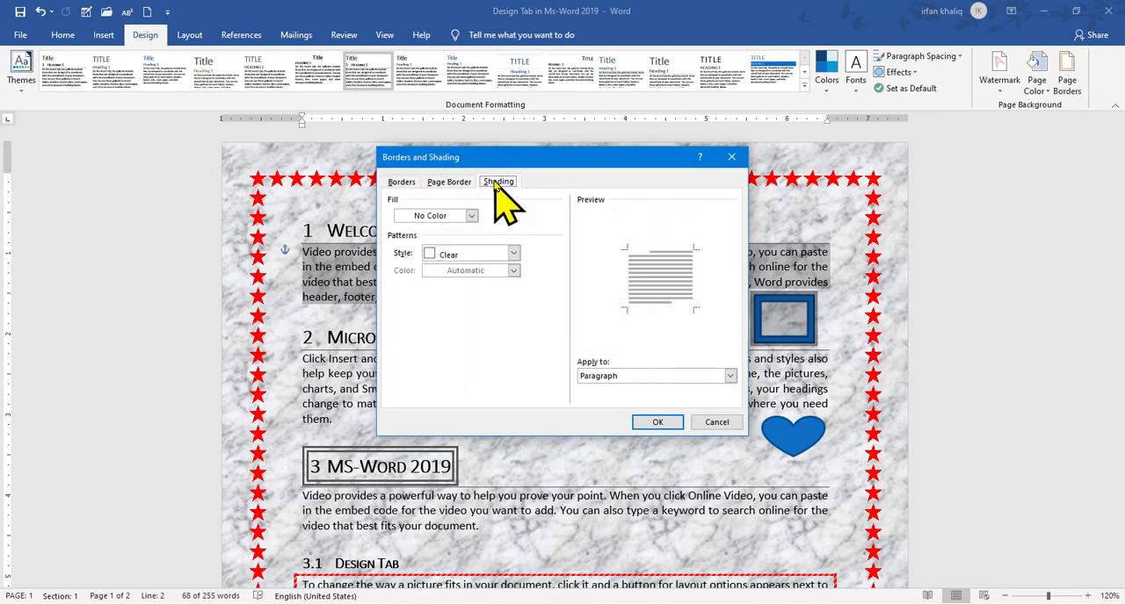
pyautogui.click(472, 216)
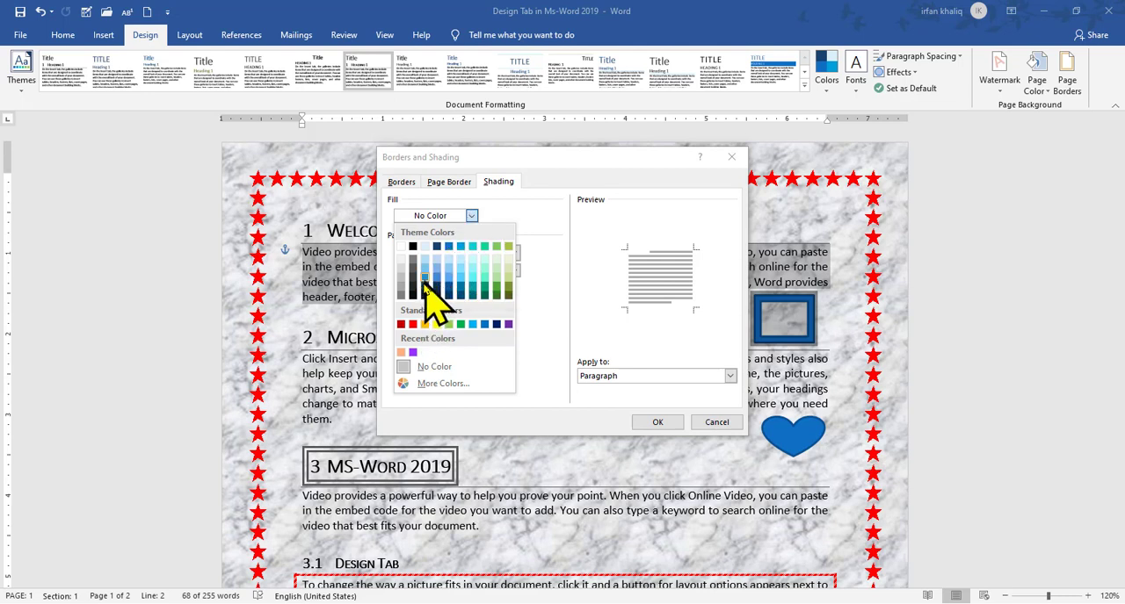
pyautogui.click(412, 325)
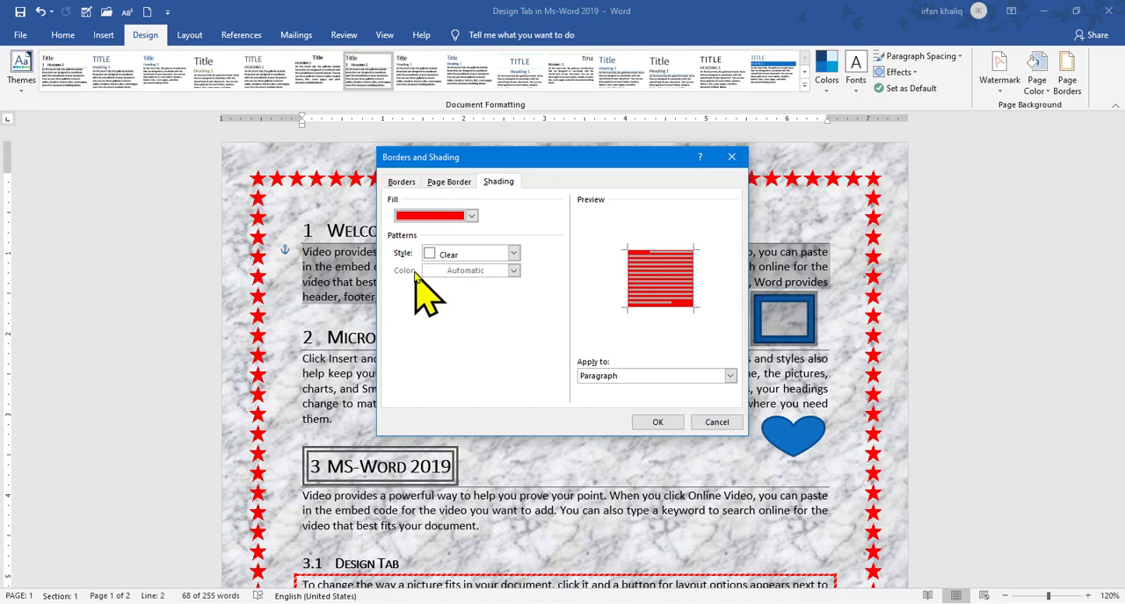
# Set the shading pattern to Solid (100%) in red and apply the shading to the whole paragraph
pyautogui.click(514, 254)
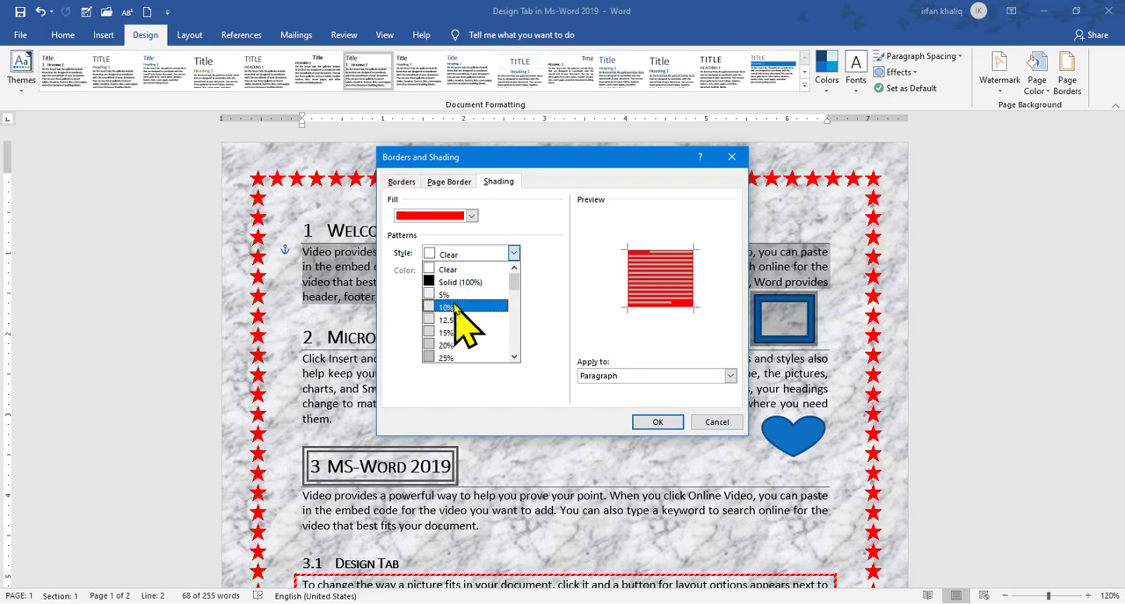
pyautogui.click(515, 300)
pyautogui.moveTo(516, 301); pyautogui.dragTo(515, 268)
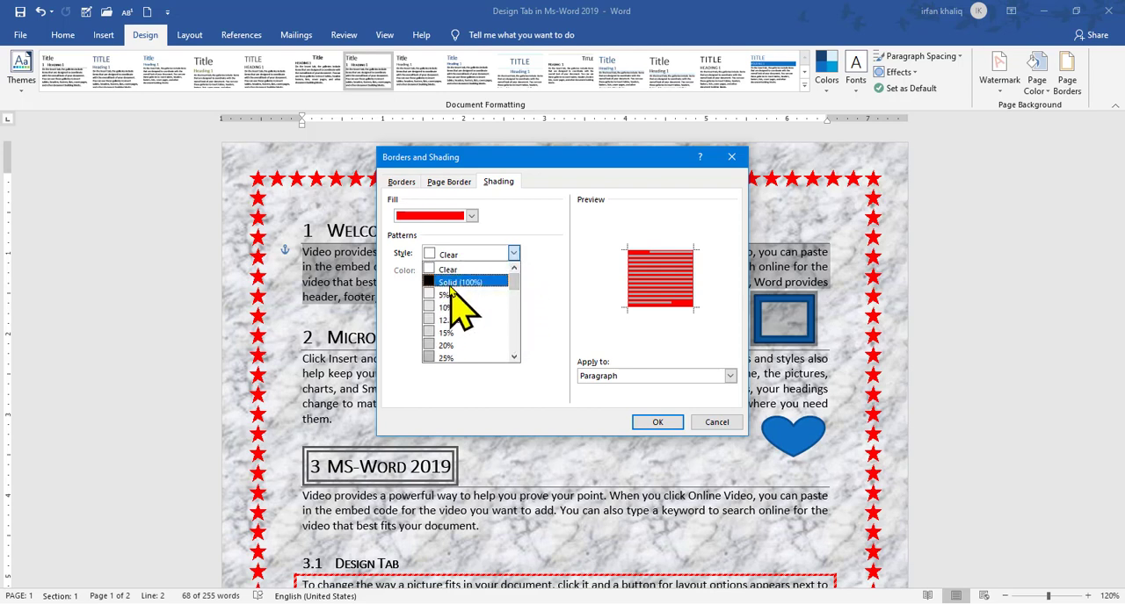
pyautogui.click(450, 284)
pyautogui.click(514, 271)
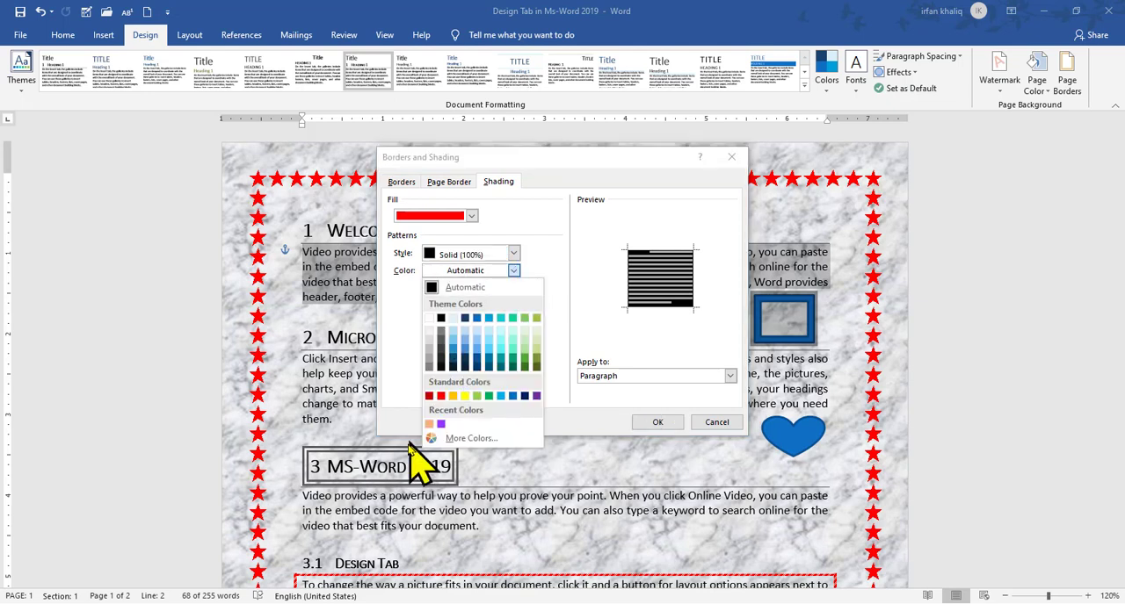
pyautogui.click(441, 397)
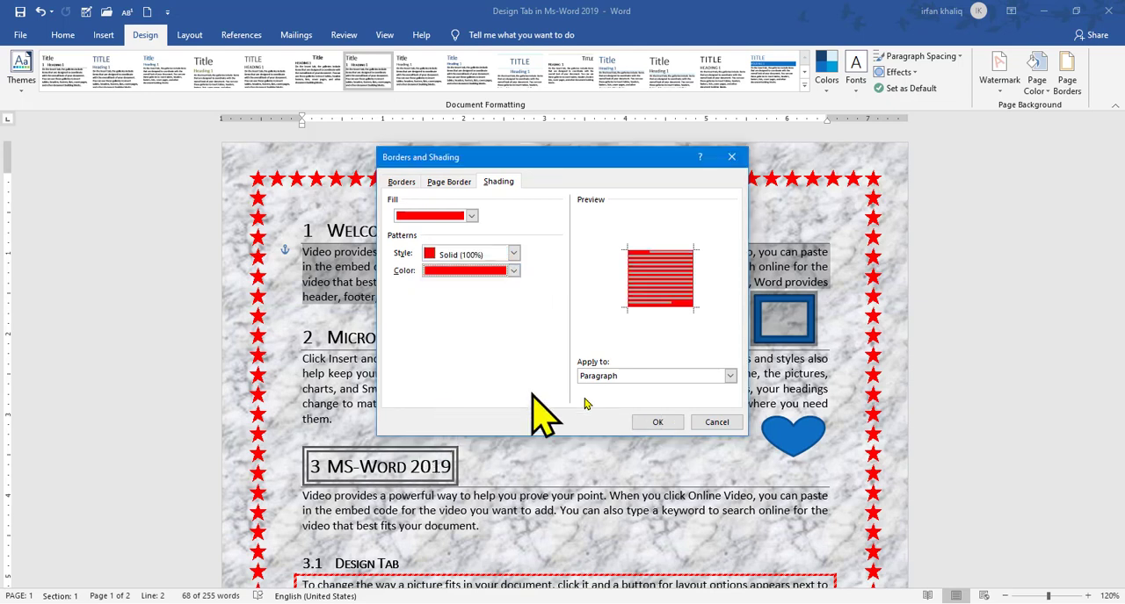
pyautogui.click(730, 376)
pyautogui.click(726, 397)
pyautogui.click(666, 425)
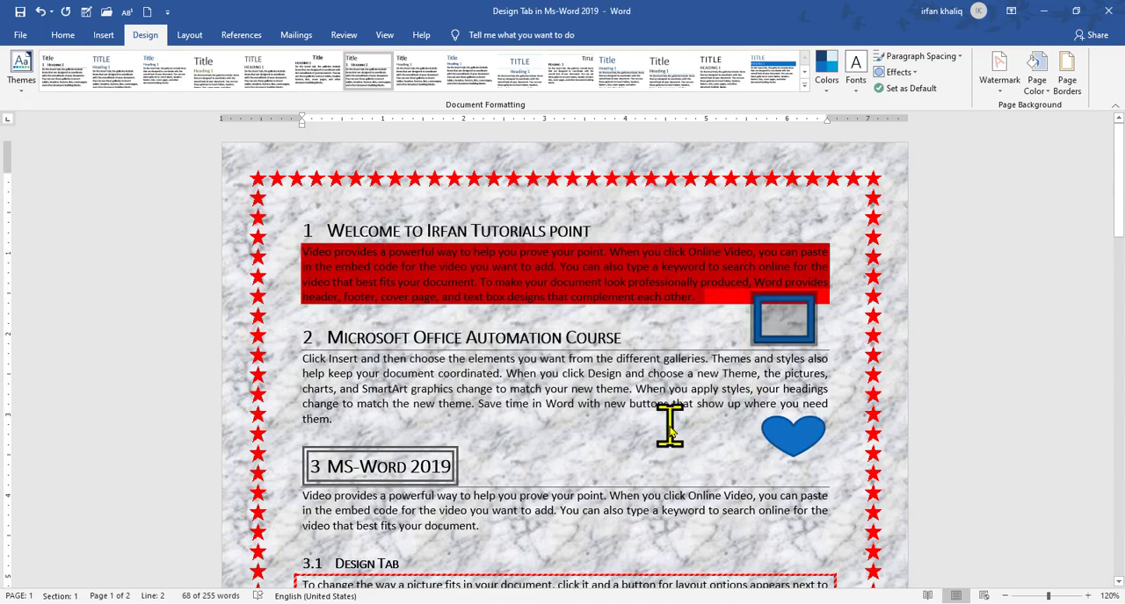
# Reselect the red-shaded paragraph under heading 1 and change its shading fill to yellow
pyautogui.click(714, 295)
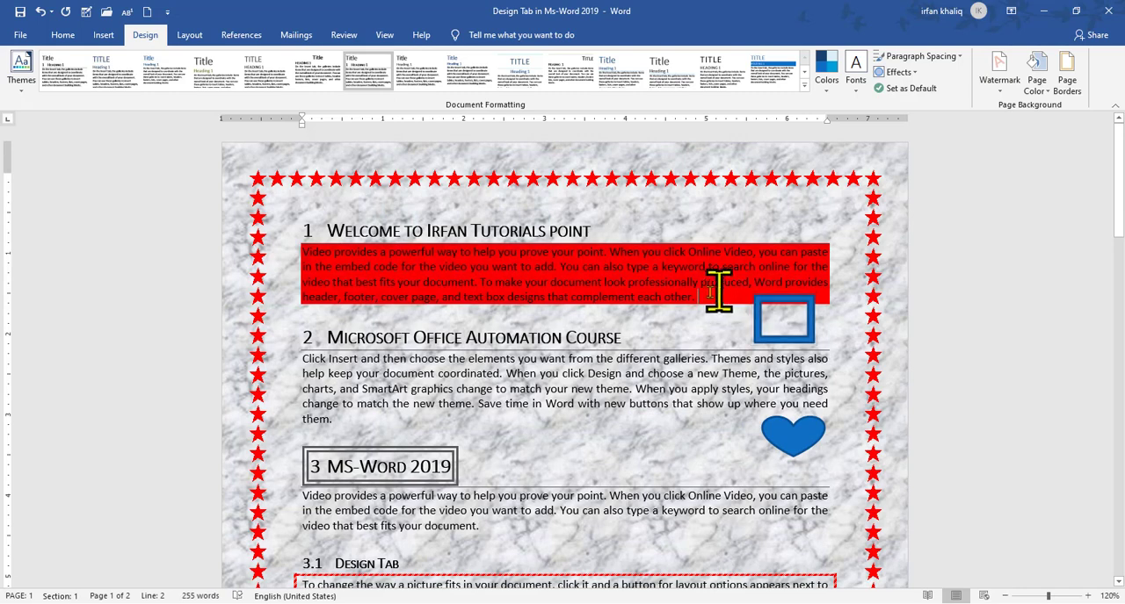
pyautogui.moveTo(709, 295); pyautogui.dragTo(301, 251)
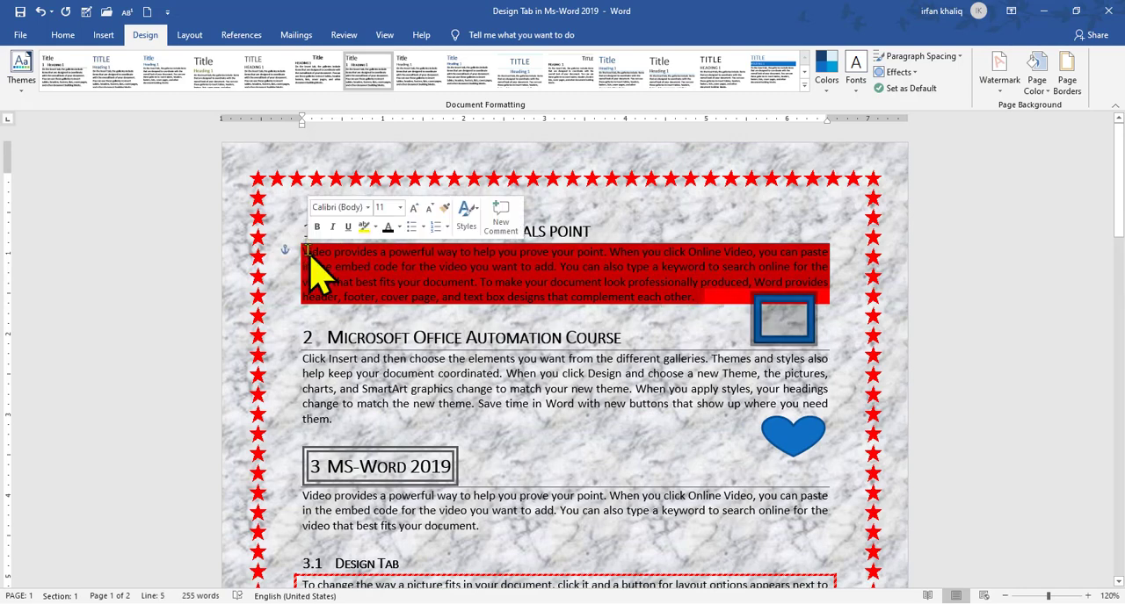
pyautogui.click(1066, 69)
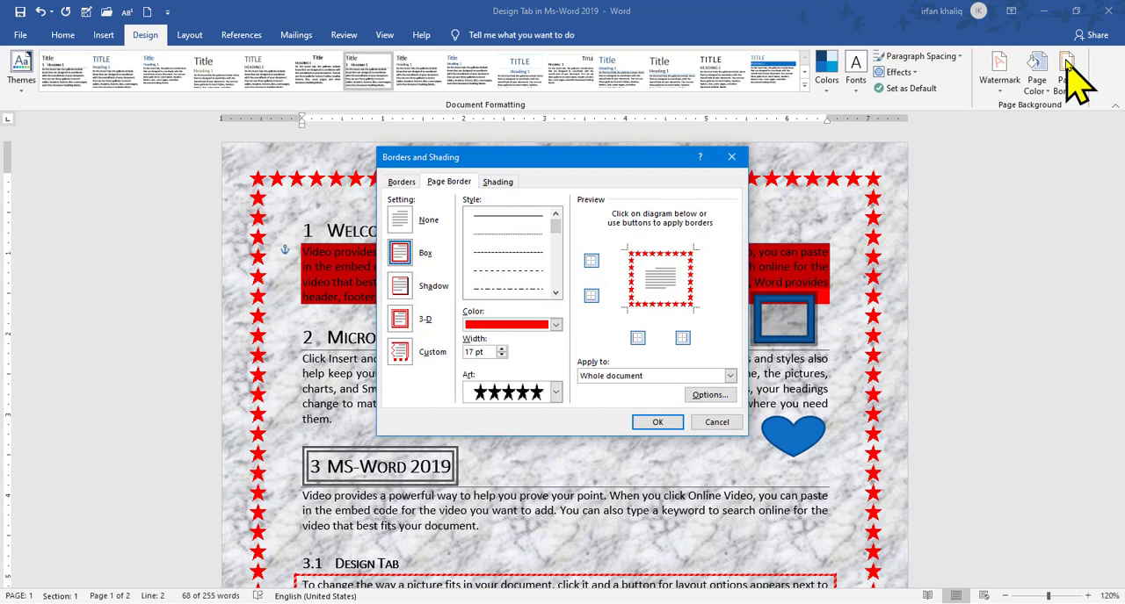
pyautogui.click(497, 182)
pyautogui.click(471, 215)
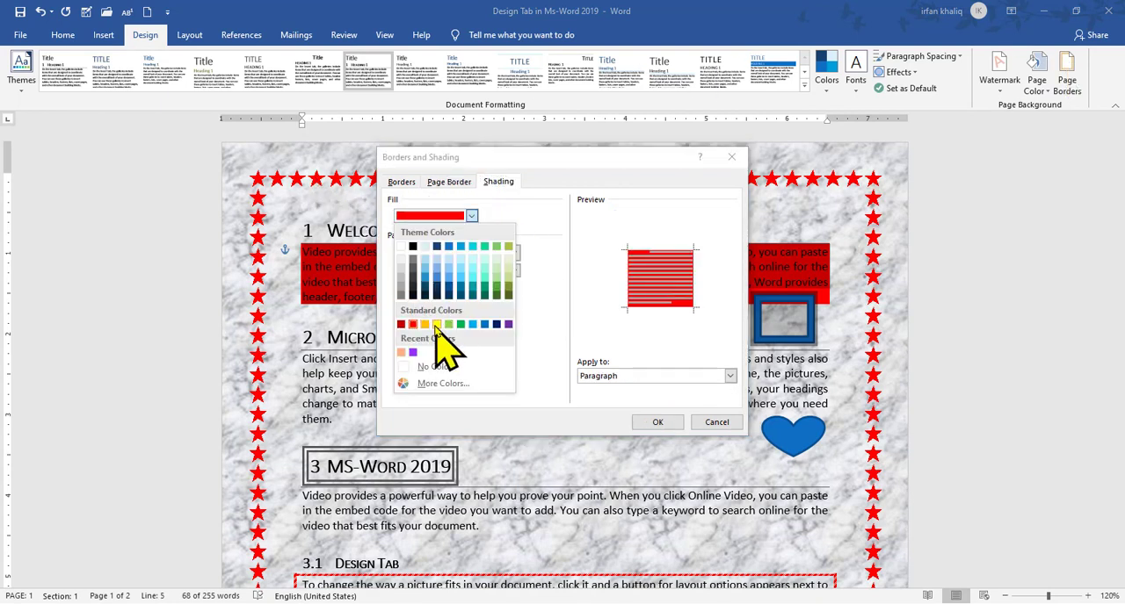
pyautogui.click(436, 324)
# Set the shading pattern style to 25% in red, apply it to the paragraph and deselect the text
pyautogui.click(514, 253)
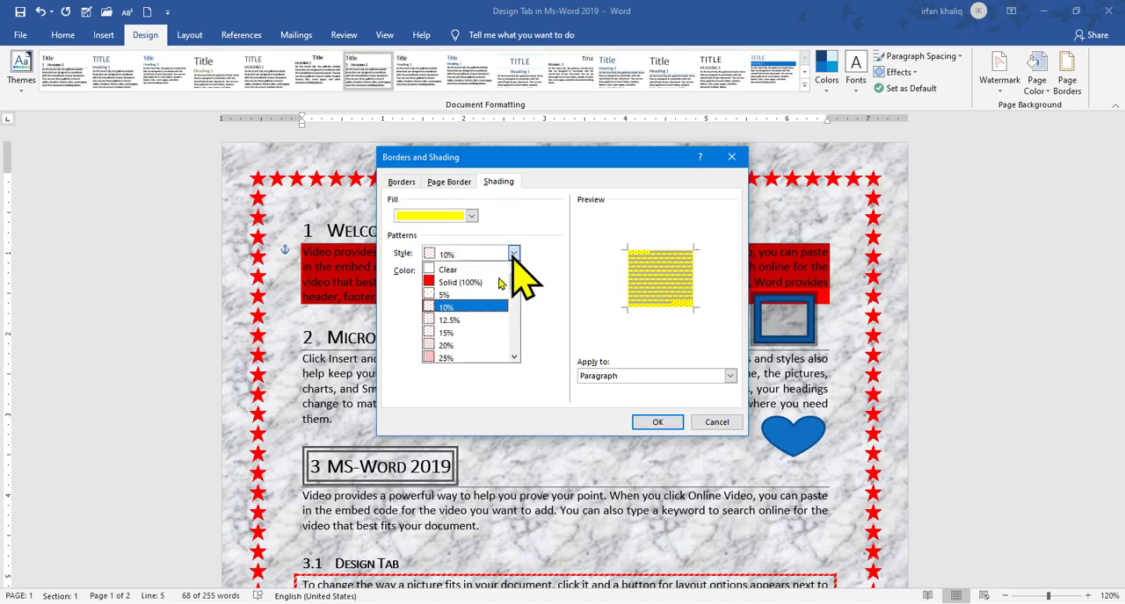
pyautogui.click(445, 358)
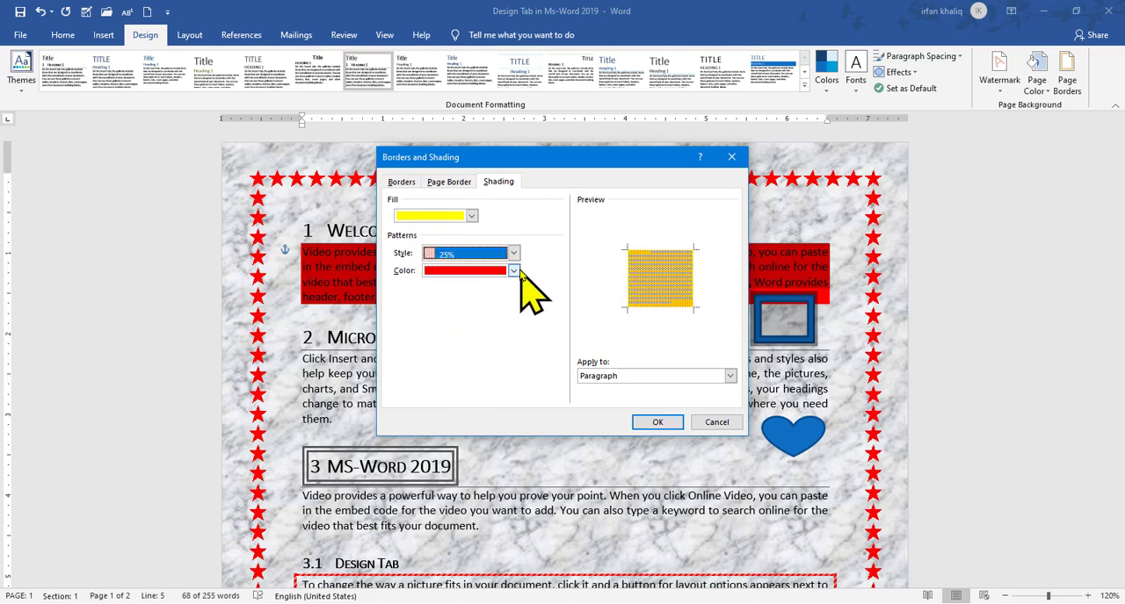
pyautogui.click(514, 270)
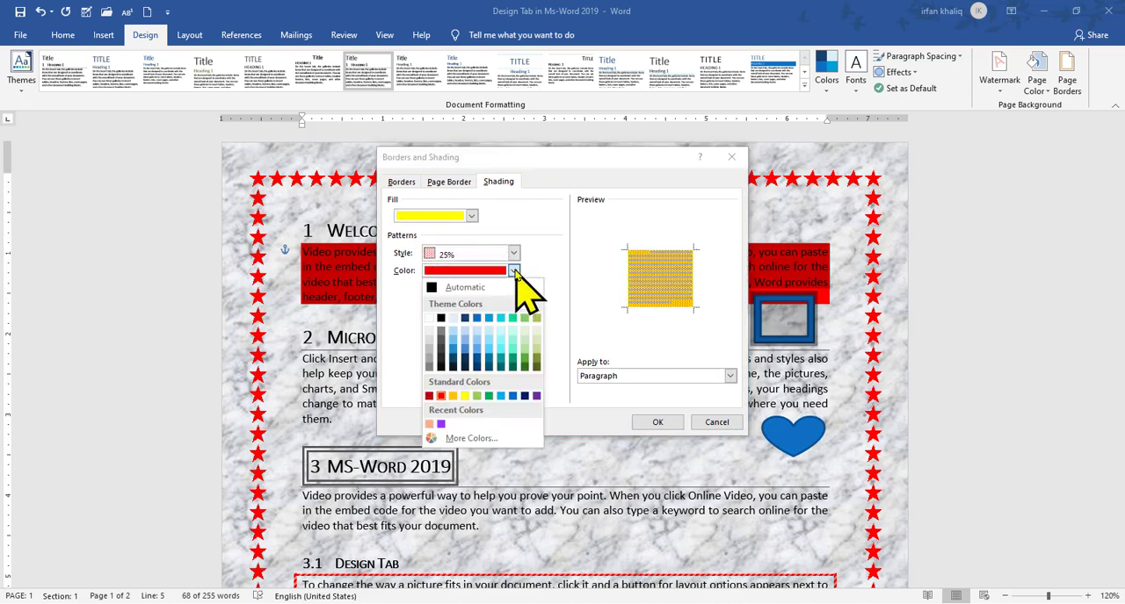
pyautogui.click(453, 396)
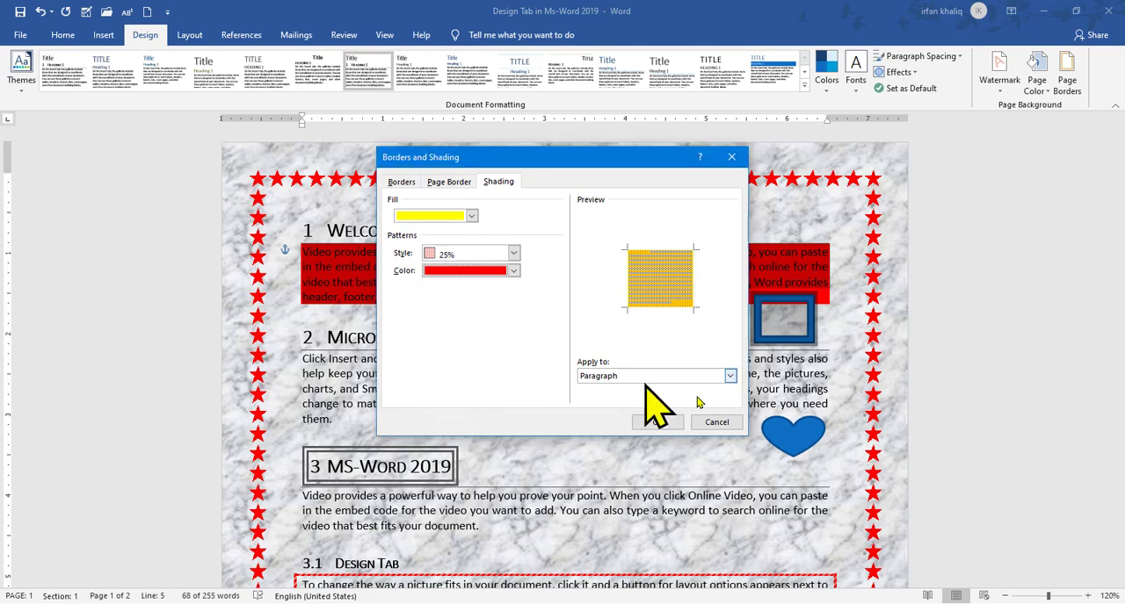
pyautogui.click(657, 421)
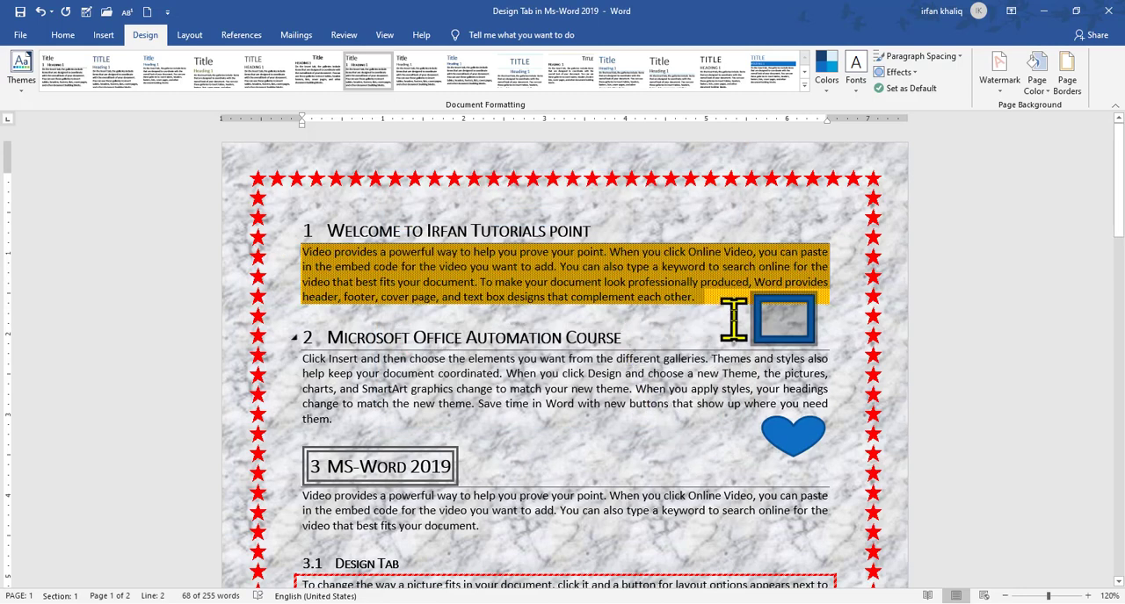
pyautogui.click(725, 314)
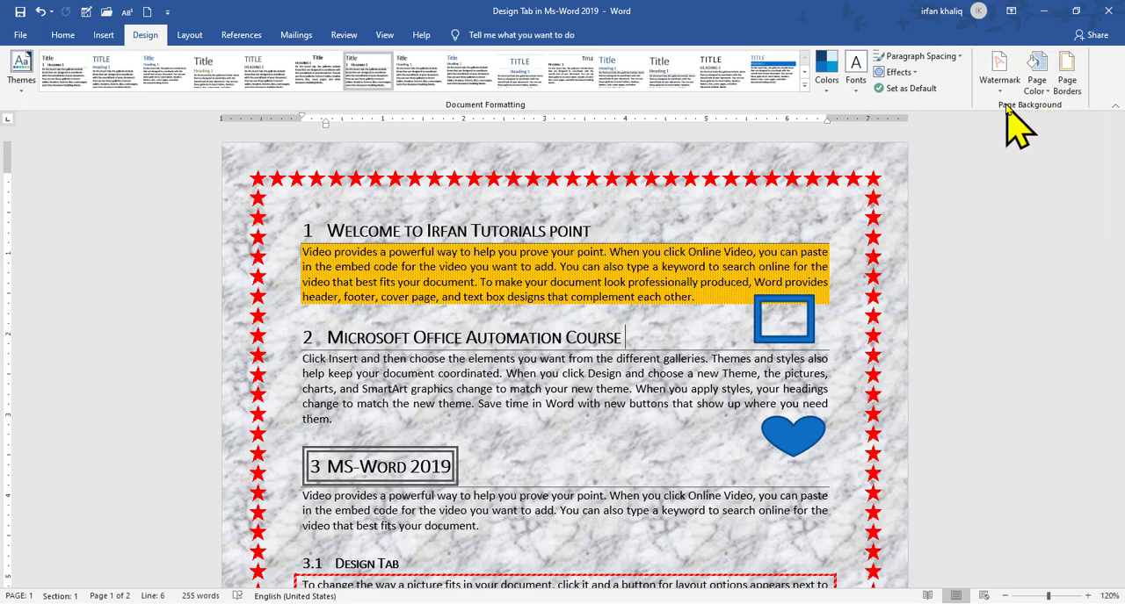
# Look through the paragraph border options to find the alternative access to Borders and Shading, then close the list
pyautogui.click(59, 37)
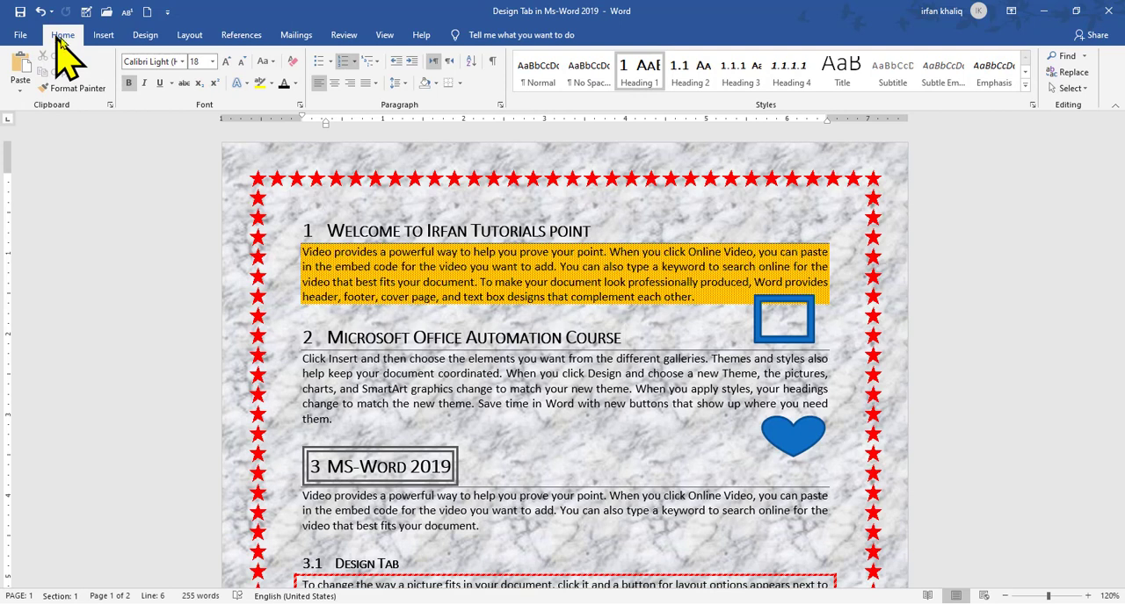
pyautogui.click(459, 83)
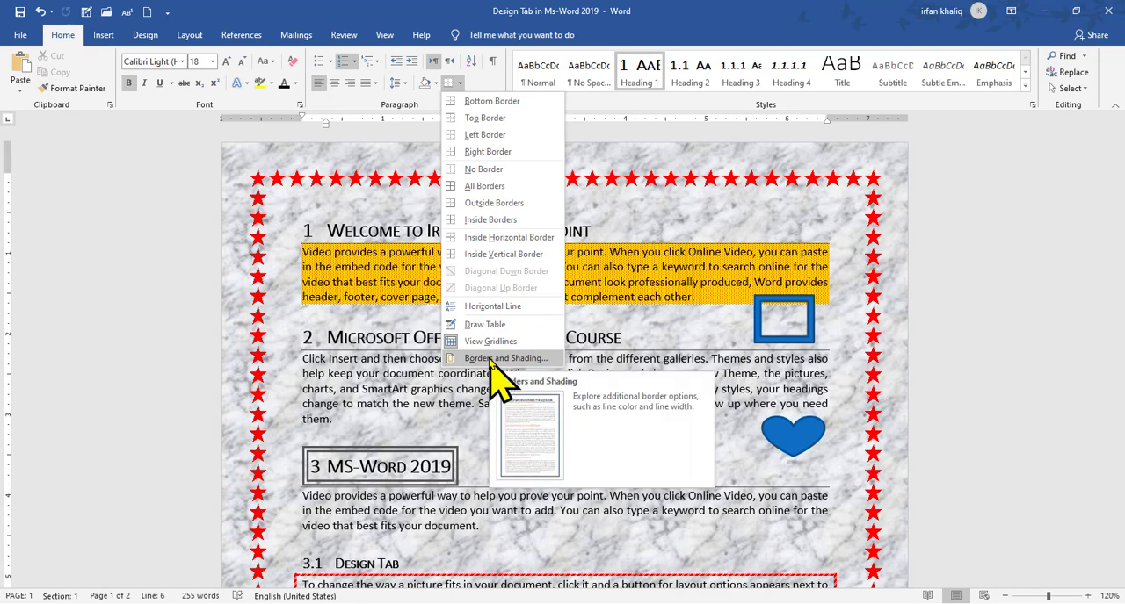
pyautogui.click(797, 470)
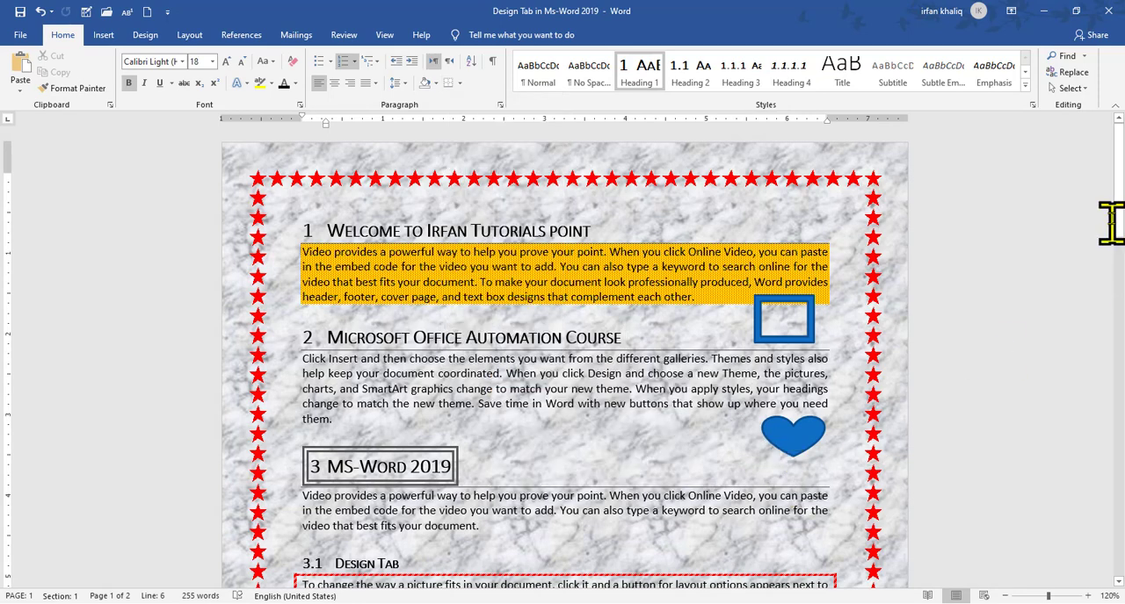
pyautogui.moveTo(1122, 195); pyautogui.dragTo(1121, 145)
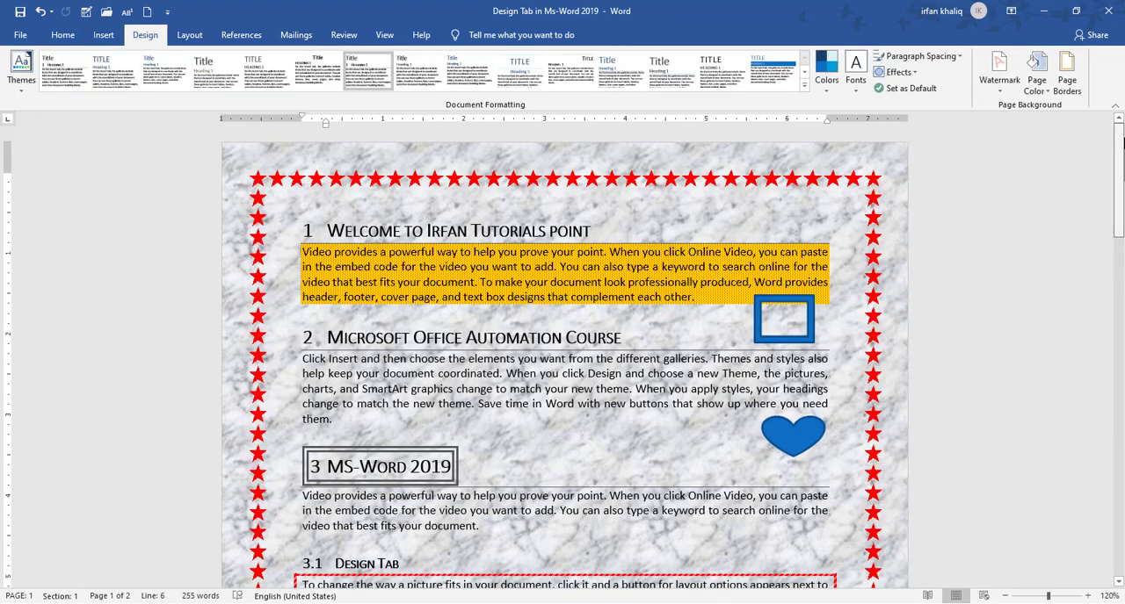